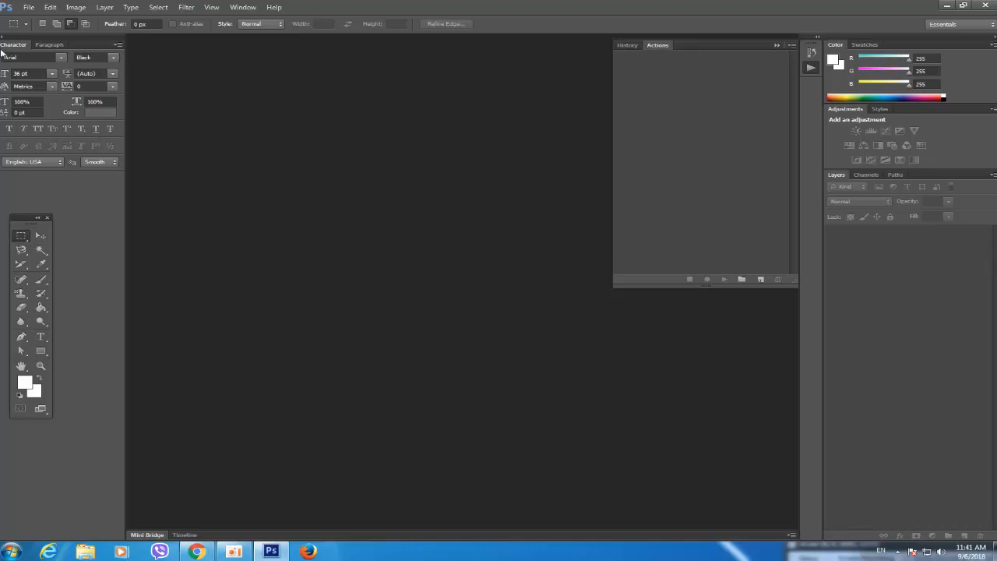
# Step: Create a new 1280 × 720 px RGB document at 300 pixels/inch with a white background
pyautogui.click(28, 7)
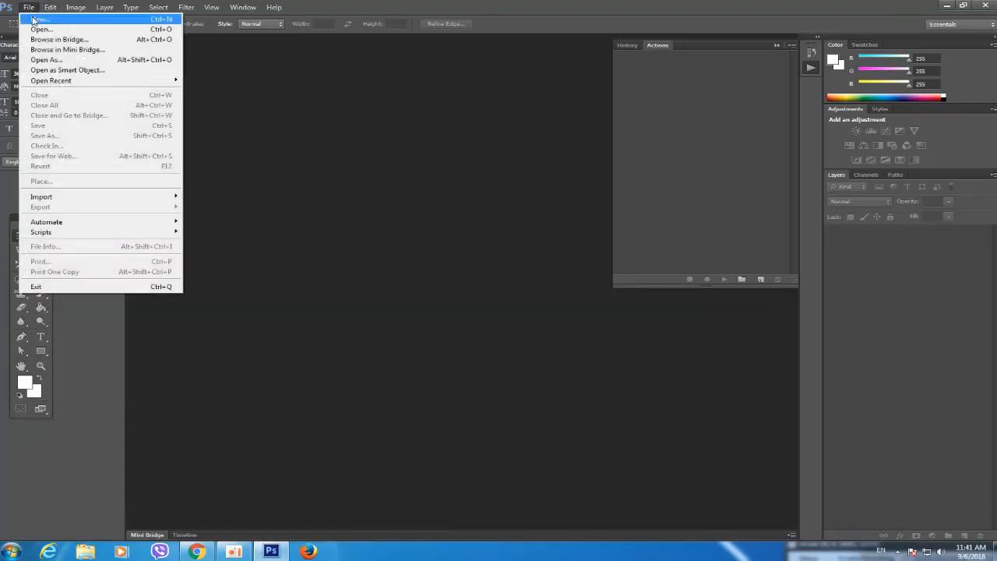
pyautogui.click(37, 19)
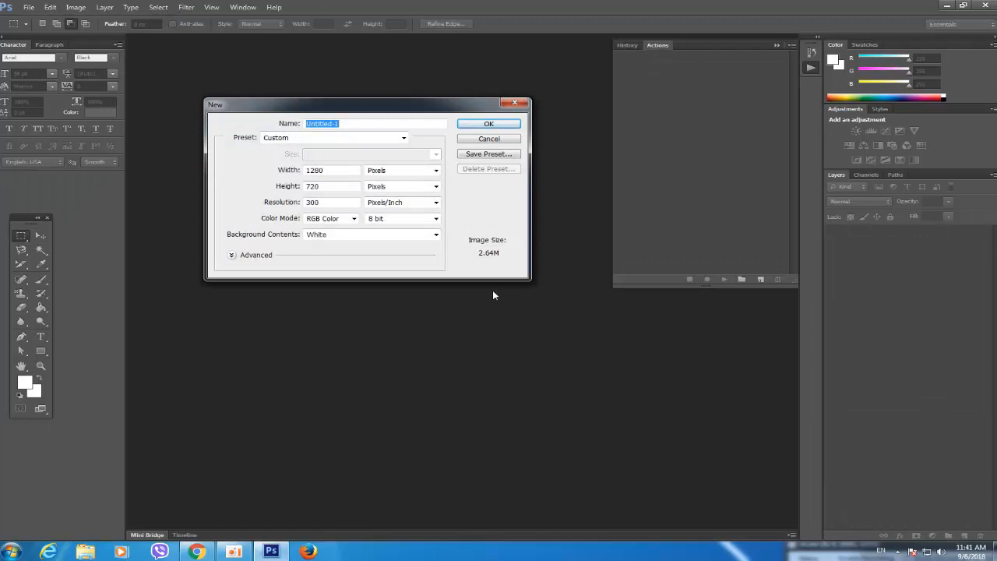
pyautogui.click(489, 124)
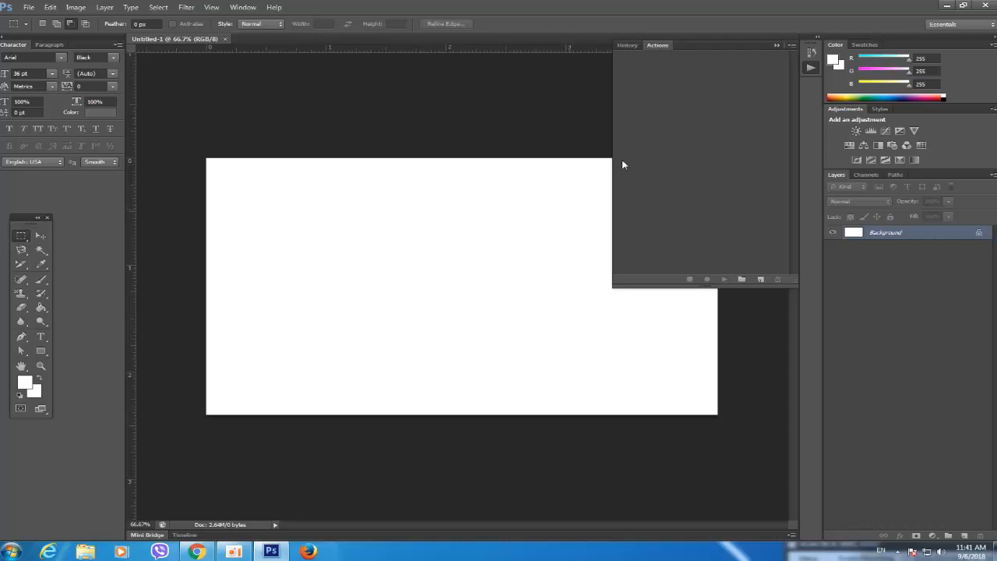
# Step: Move the Actions panel clear of the canvas and close it
pyautogui.moveTo(731, 51); pyautogui.dragTo(916, 233)
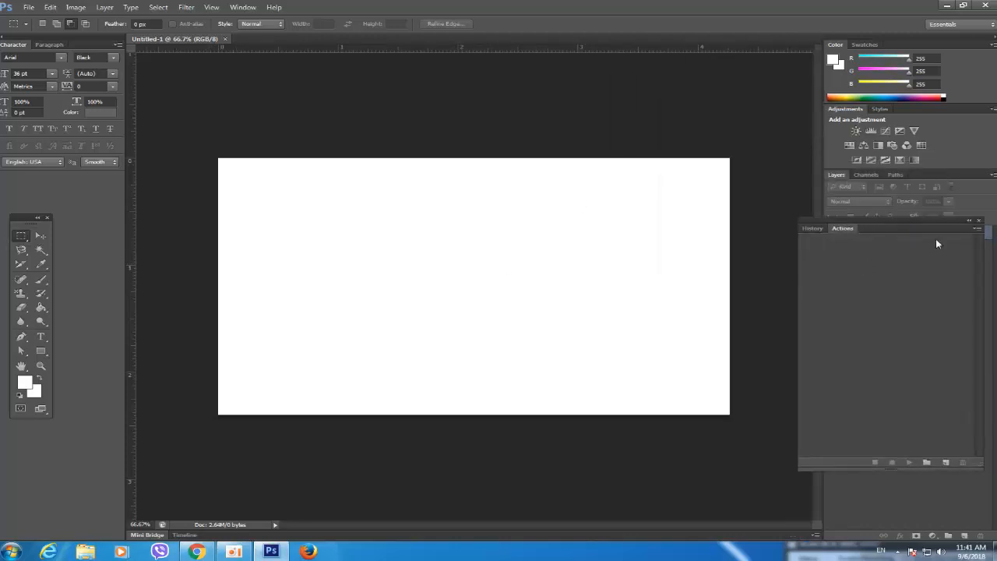
pyautogui.click(980, 220)
pyautogui.scroll(2, 400, 246)
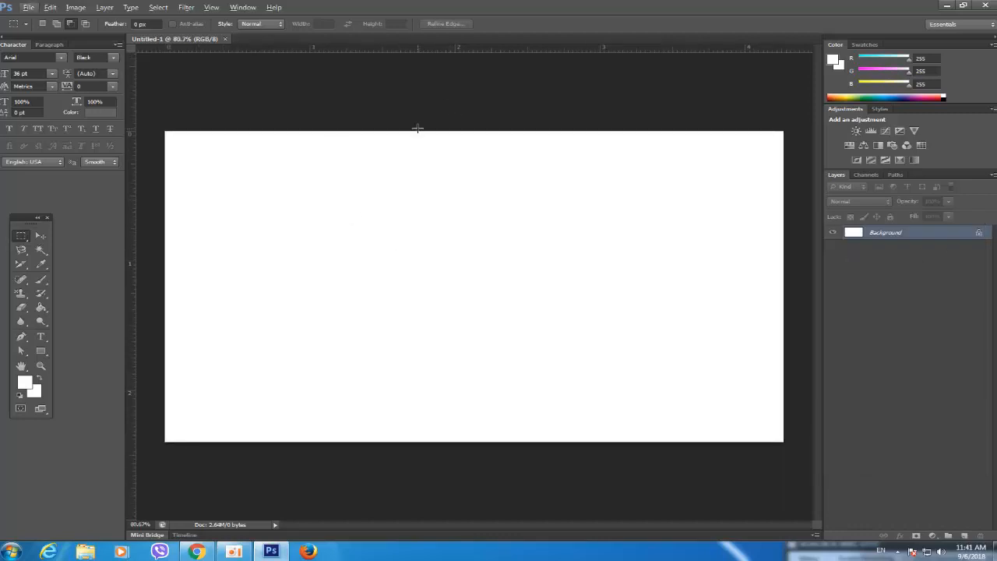
# Step: Show the Actions panel and create an action set named 3D Text
pyautogui.click(241, 8)
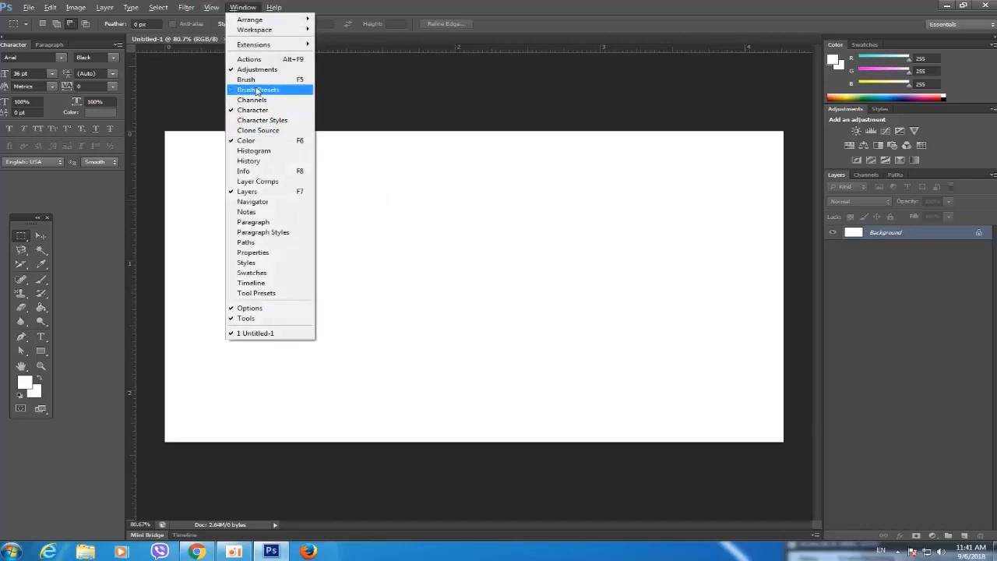
pyautogui.click(257, 62)
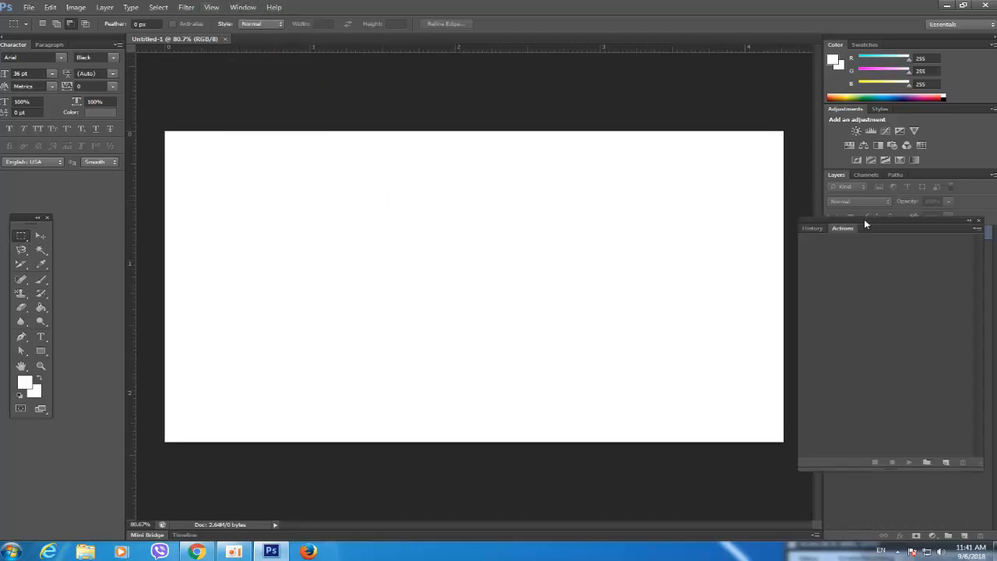
pyautogui.moveTo(865, 225); pyautogui.dragTo(856, 220)
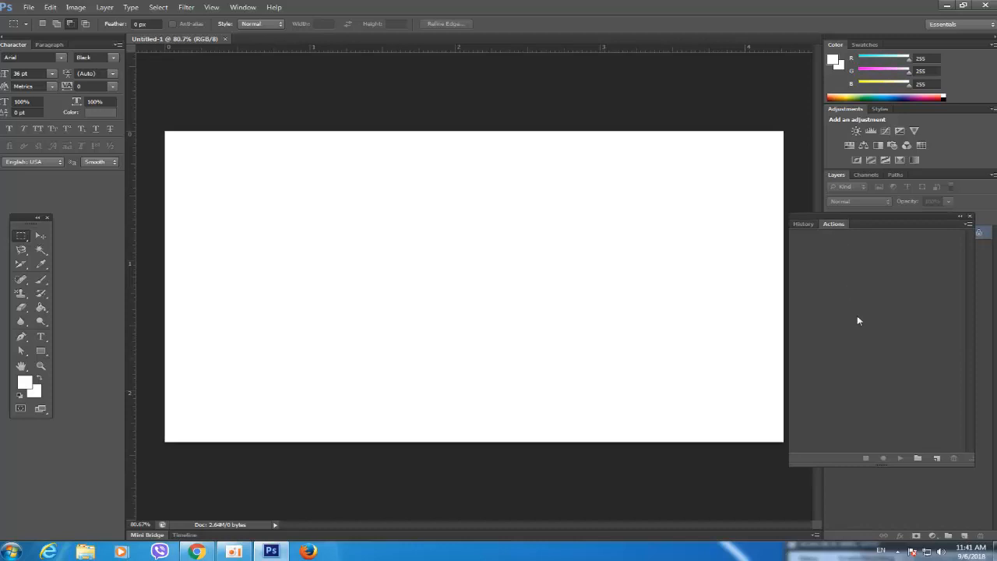
pyautogui.click(918, 461)
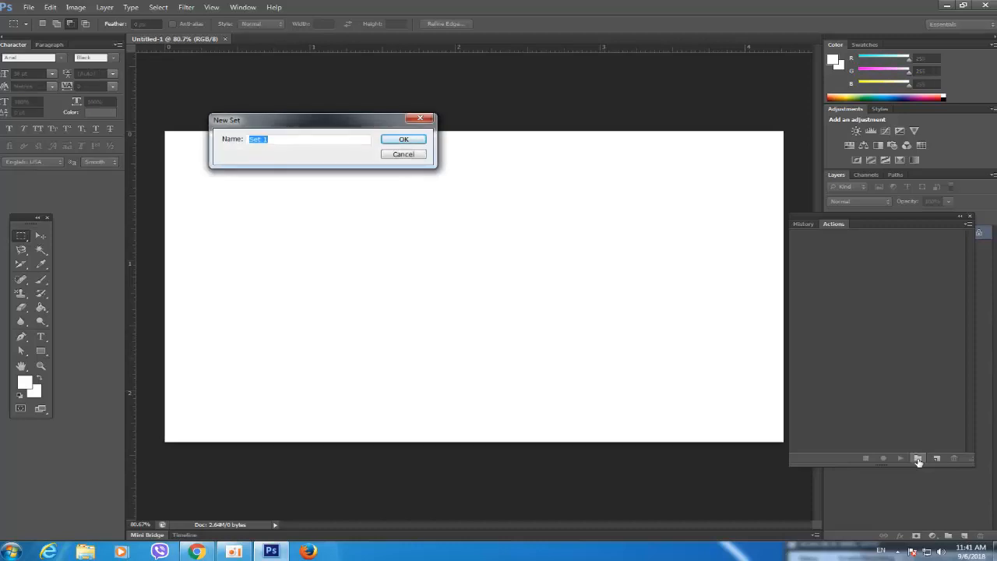
pyautogui.write('3D Tex')
pyautogui.click(404, 138)
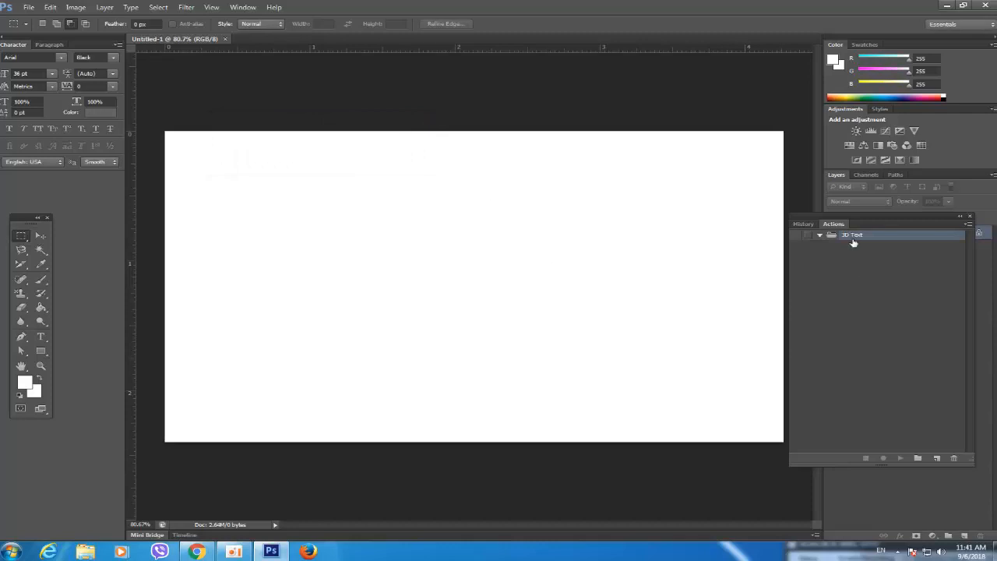
# Step: Draw a blue rectangle about 146 × 100 px left of the canvas centre, and move the Actions panel off the layer list
pyautogui.click(41, 352)
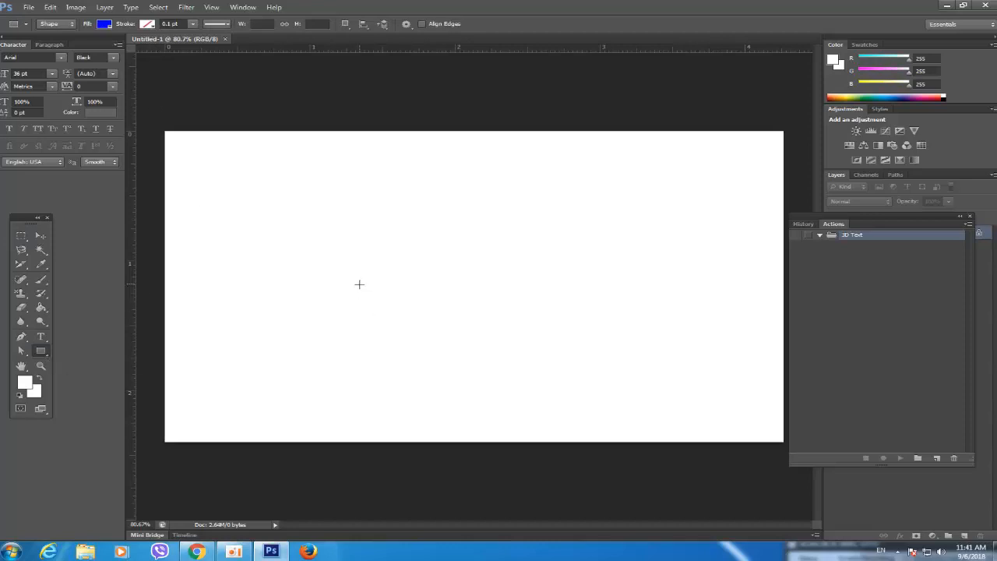
pyautogui.moveTo(341, 263); pyautogui.dragTo(407, 305)
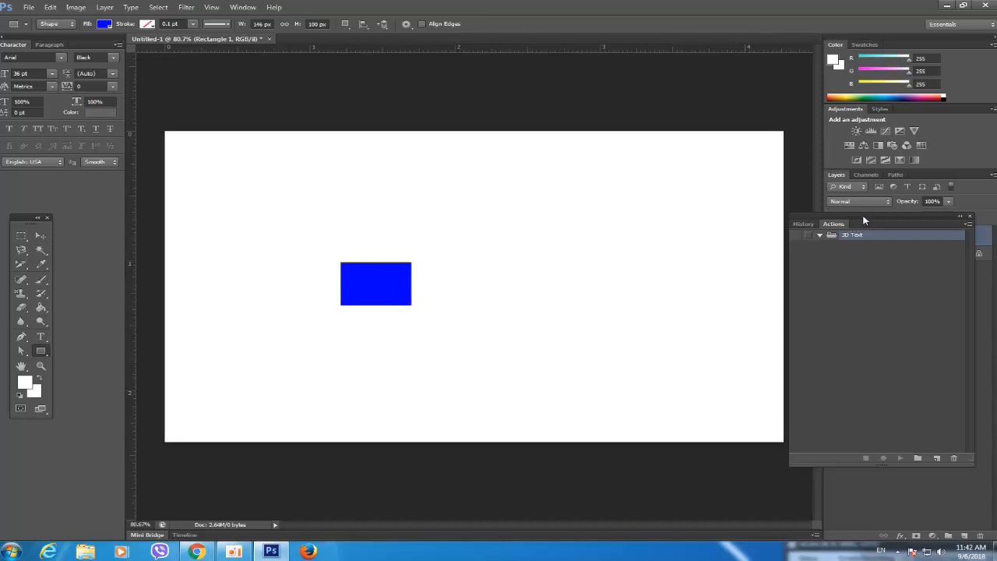
pyautogui.moveTo(863, 221); pyautogui.dragTo(670, 76)
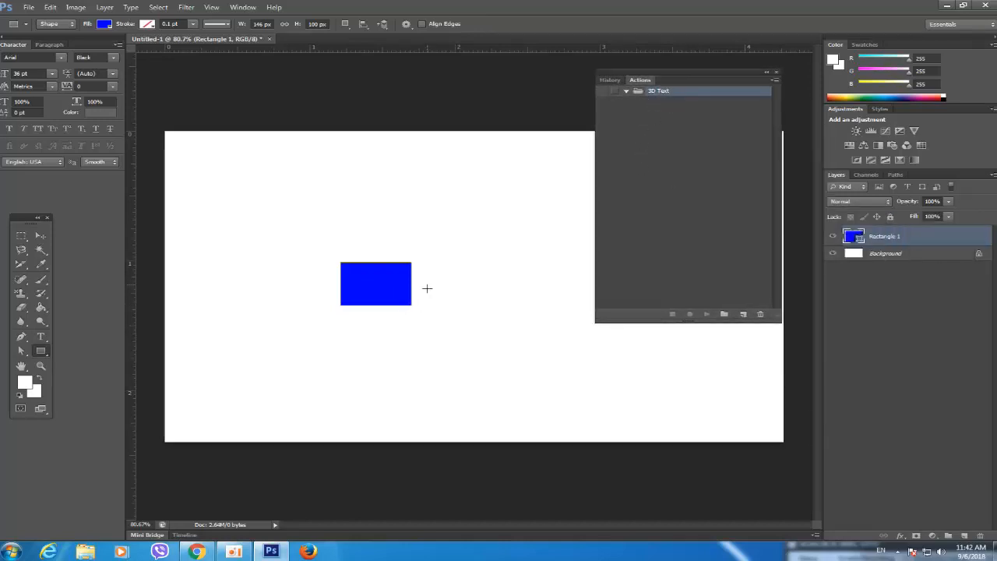
# Step: Start recording a new action named 3D in the 3D Text set
pyautogui.click(744, 315)
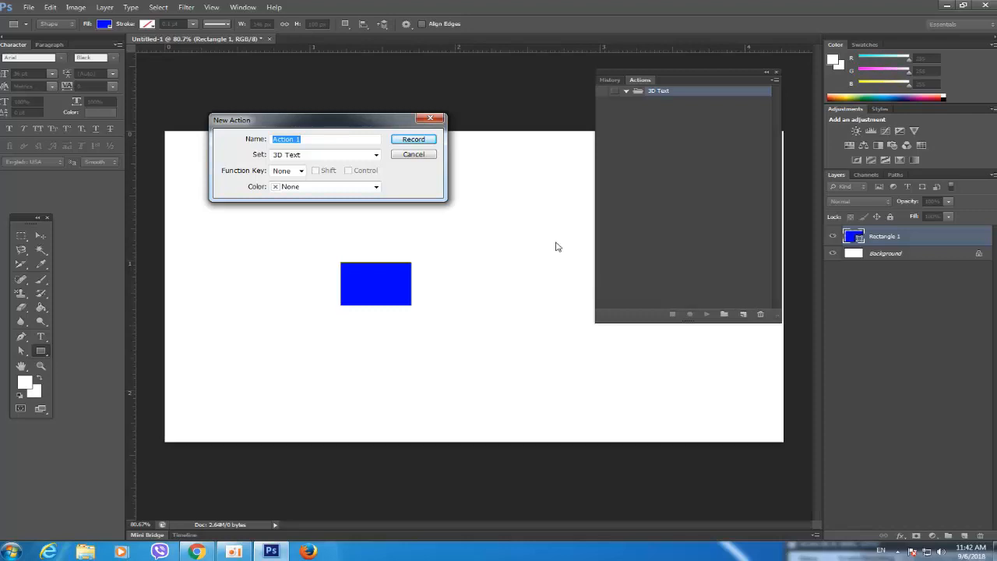
pyautogui.write('3D')
pyautogui.click(425, 140)
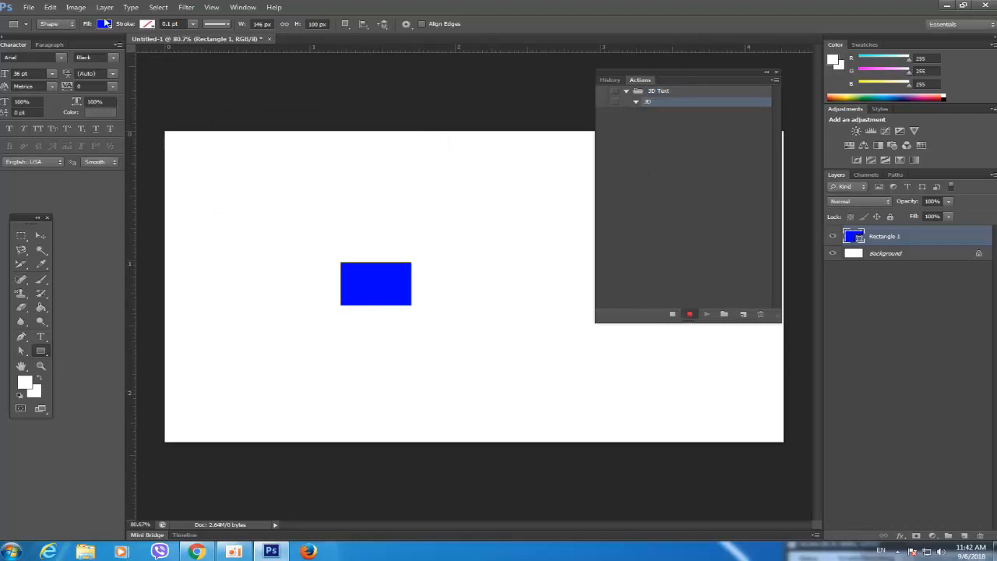
# Step: Activate the Move tool with the Rectangle 1 layer selected
pyautogui.click(74, 8)
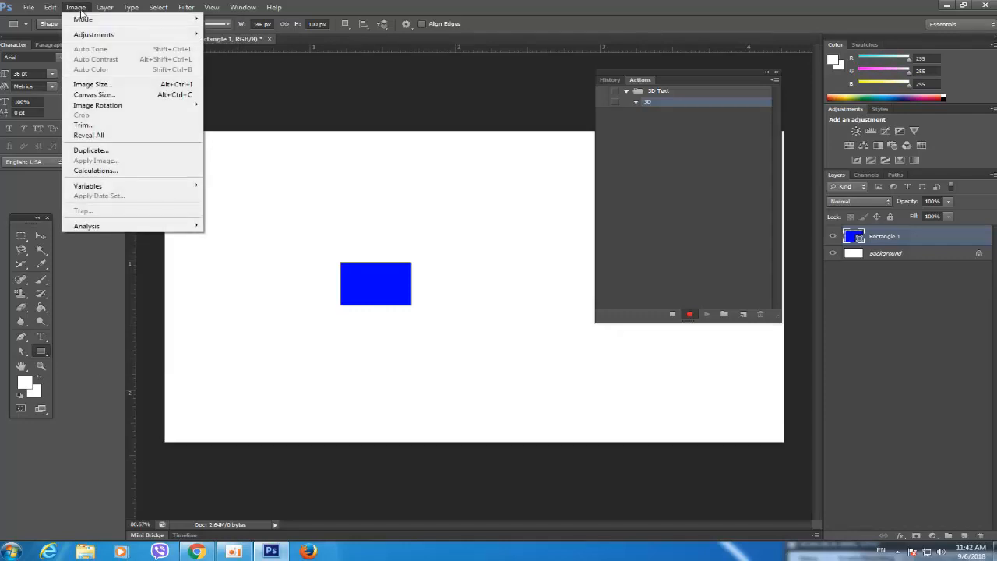
pyautogui.click(896, 240)
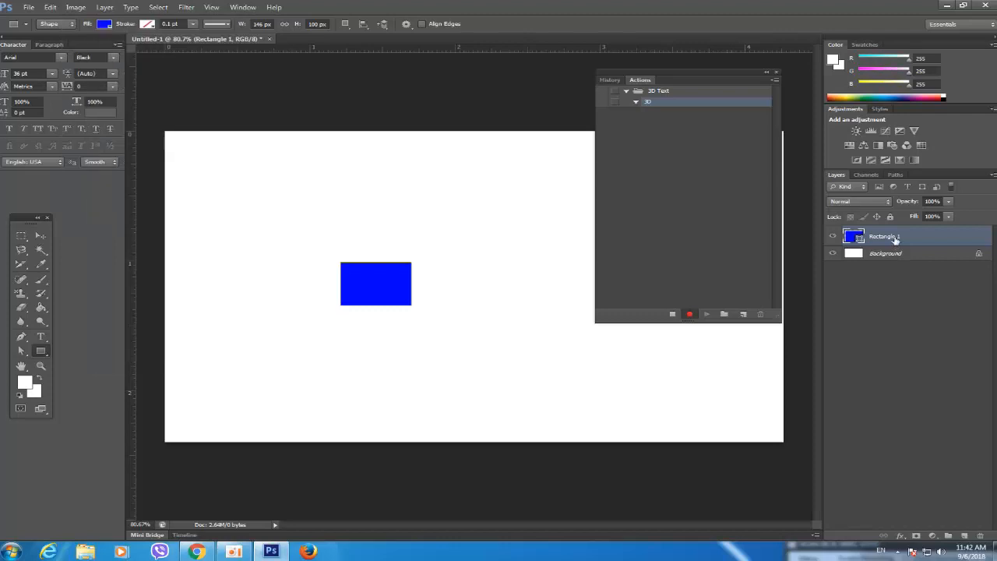
pyautogui.click(40, 236)
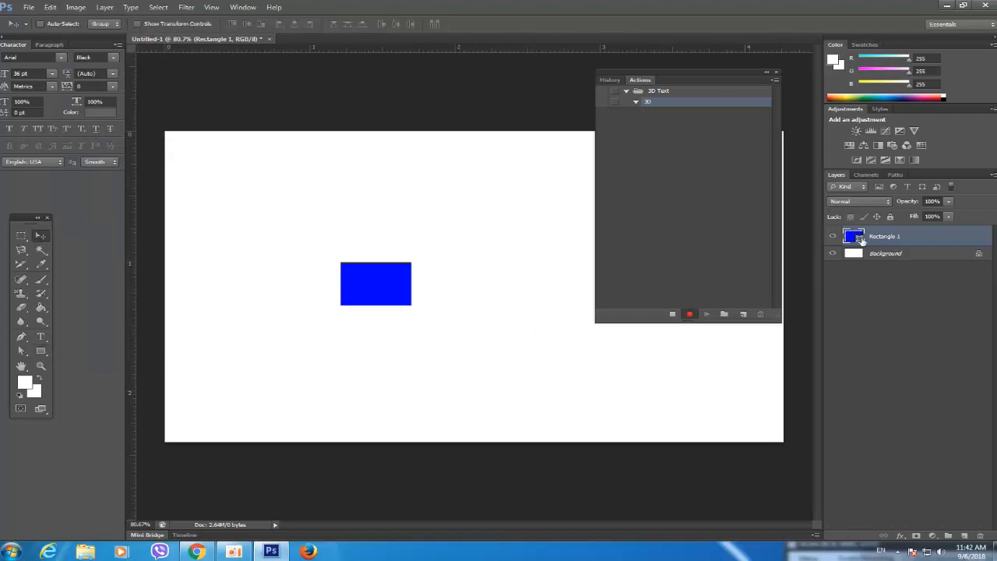
pyautogui.click(105, 9)
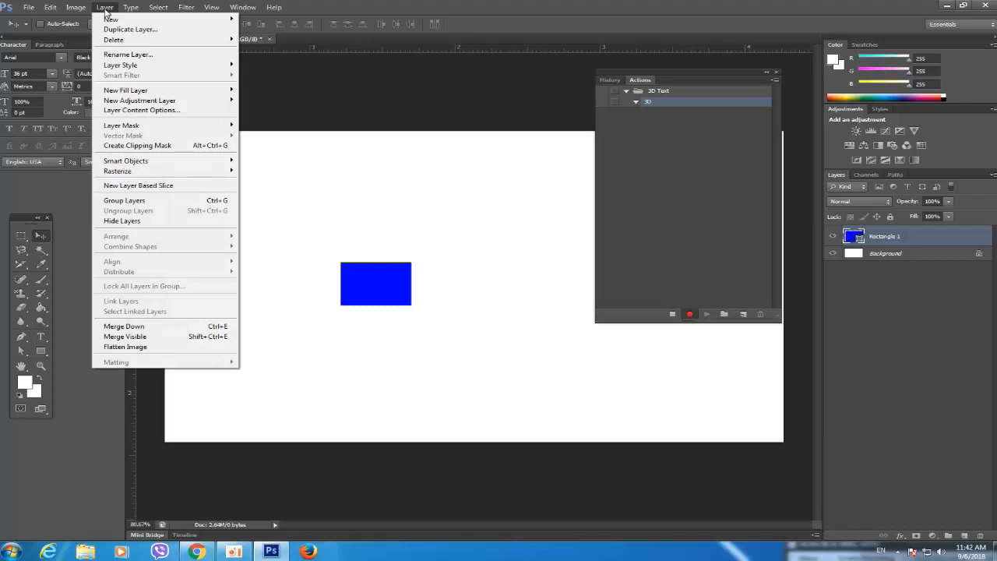
pyautogui.moveTo(61, 11)
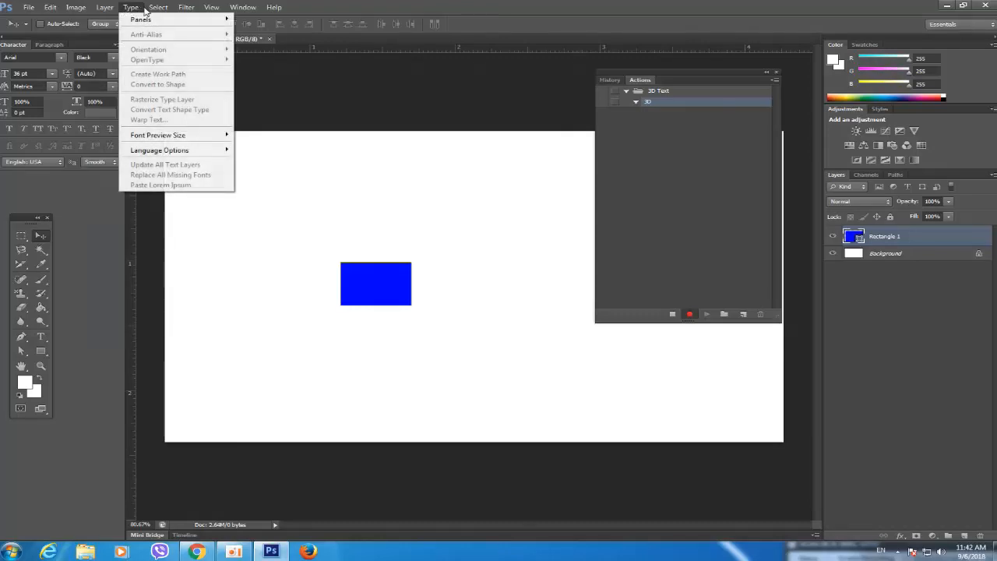
pyautogui.moveTo(156, 11)
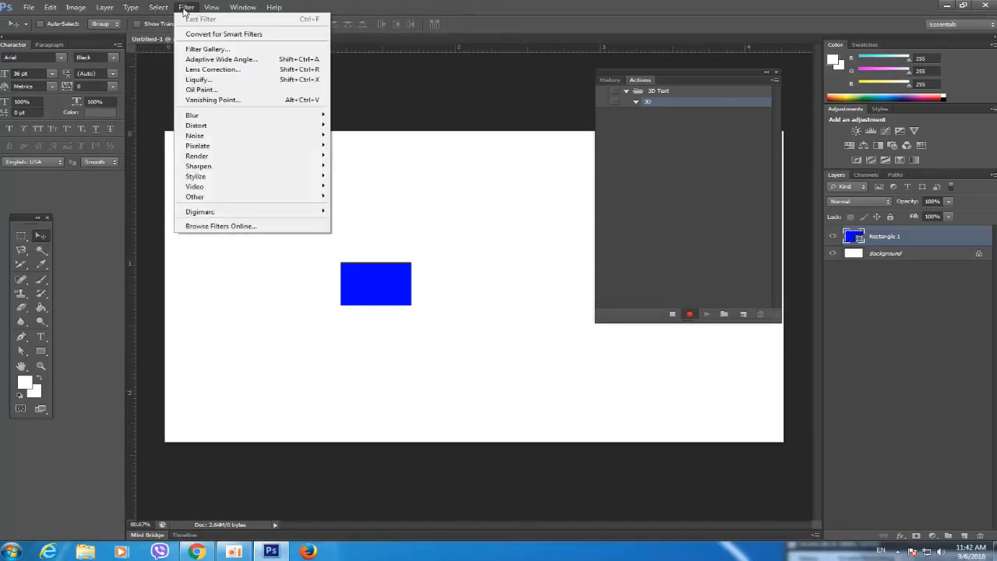
# Step: Duplicate the Rectangle 1 layer as Rectangle 1 copy and place the copy beneath the original in the layer order
pyautogui.rightClick(915, 240)
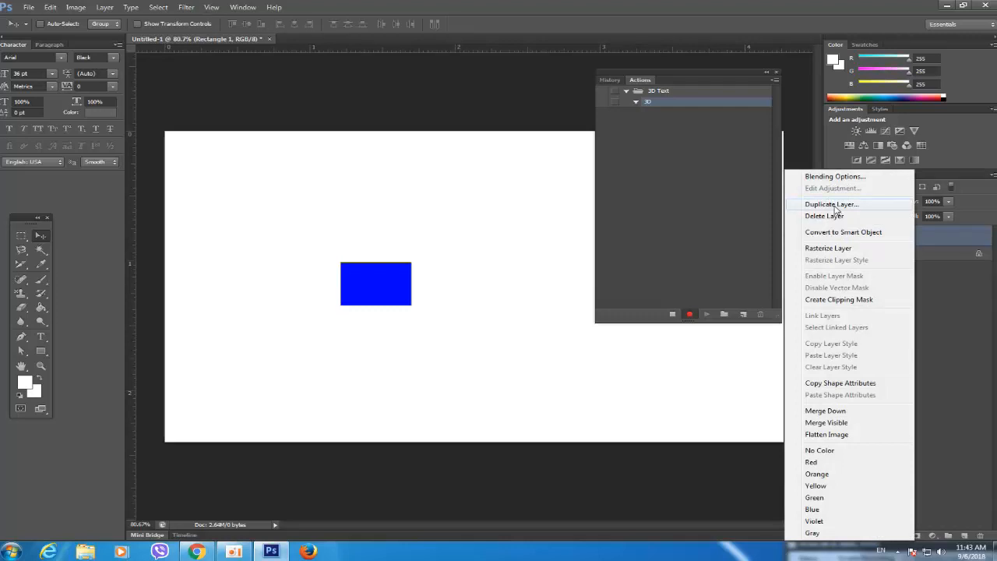
pyautogui.click(832, 206)
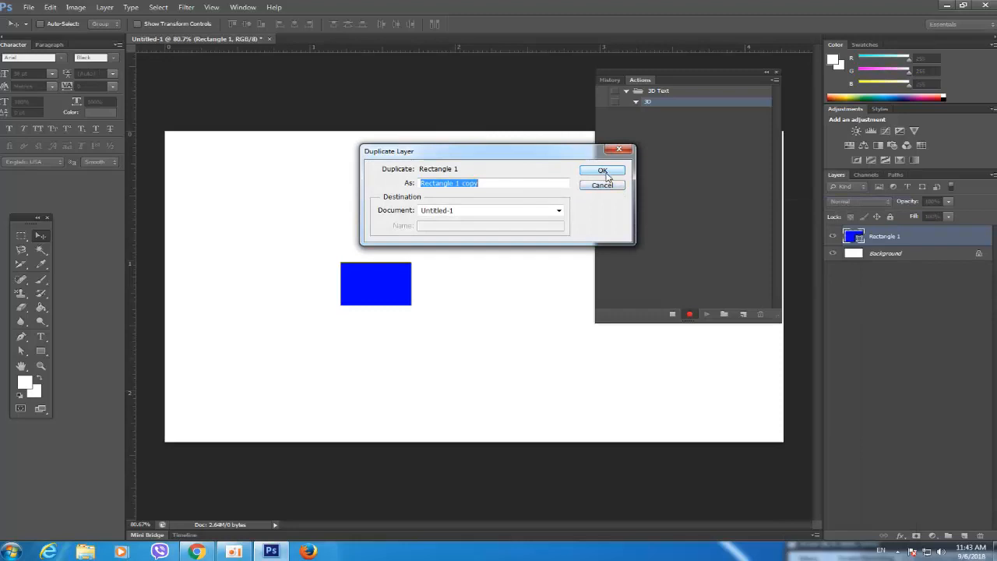
pyautogui.click(603, 171)
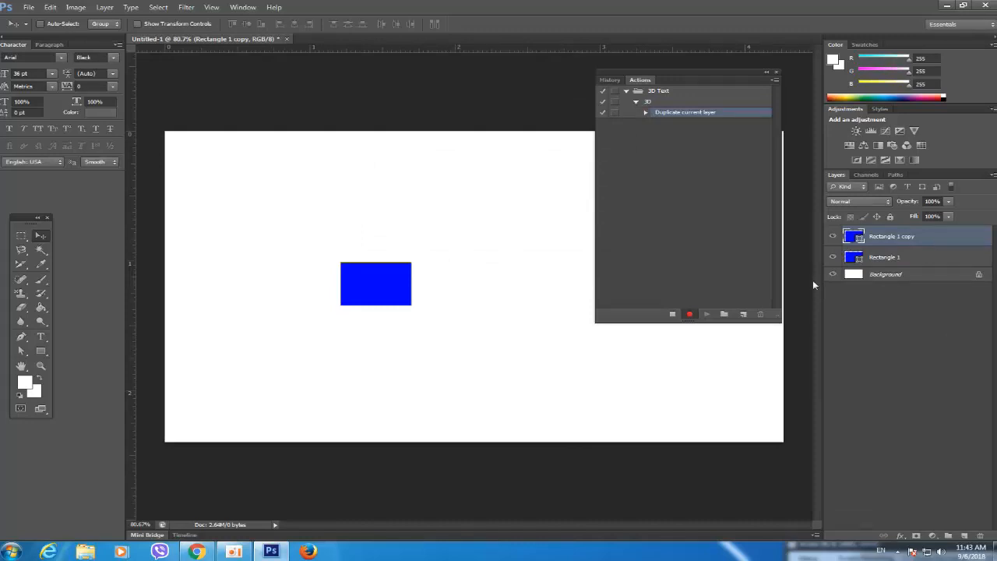
pyautogui.moveTo(932, 240); pyautogui.dragTo(937, 269)
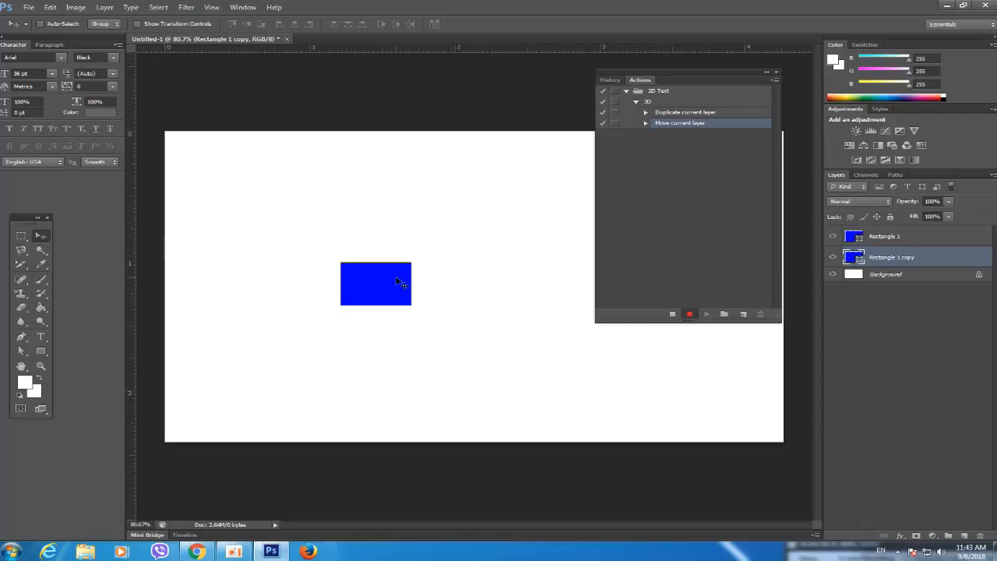
# Step: Nudge the Rectangle 1 copy layer slightly to the right and stop recording the 3D action
pyautogui.press('Right')
pyautogui.click(645, 123)
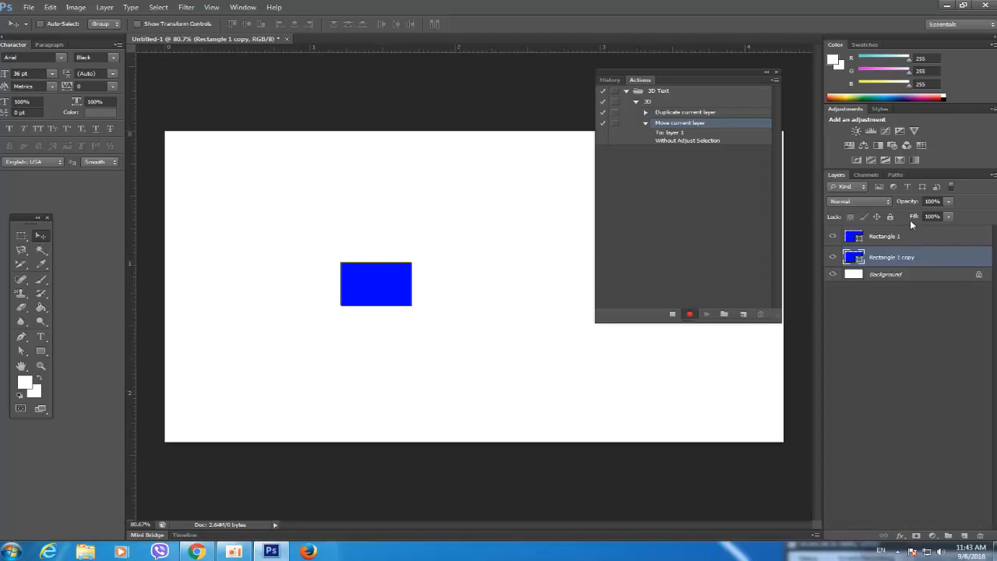
pyautogui.click(672, 314)
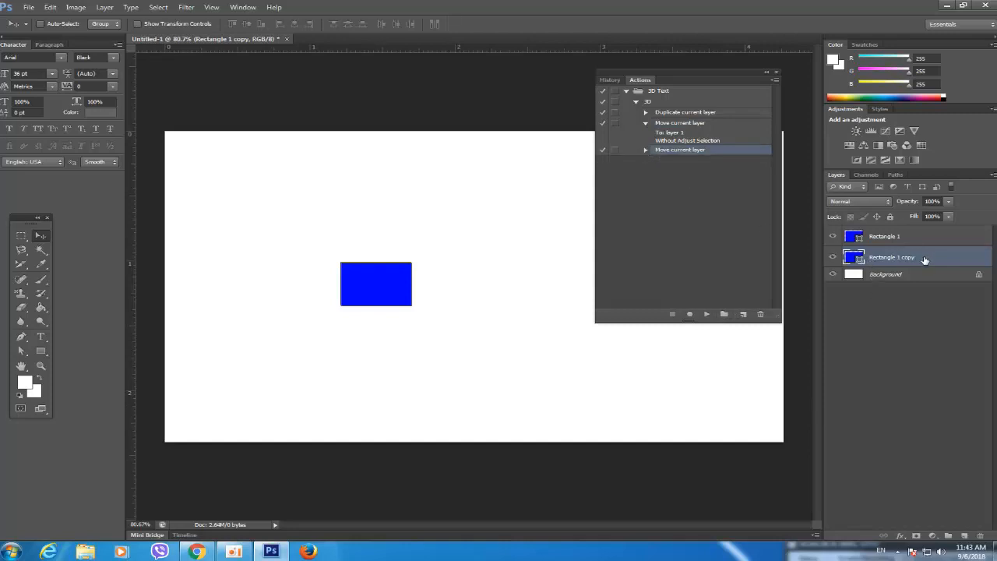
# Step: Delete the Rectangle 1 copy layer and select the Rectangle 1 layer
pyautogui.moveTo(937, 263); pyautogui.dragTo(982, 538)
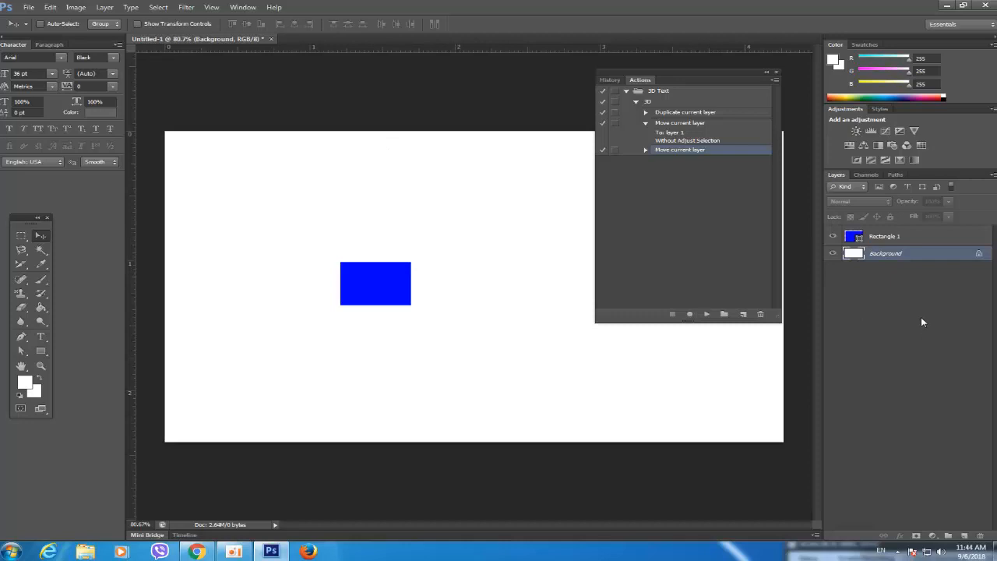
pyautogui.click(916, 241)
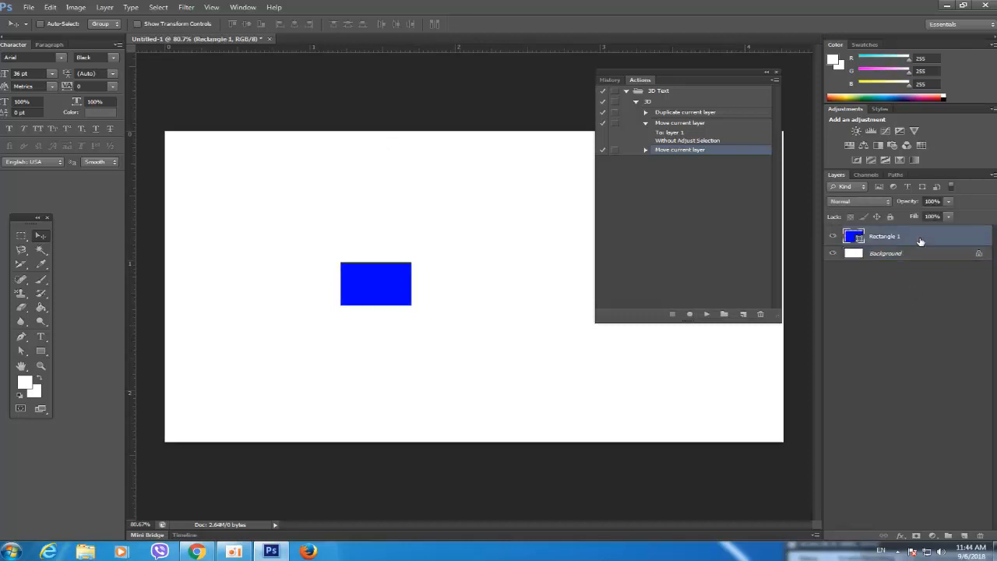
# Step: Start recording a second action named 3D-2 in the 3D Text set
pyautogui.click(743, 315)
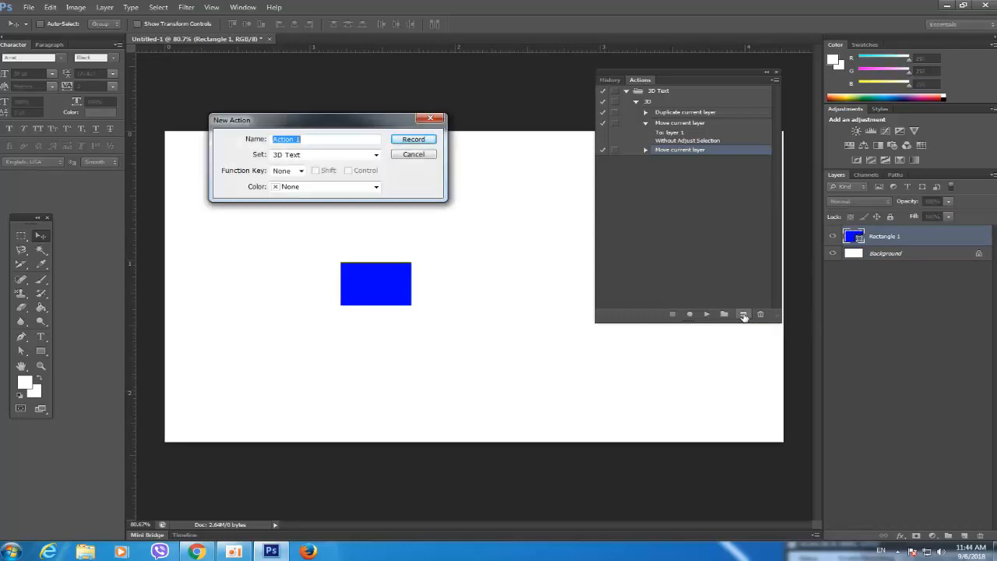
pyautogui.write('3D')
pyautogui.press('BackSpace')
pyautogui.write('-2')
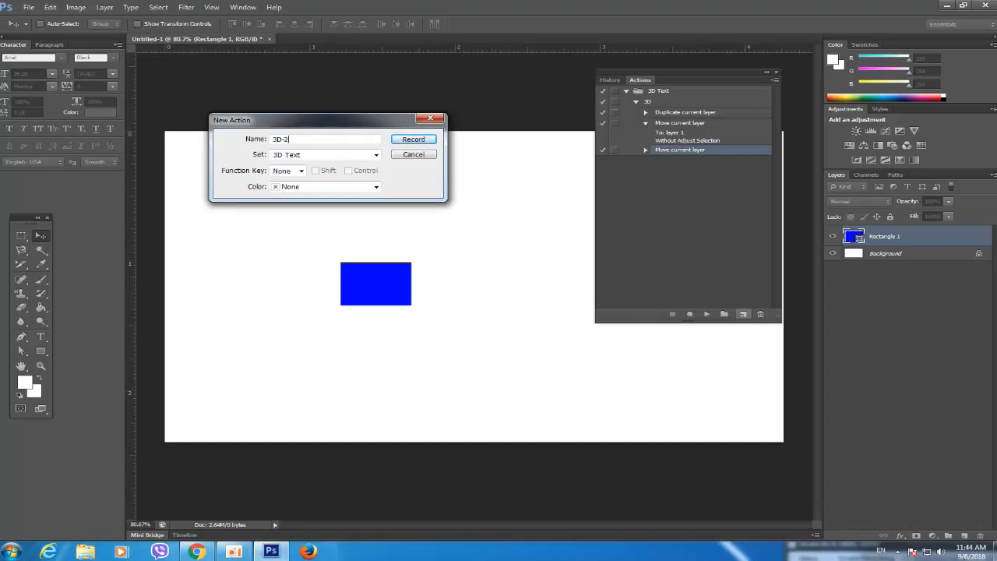
pyautogui.click(405, 140)
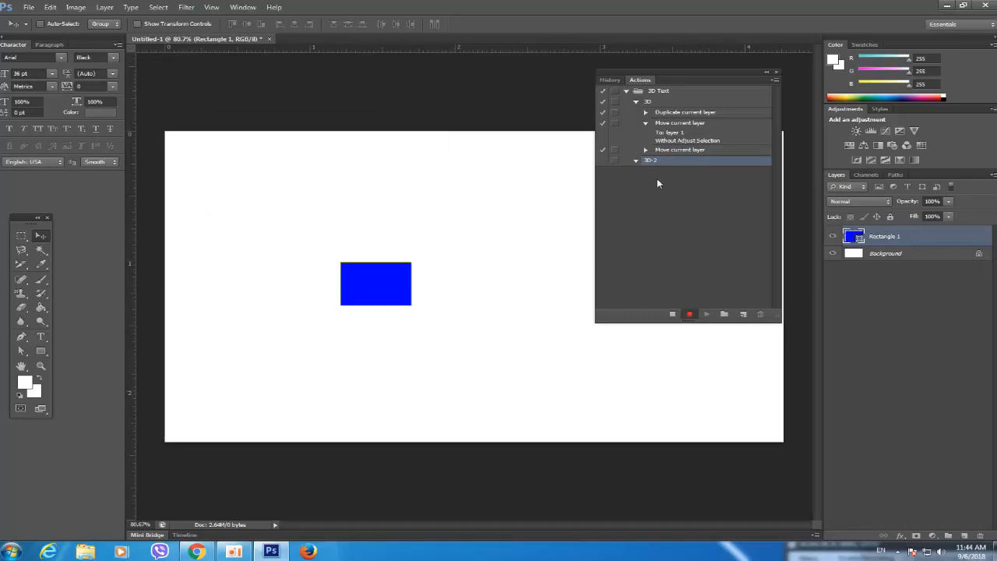
pyautogui.rightClick(911, 239)
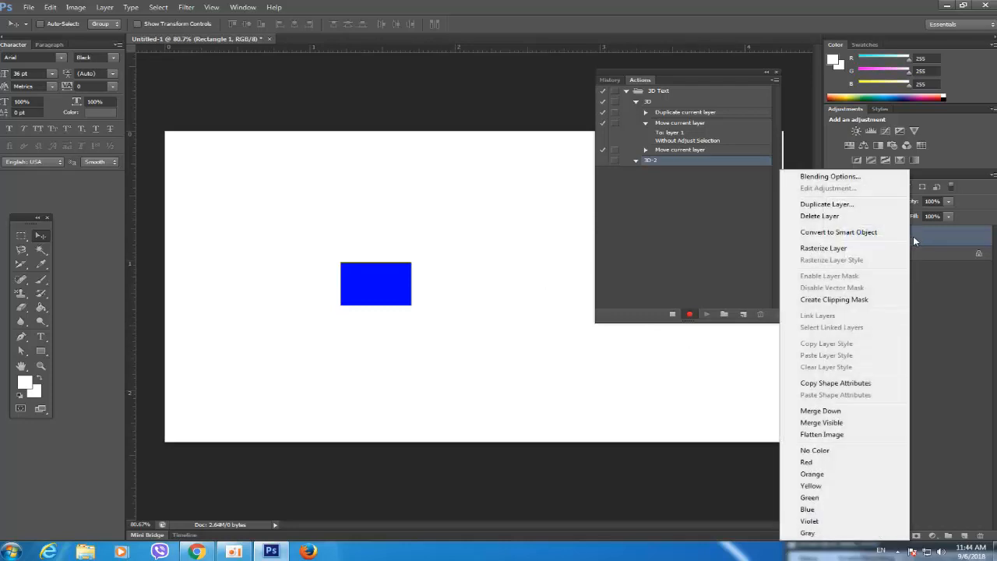
pyautogui.rightClick(926, 234)
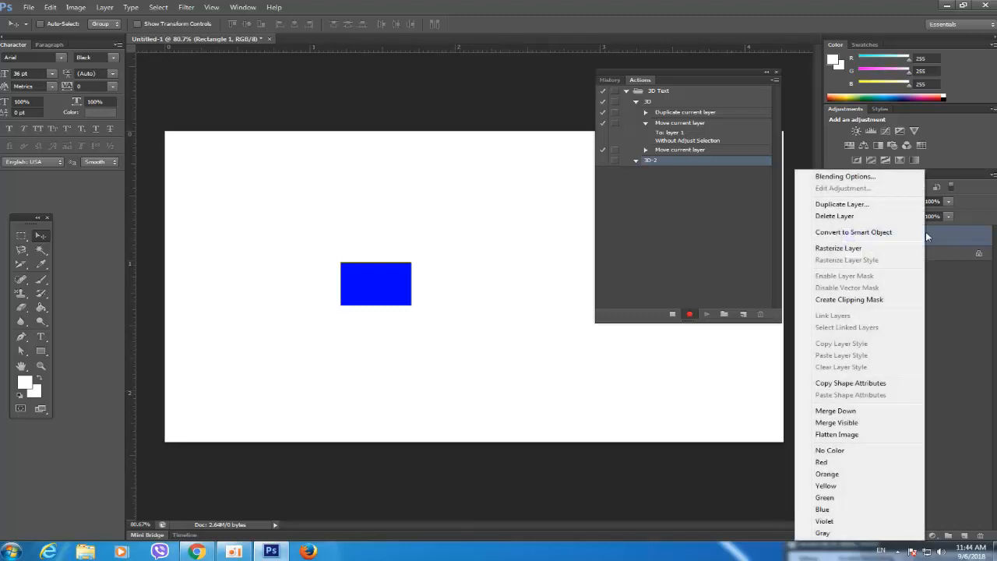
pyautogui.click(939, 293)
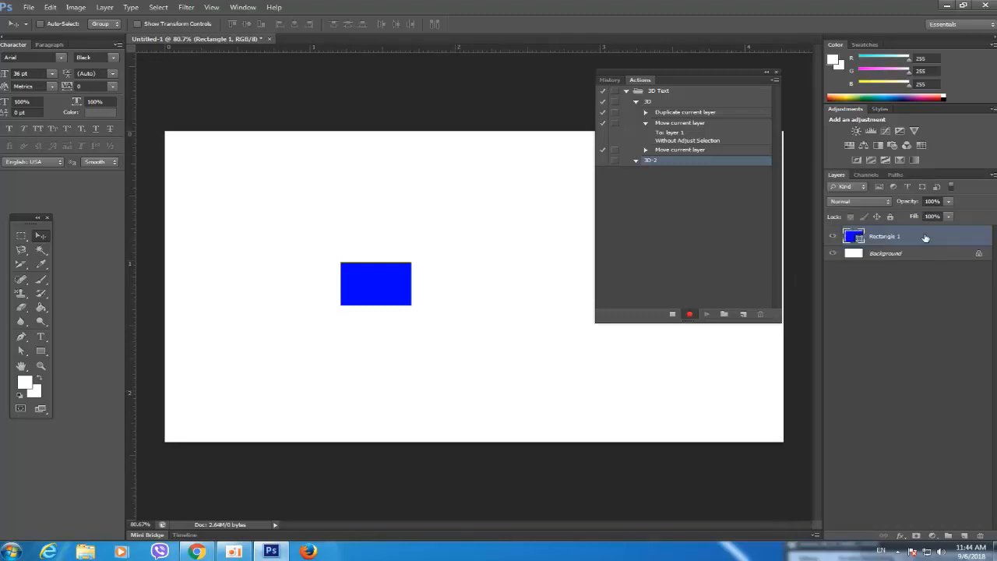
# Step: Record a clipping mask on the Rectangle 1 layer to finish the 3D-2 action, and delete that layer
pyautogui.hotkey('ctrl', 'alt', 'g')
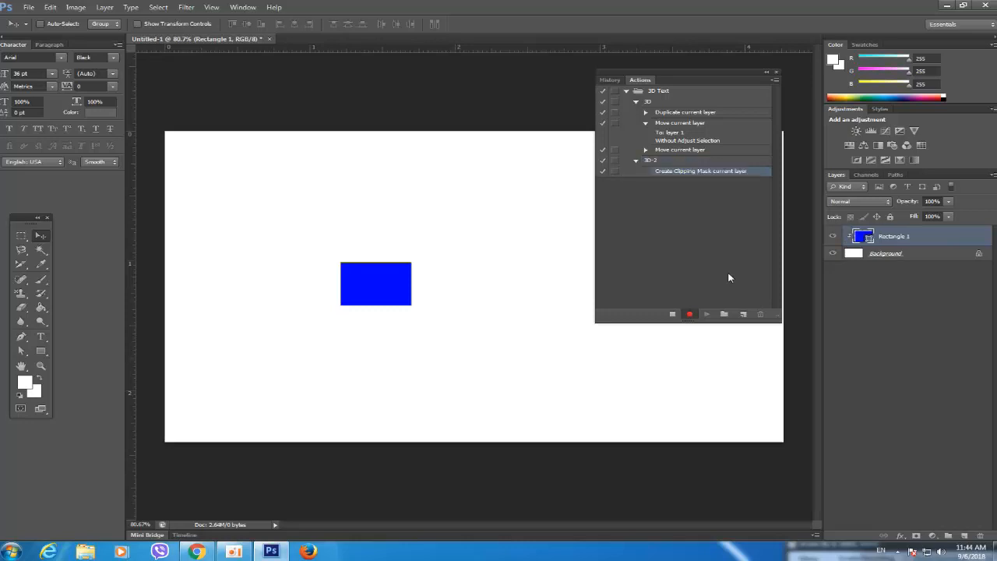
pyautogui.click(673, 315)
pyautogui.moveTo(915, 245); pyautogui.dragTo(980, 536)
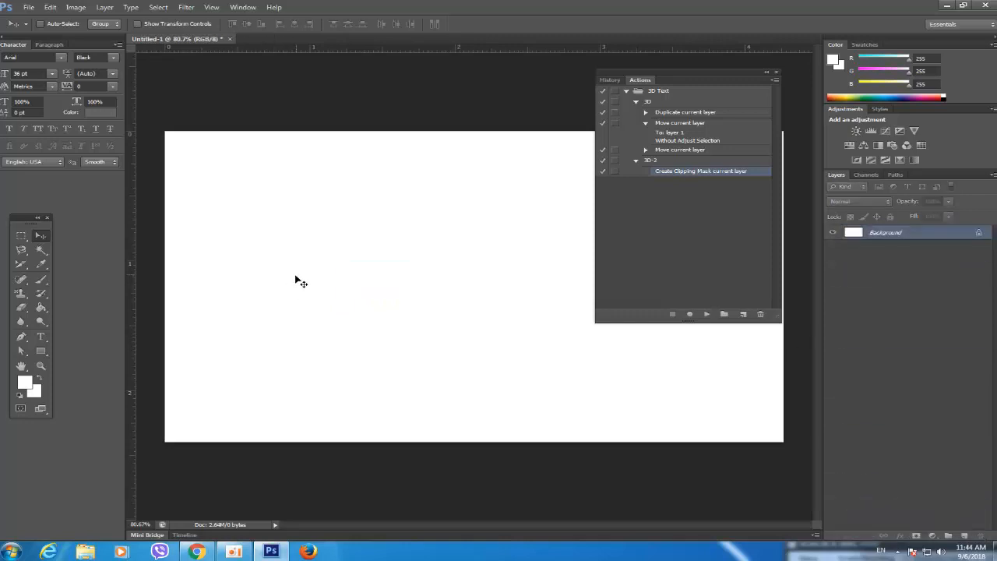
# Step: Add the text ANGKOR in Arial Black 36 pt to the canvas and shift it slightly to the right
pyautogui.click(42, 337)
pyautogui.click(340, 281)
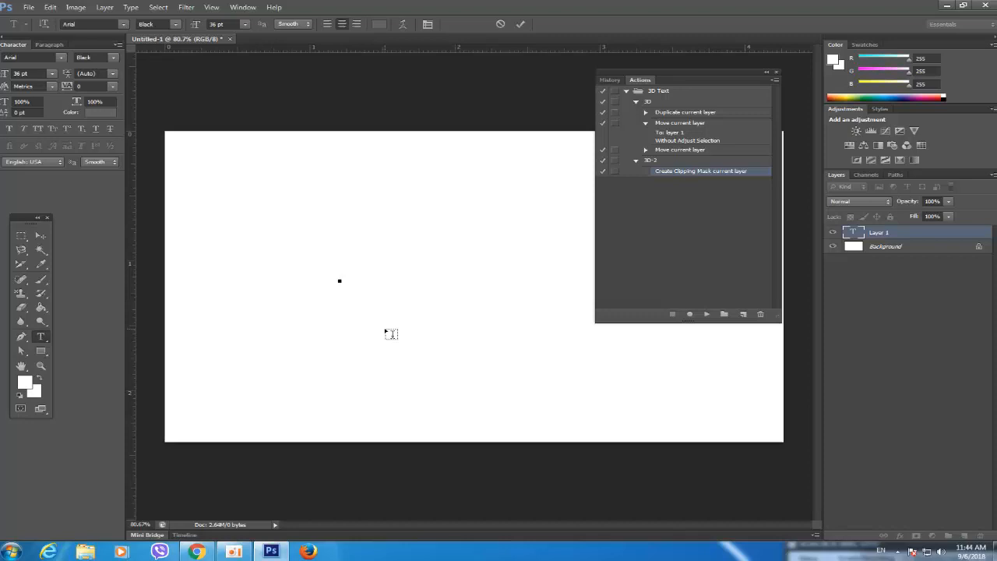
pyautogui.write('A')
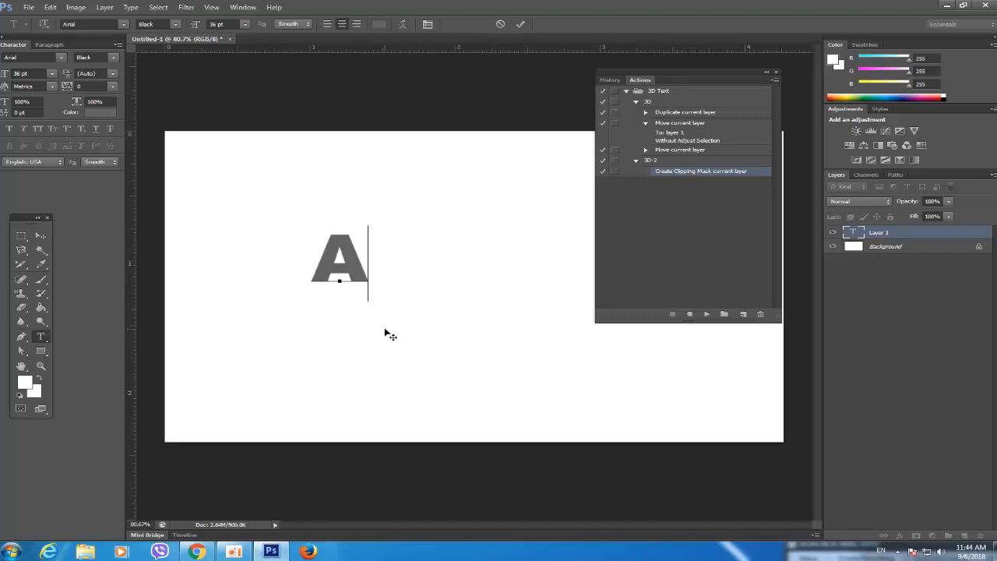
pyautogui.write('N')
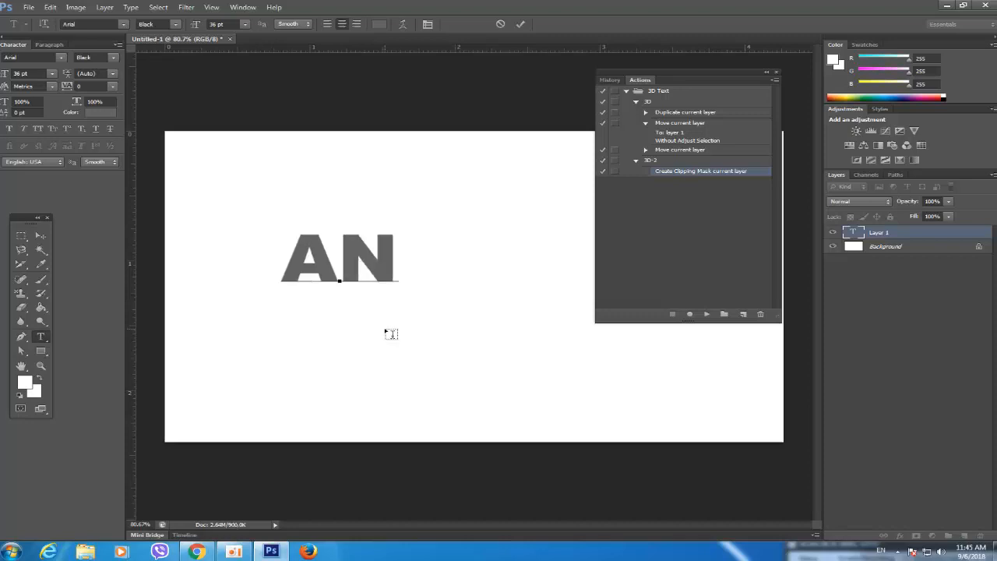
pyautogui.write('GKO')
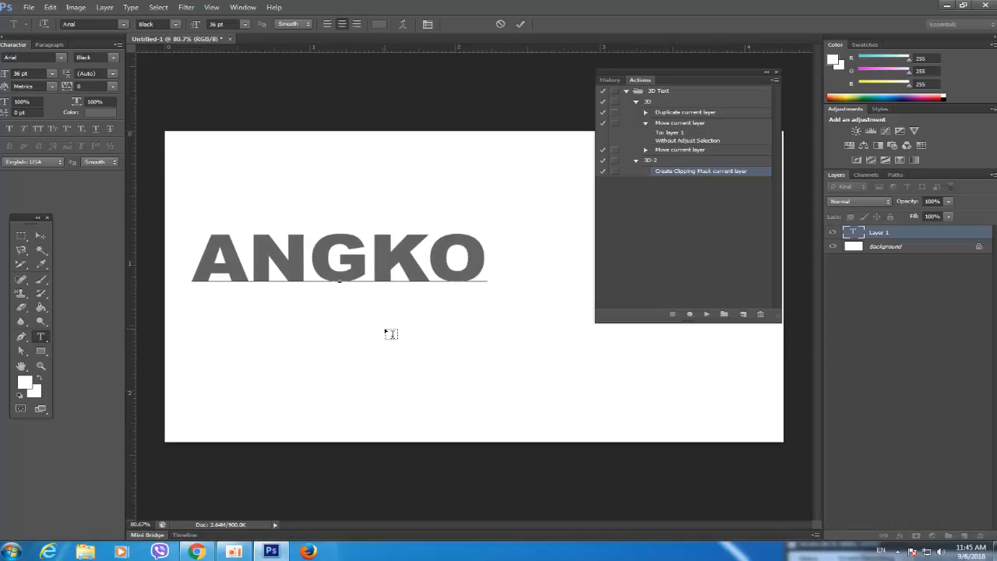
pyautogui.write('R')
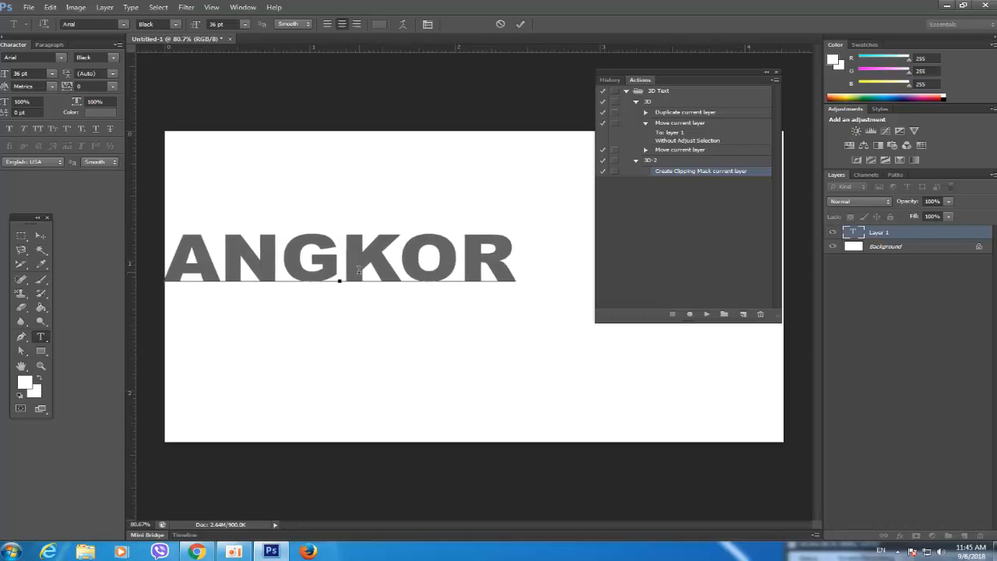
pyautogui.moveTo(417, 354); pyautogui.dragTo(473, 348)
pyautogui.moveTo(673, 69); pyautogui.dragTo(831, 293)
pyautogui.click(35, 238)
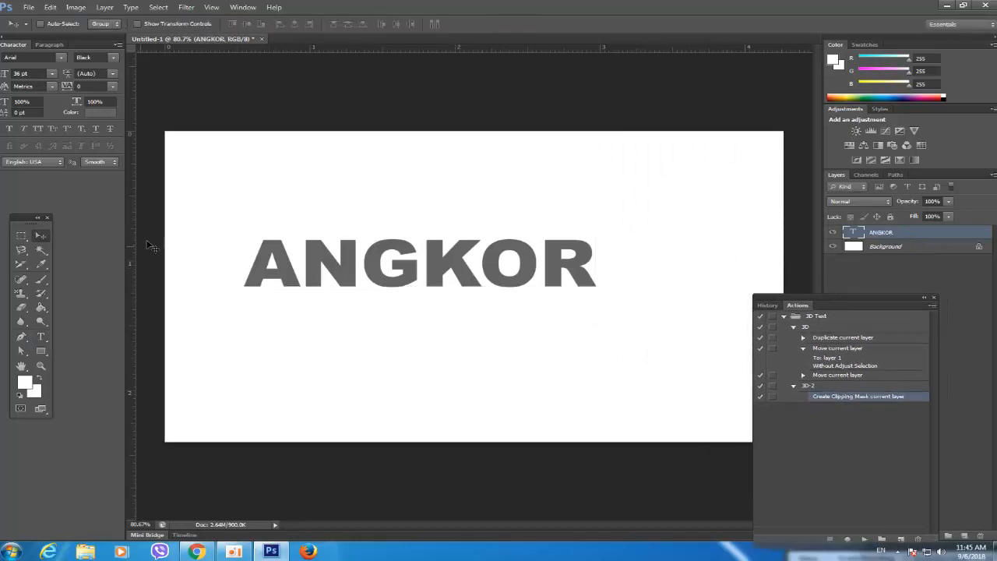
# Step: Change the ANGKOR text color to light gray #acacac
pyautogui.click(101, 112)
pyautogui.moveTo(292, 160); pyautogui.dragTo(771, 147)
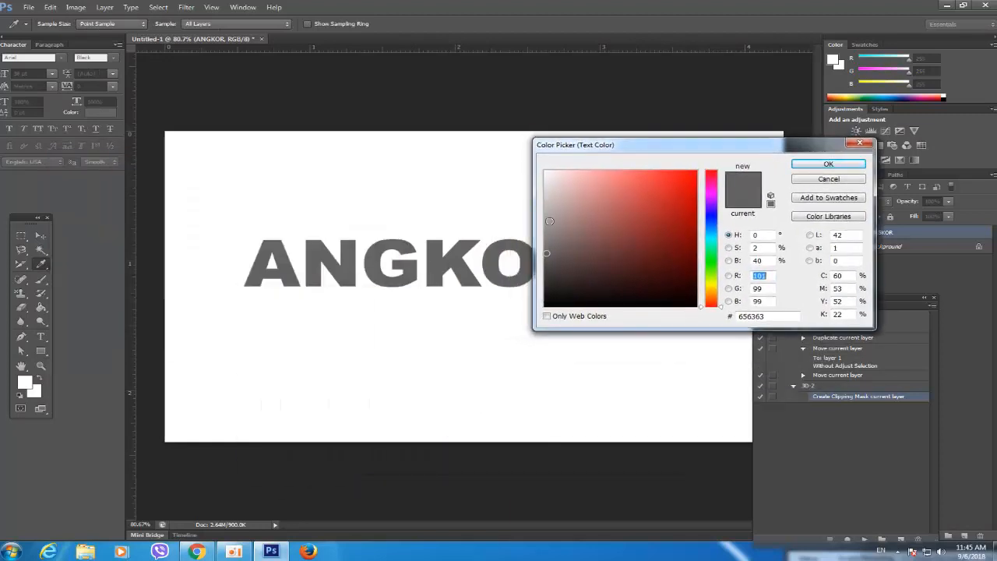
pyautogui.click(549, 222)
pyautogui.moveTo(549, 222); pyautogui.dragTo(539, 216)
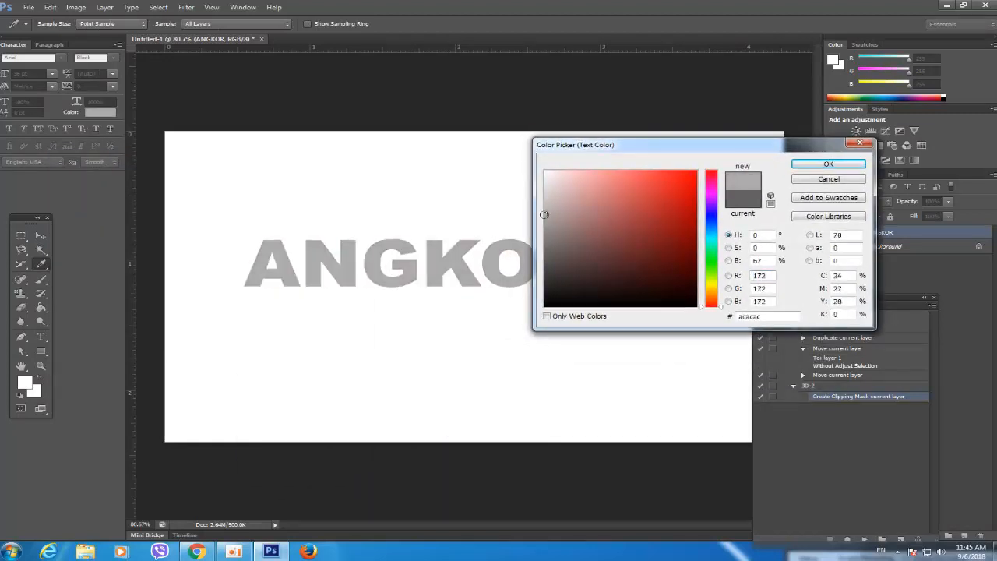
pyautogui.click(827, 164)
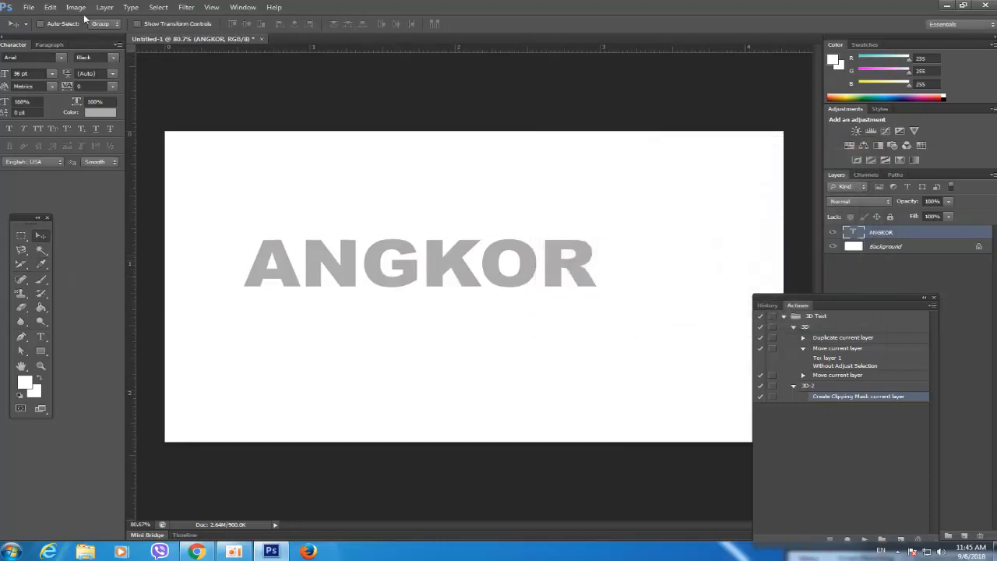
# Step: Center the ANGKOR text horizontally and vertically on the whole canvas, and clear the selection
pyautogui.click(156, 9)
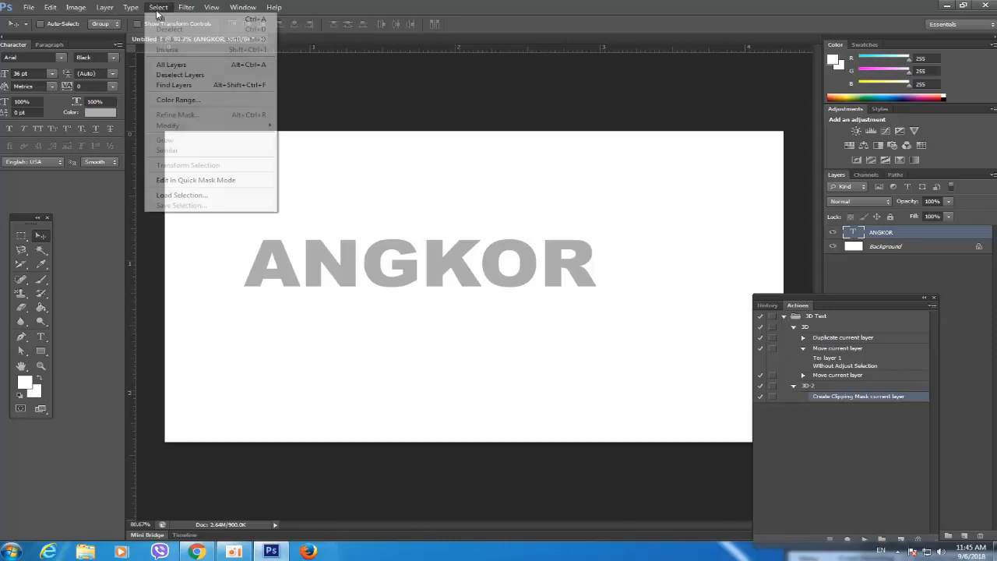
pyautogui.click(168, 23)
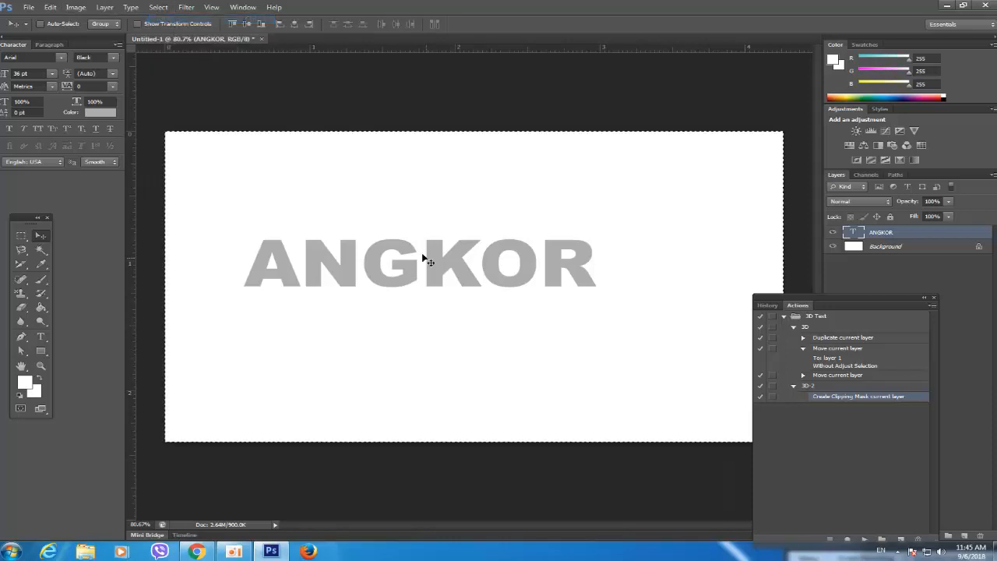
pyautogui.click(295, 24)
pyautogui.click(247, 24)
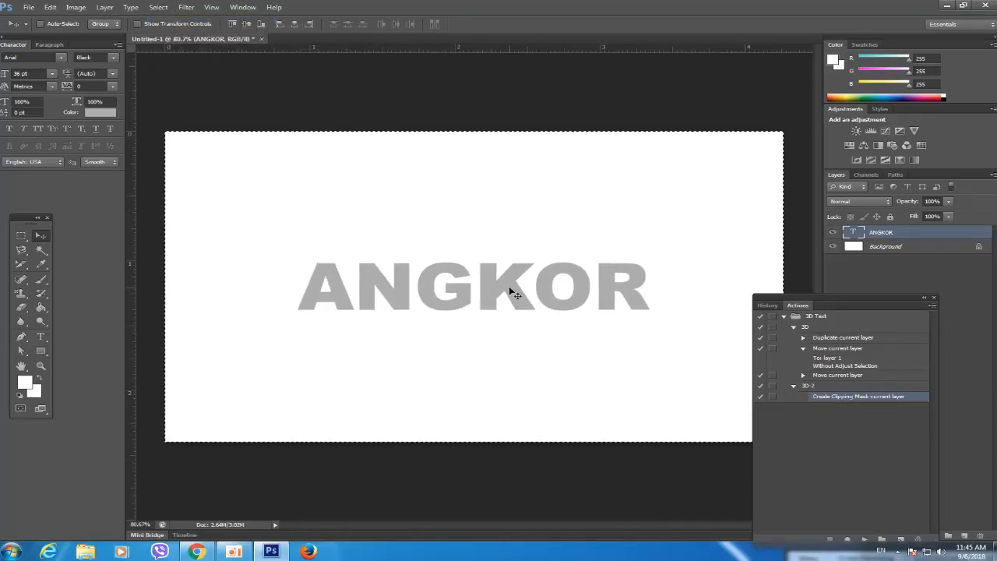
pyautogui.click(165, 8)
pyautogui.click(169, 29)
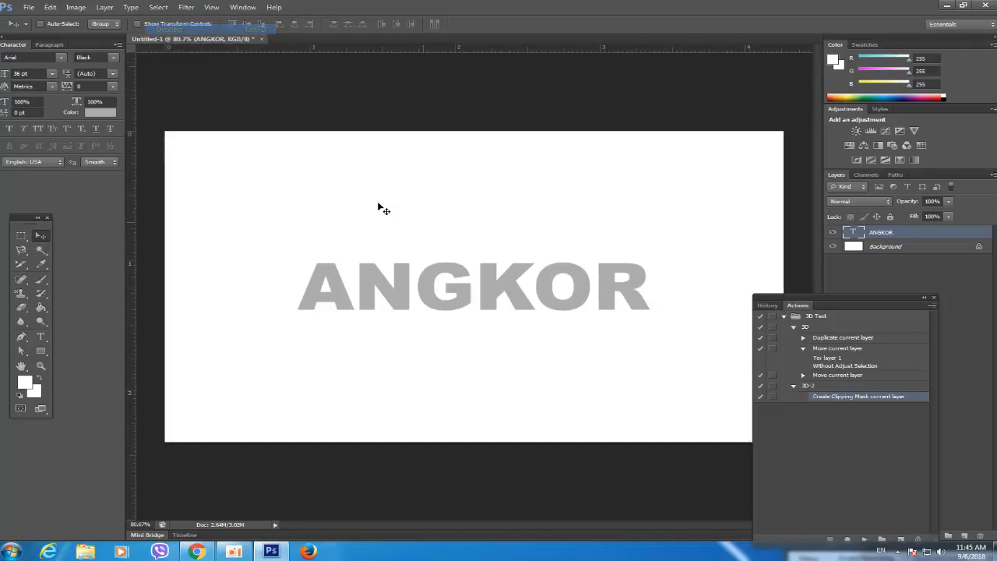
# Step: Play the 3D-2 action on the ANGKOR text layer
pyautogui.moveTo(836, 299); pyautogui.dragTo(773, 75)
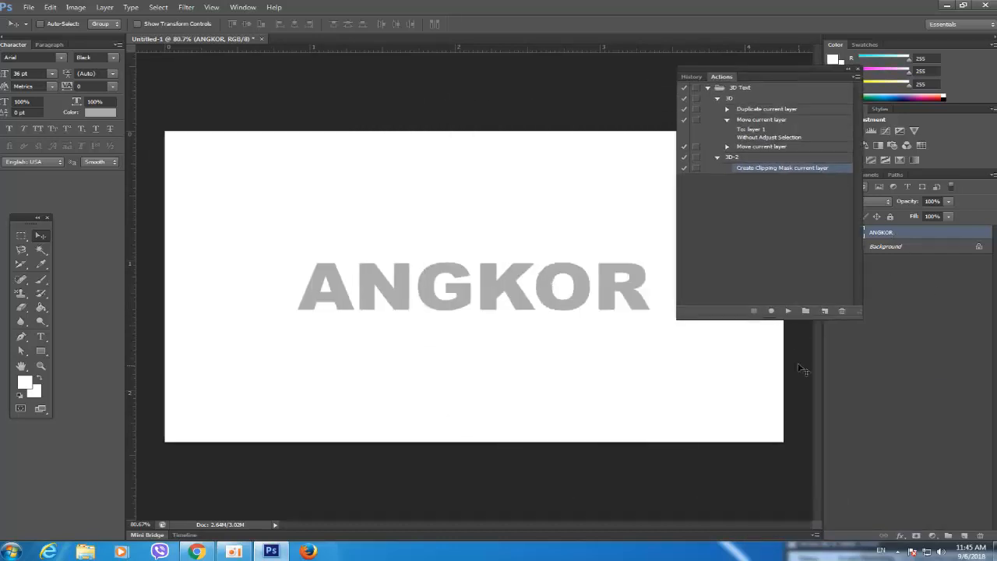
pyautogui.click(787, 311)
pyautogui.click(484, 211)
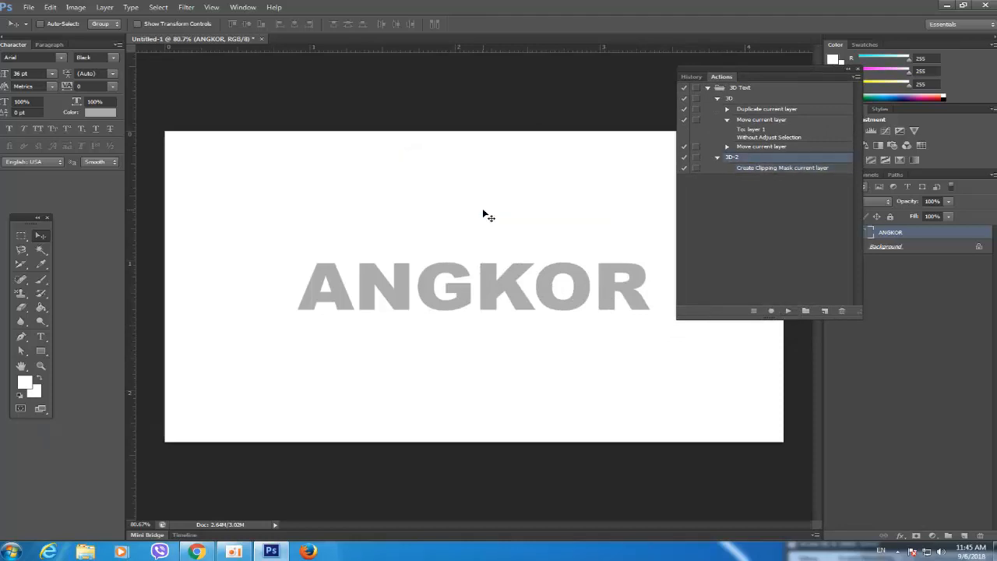
# Step: Play the 3D action repeatedly on the ANGKOR layer to build 14 offset copies beneath it
pyautogui.click(729, 99)
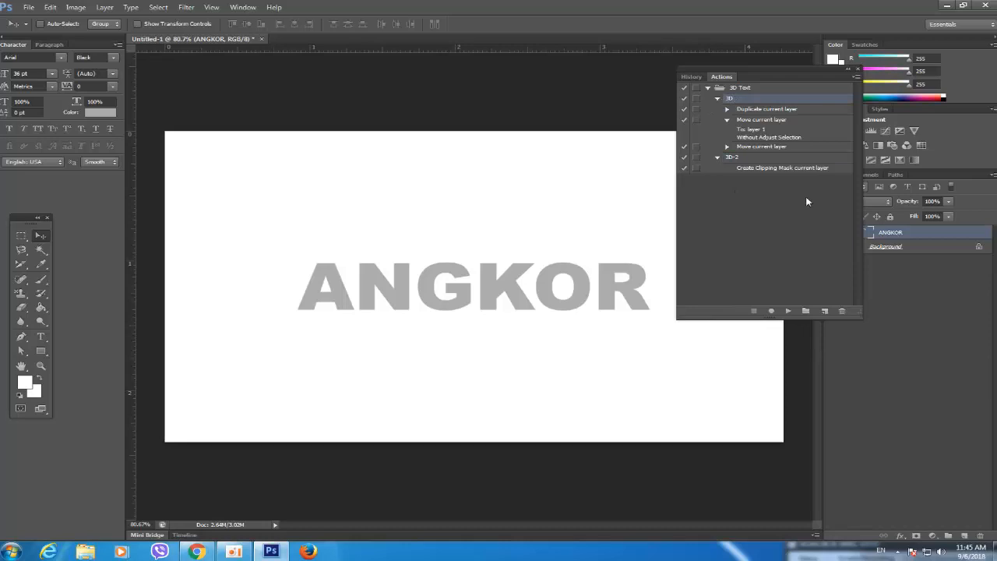
pyautogui.click(788, 311)
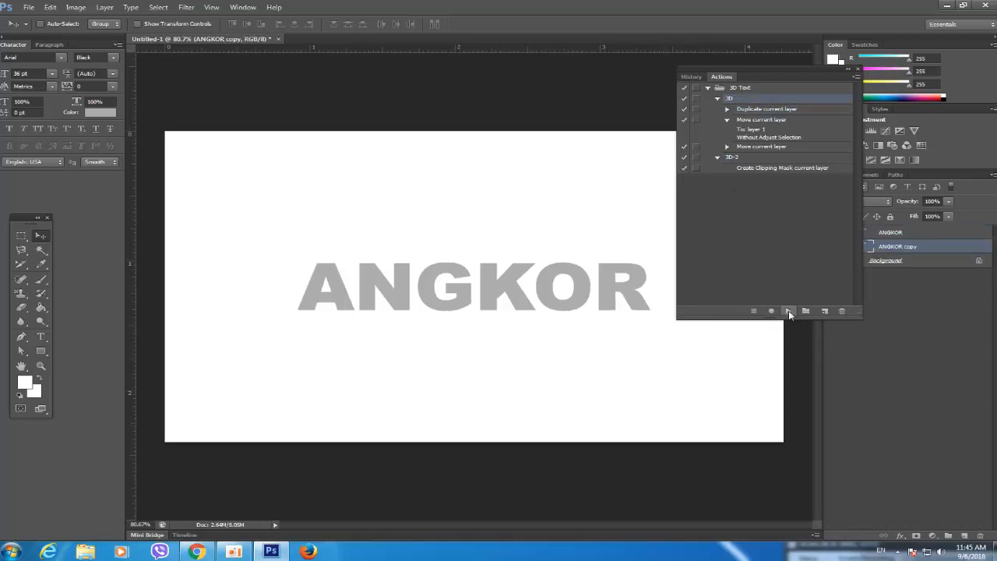
pyautogui.click(788, 311)
pyautogui.click(788, 311)
pyautogui.click(788, 311)
pyautogui.click(788, 310)
pyautogui.click(788, 311)
pyautogui.click(788, 310)
pyautogui.click(788, 311)
pyautogui.click(788, 311)
pyautogui.click(788, 311)
pyautogui.click(788, 311)
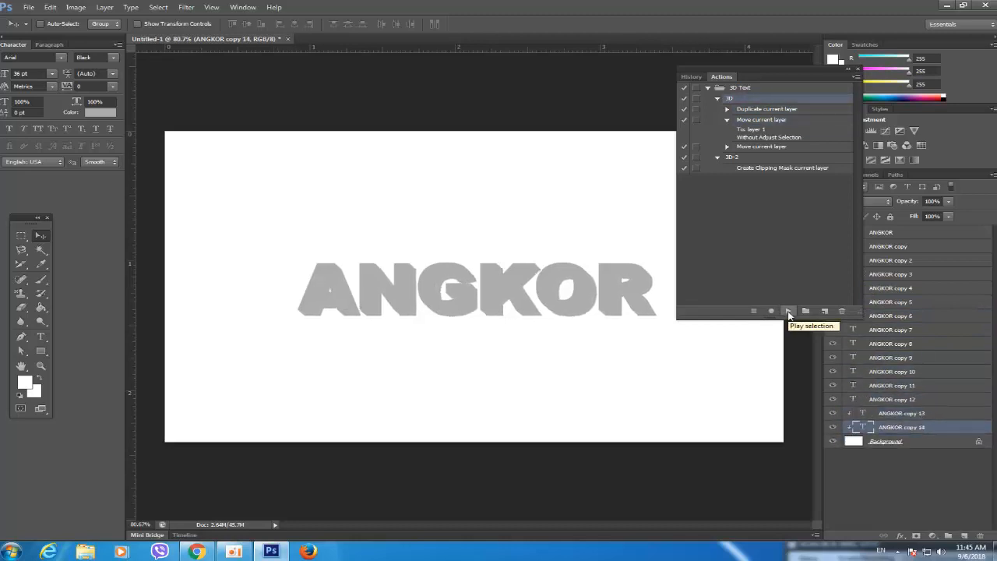
# Step: Group the layers ANGKOR copy through ANGKOR copy 14, leaving the original ANGKOR layer outside
pyautogui.moveTo(785, 75); pyautogui.dragTo(187, 197)
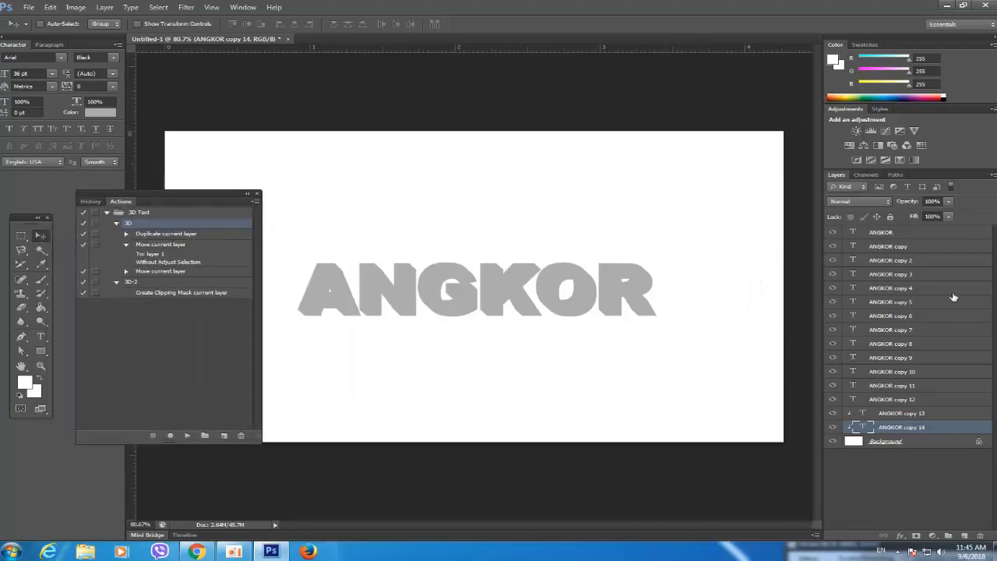
pyautogui.click(908, 247)
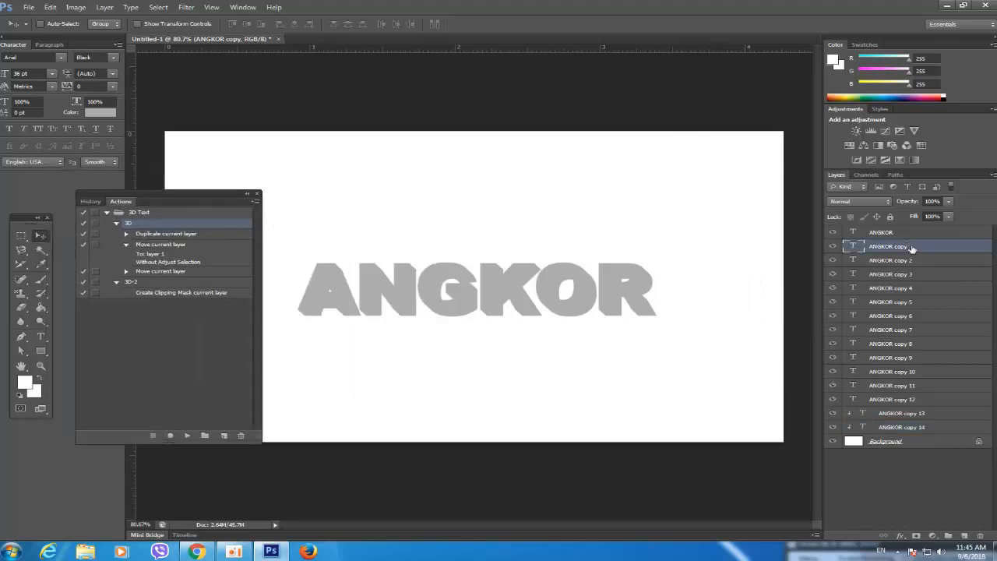
pyautogui.keyDown('shift'); pyautogui.click(931, 428); pyautogui.keyUp('shift')
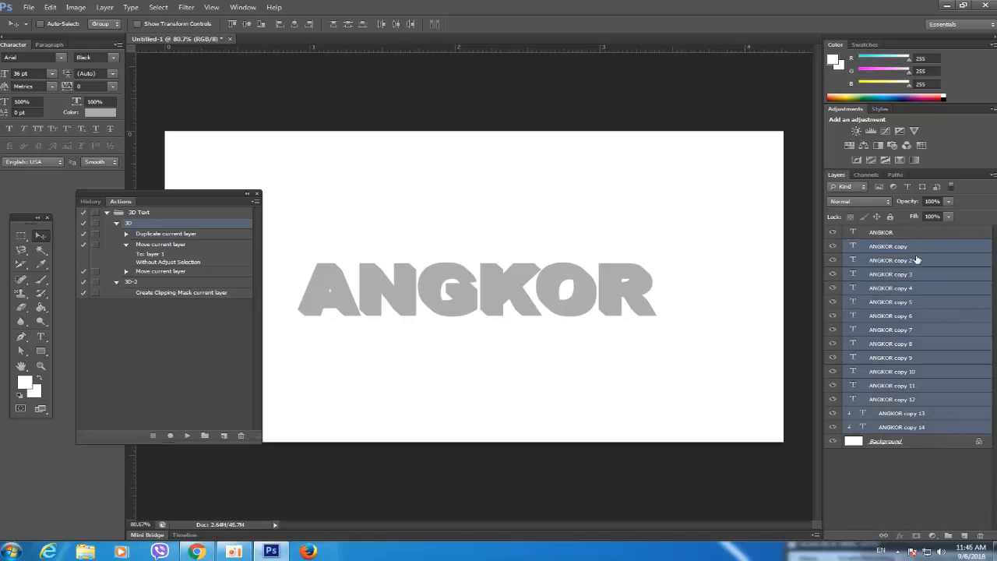
pyautogui.click(156, 9)
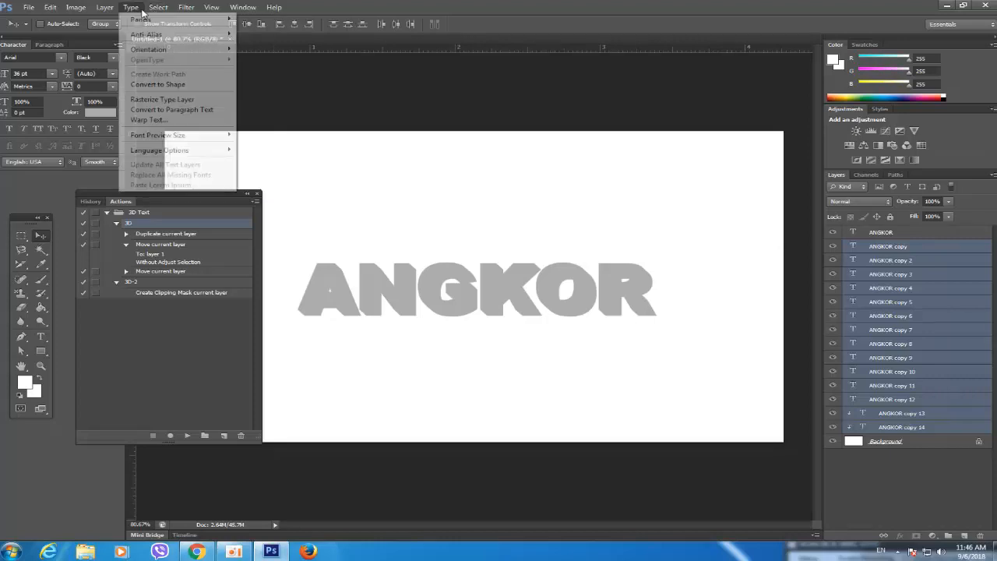
pyautogui.moveTo(110, 10)
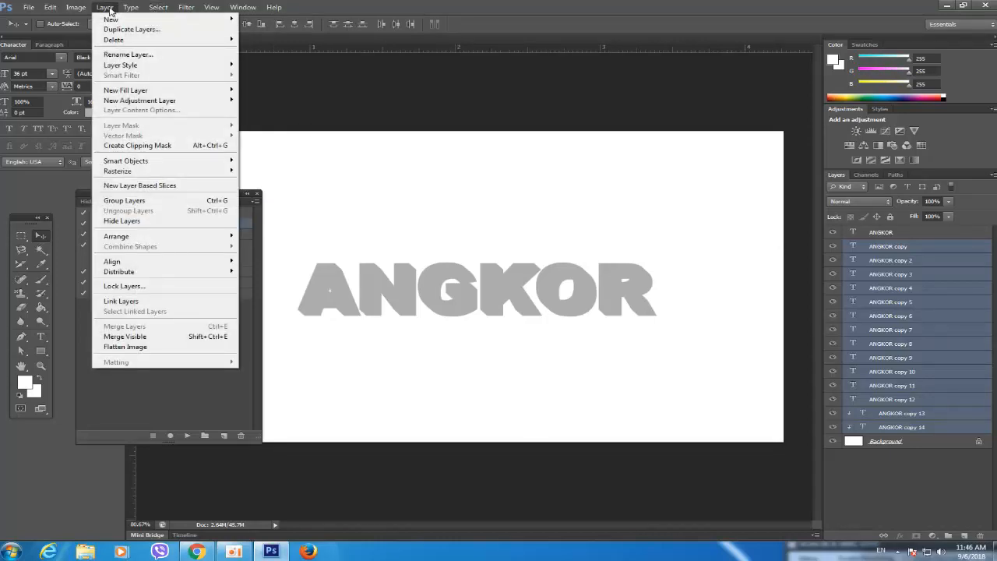
pyautogui.click(125, 200)
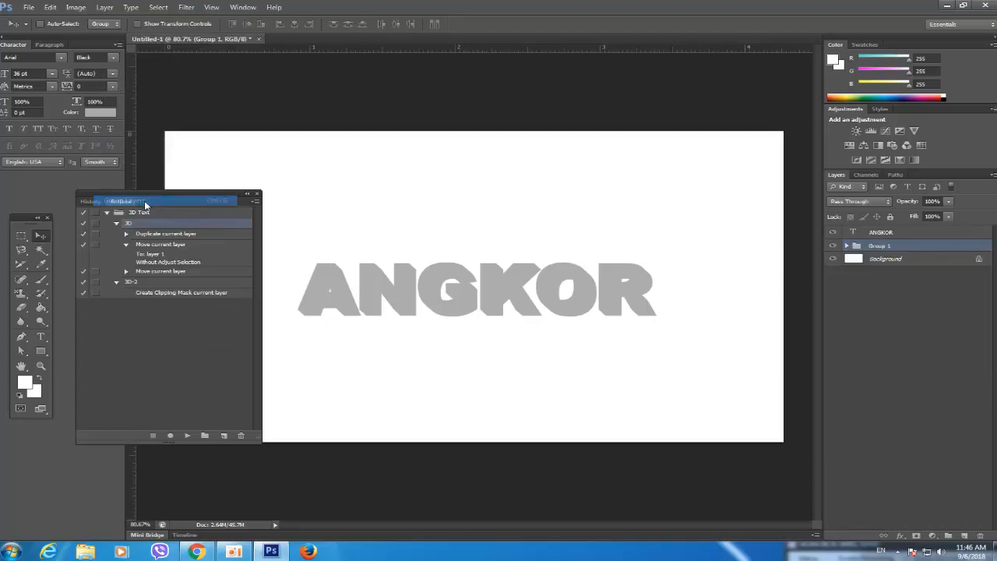
# Step: Add a Color Overlay in dark gray #4e4e4e to the ANGKOR copy layer inside Group 1
pyautogui.click(847, 245)
pyautogui.click(898, 263)
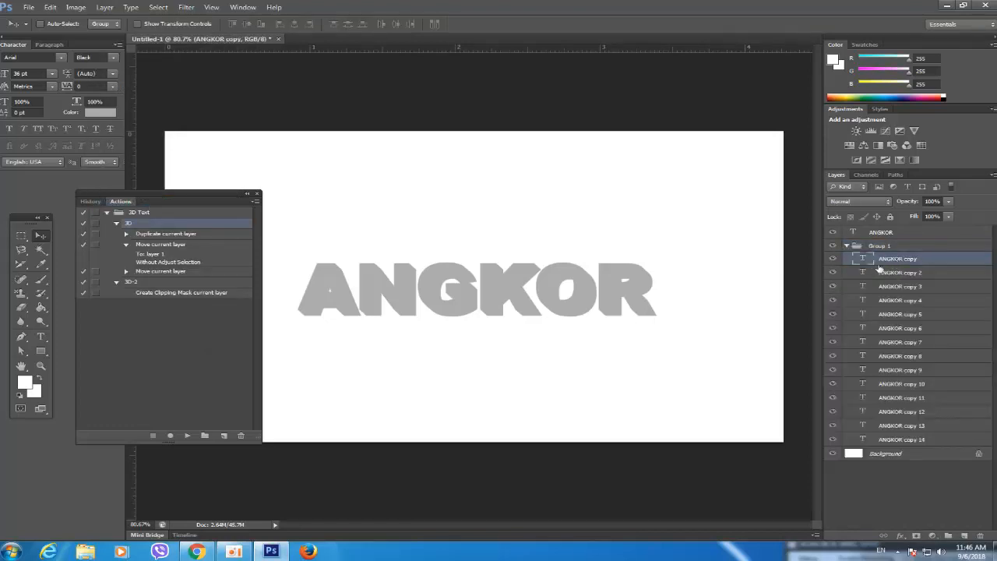
pyautogui.doubleClick(946, 262)
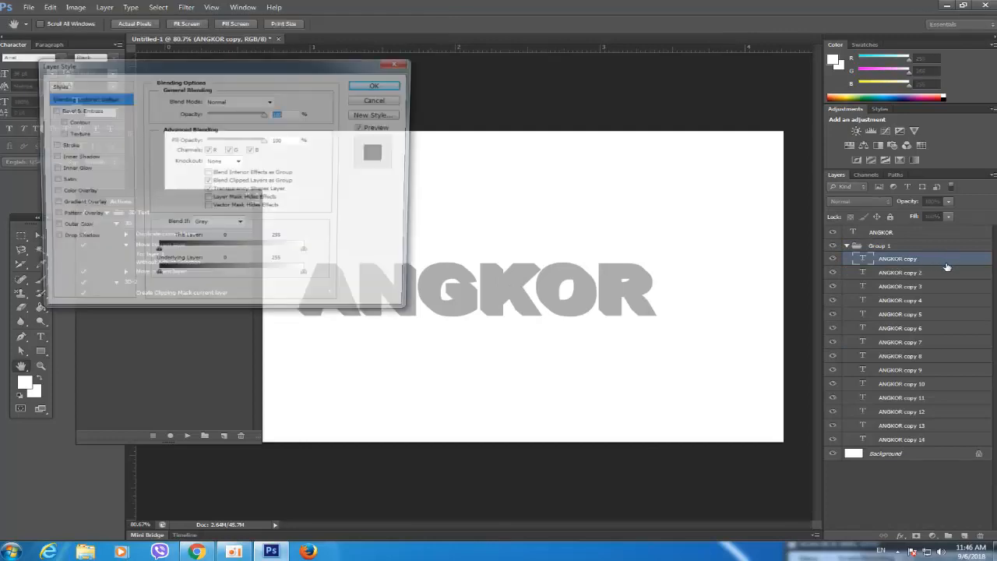
pyautogui.moveTo(132, 70); pyautogui.dragTo(685, 113)
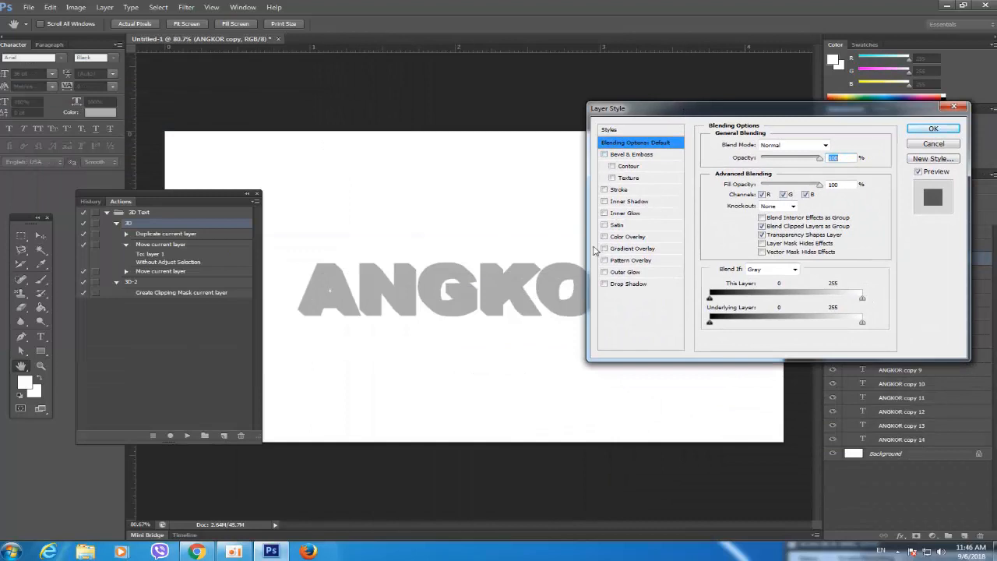
pyautogui.click(604, 237)
pyautogui.click(623, 238)
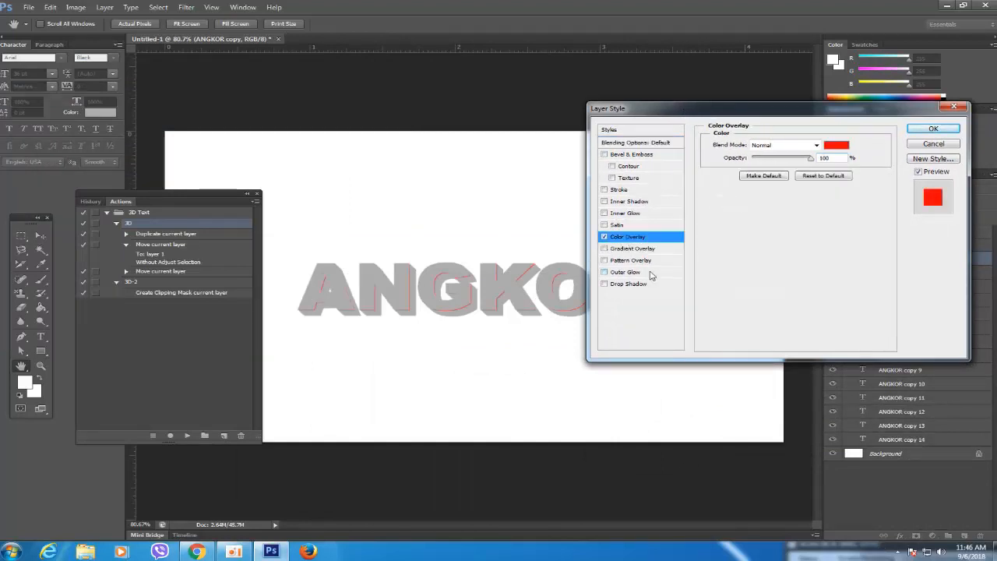
pyautogui.click(835, 145)
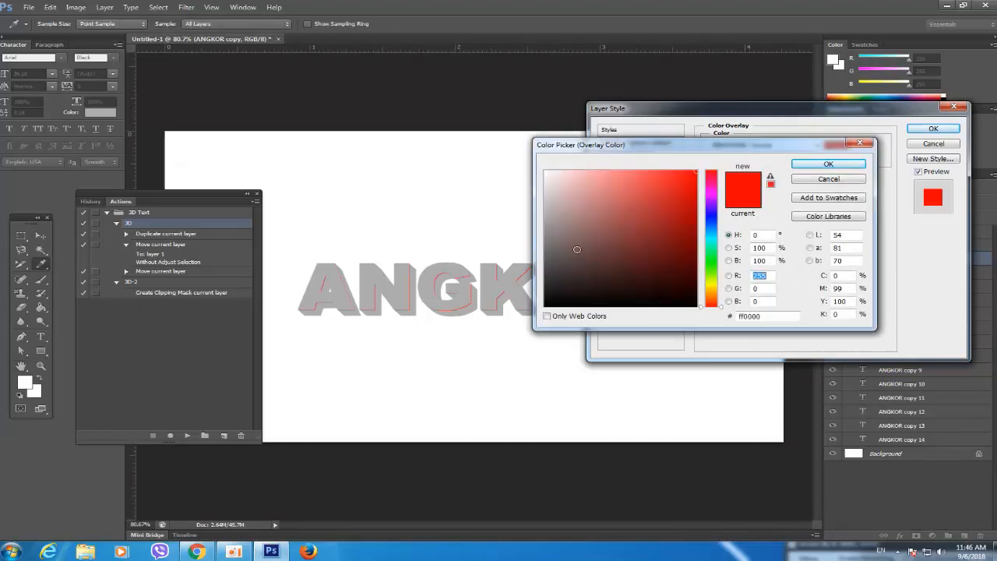
pyautogui.moveTo(556, 249); pyautogui.dragTo(546, 248)
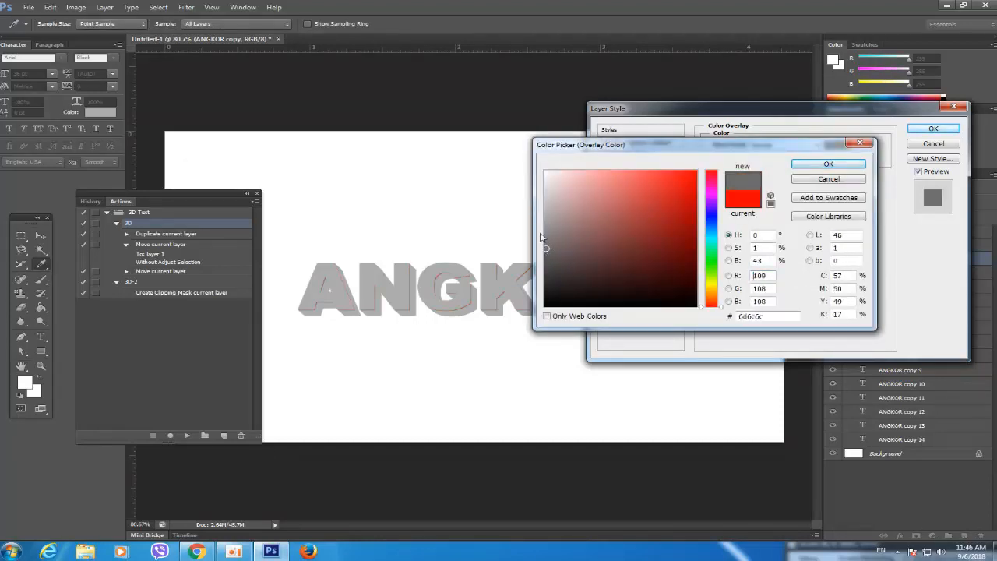
pyautogui.click(543, 264)
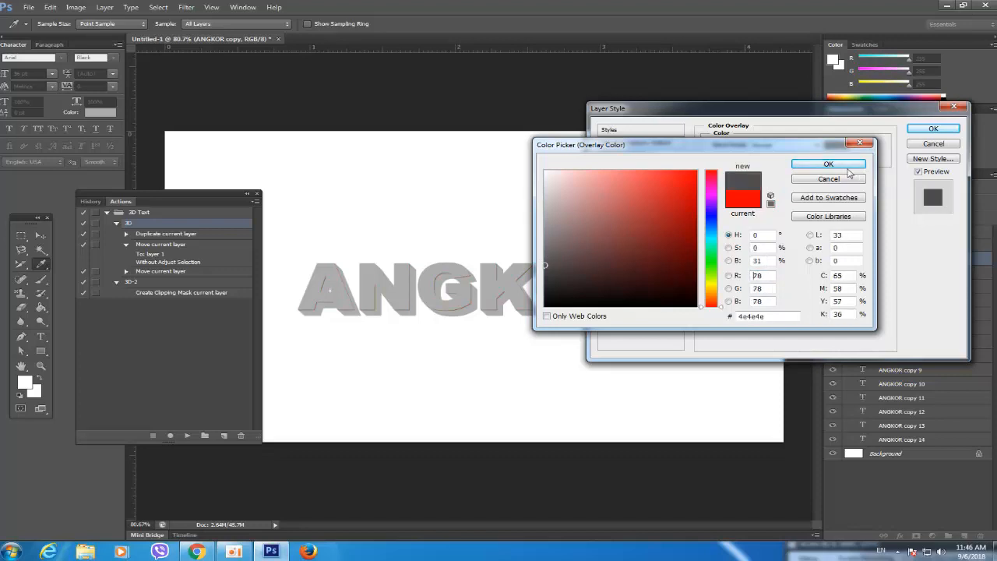
pyautogui.click(846, 166)
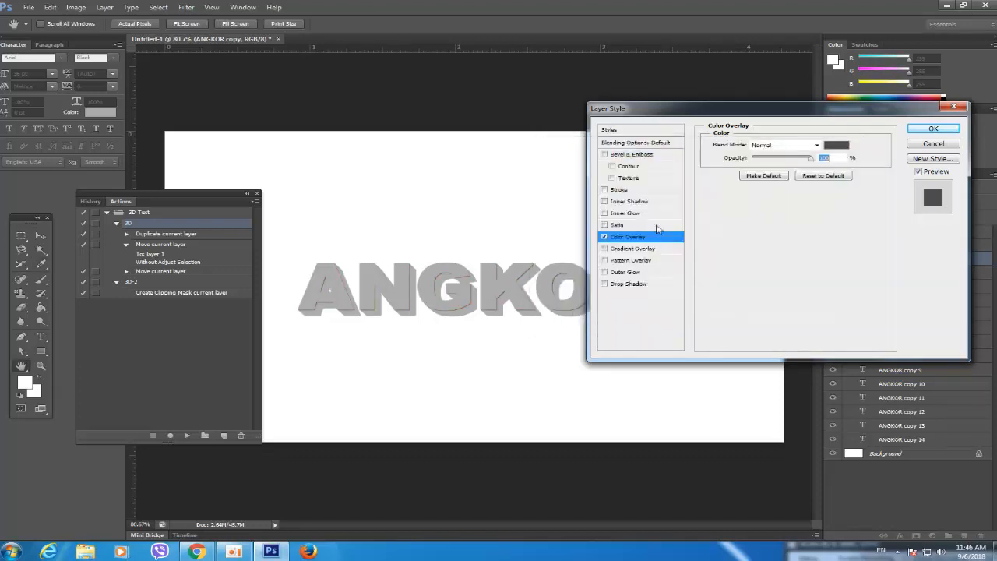
# Step: Add a Bevel & Emboss to the ANGKOR copy layer with depth 1000%, angle 90°, shadow mode Normal, and highlight and shadow opacity 100%
pyautogui.click(605, 155)
pyautogui.click(647, 156)
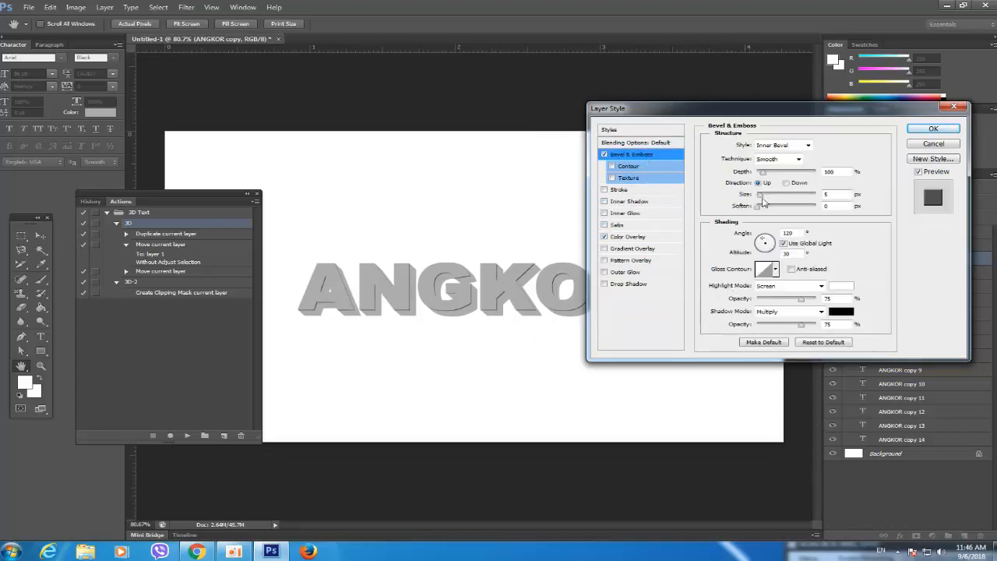
pyautogui.moveTo(764, 172); pyautogui.dragTo(855, 177)
pyautogui.moveTo(796, 231); pyautogui.dragTo(754, 225)
pyautogui.write('90')
pyautogui.click(821, 312)
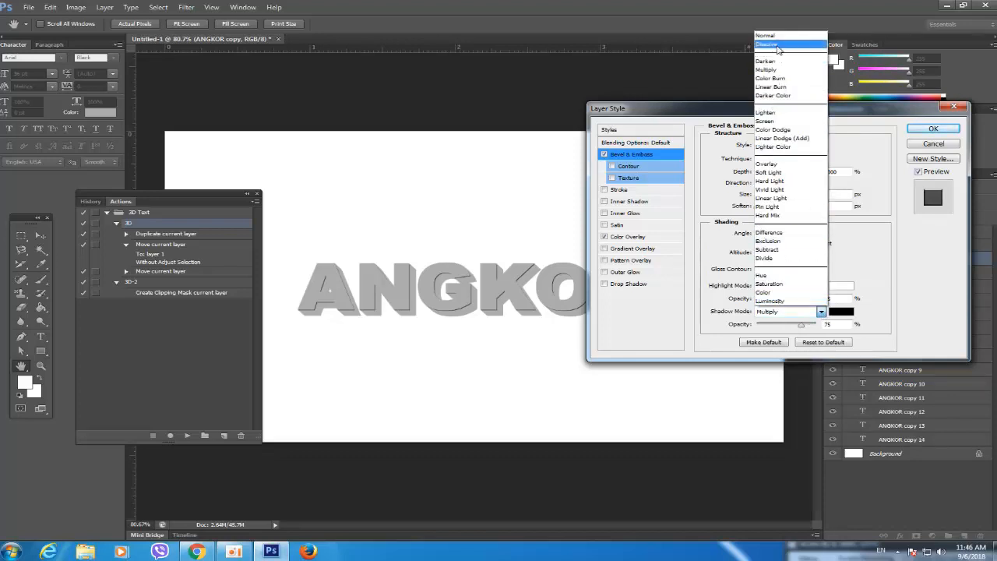
pyautogui.click(765, 36)
pyautogui.moveTo(799, 302); pyautogui.dragTo(856, 387)
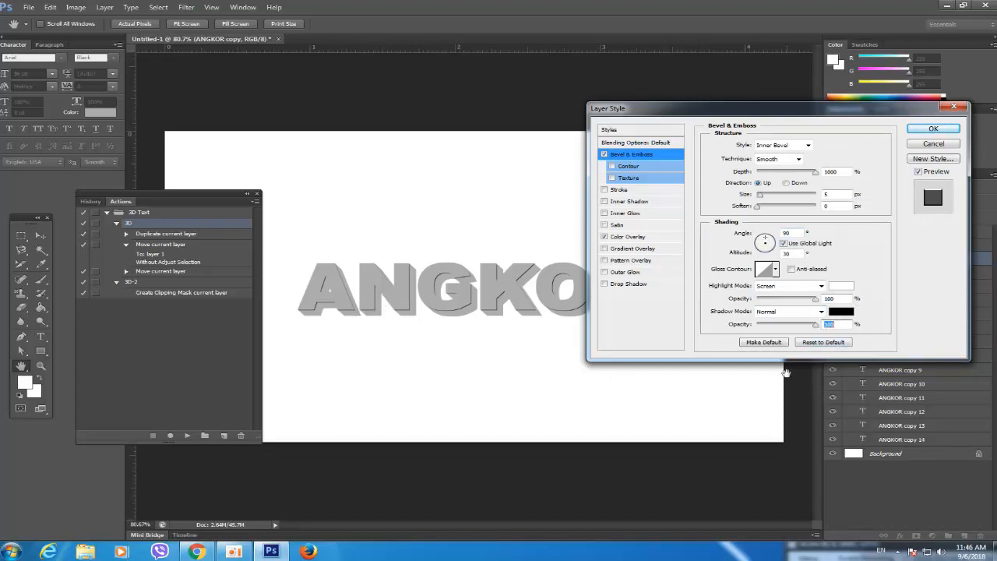
# Step: Set the Bevel & Emboss shadow color to dark gray #4d4949 and apply the layer style
pyautogui.click(841, 312)
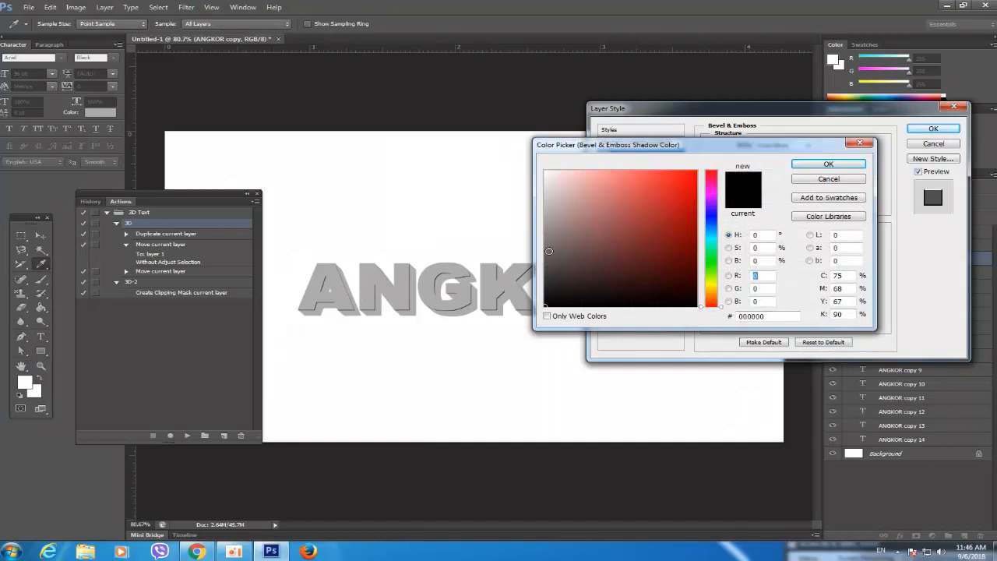
pyautogui.click(548, 253)
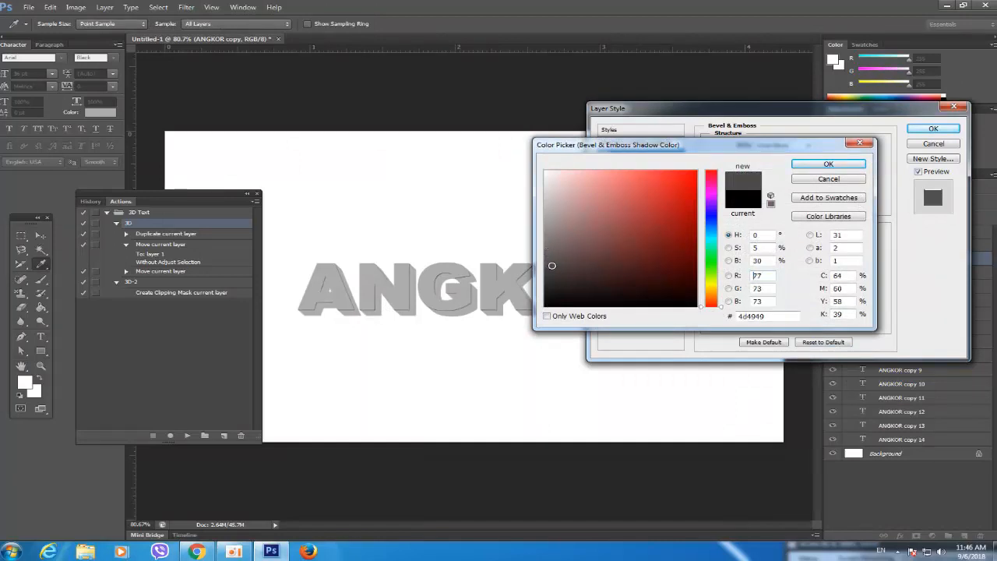
pyautogui.click(828, 163)
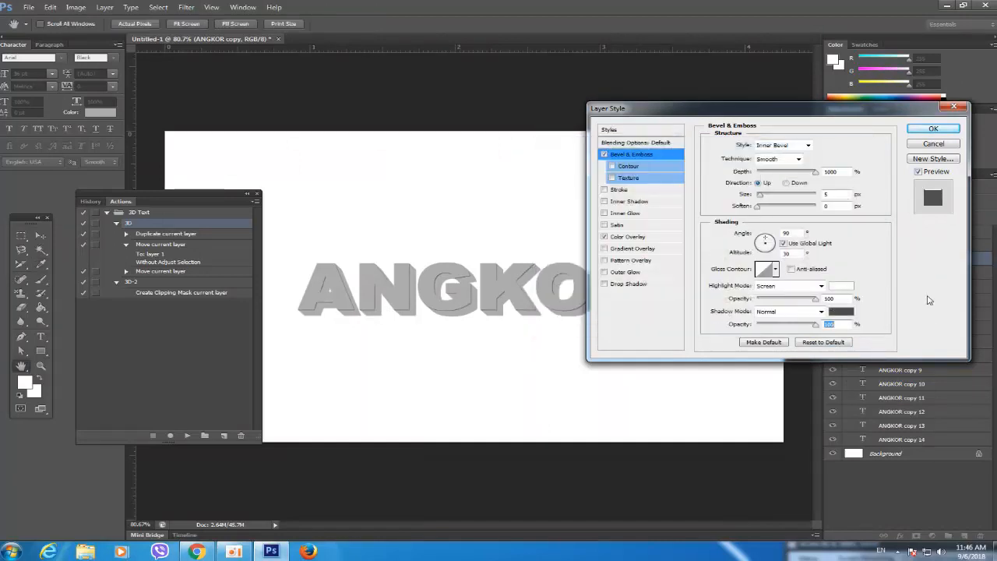
pyautogui.click(931, 130)
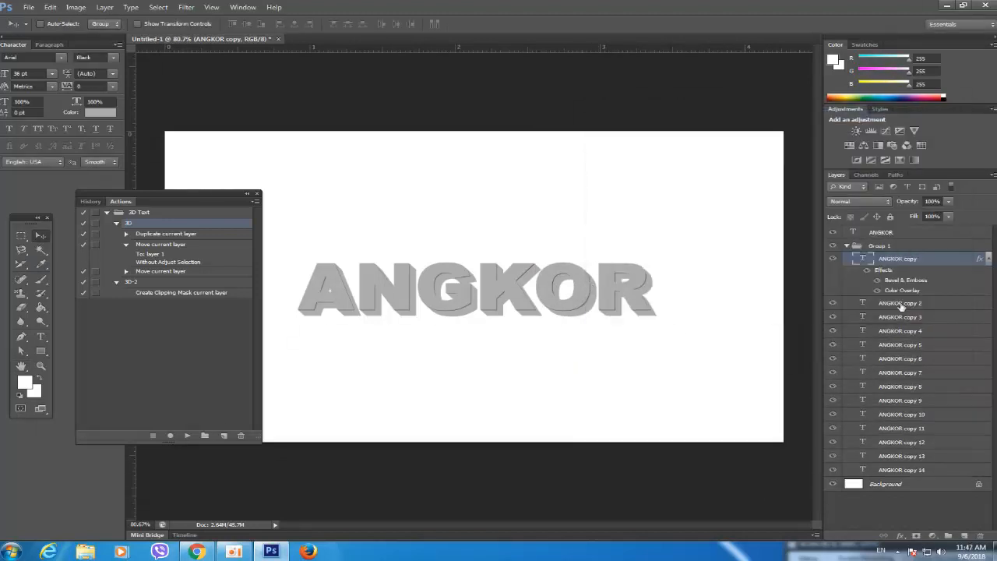
# Step: Copy the ANGKOR copy layer style and paste it onto layers ANGKOR copy 2 through ANGKOR copy 14
pyautogui.rightClick(965, 263)
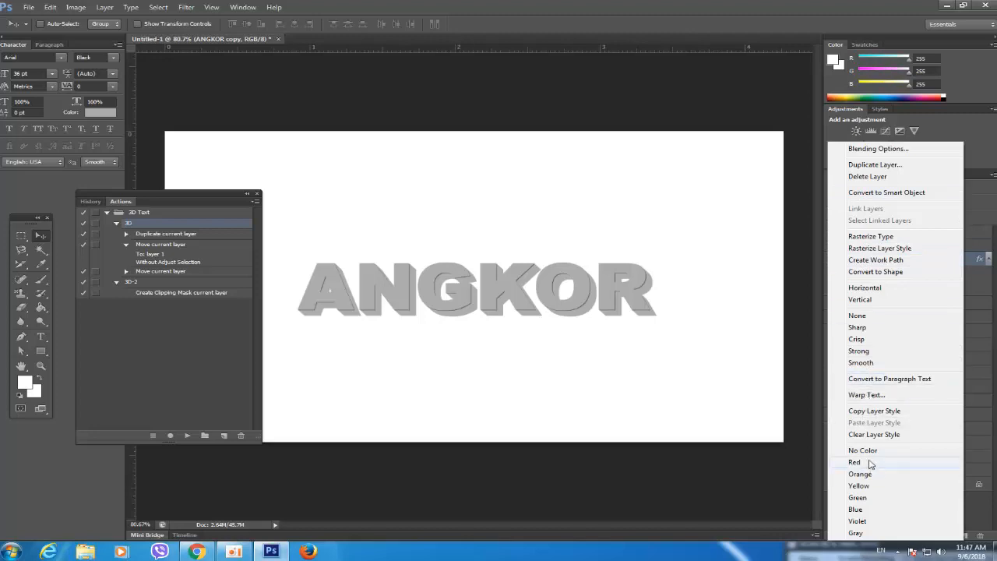
pyautogui.click(870, 413)
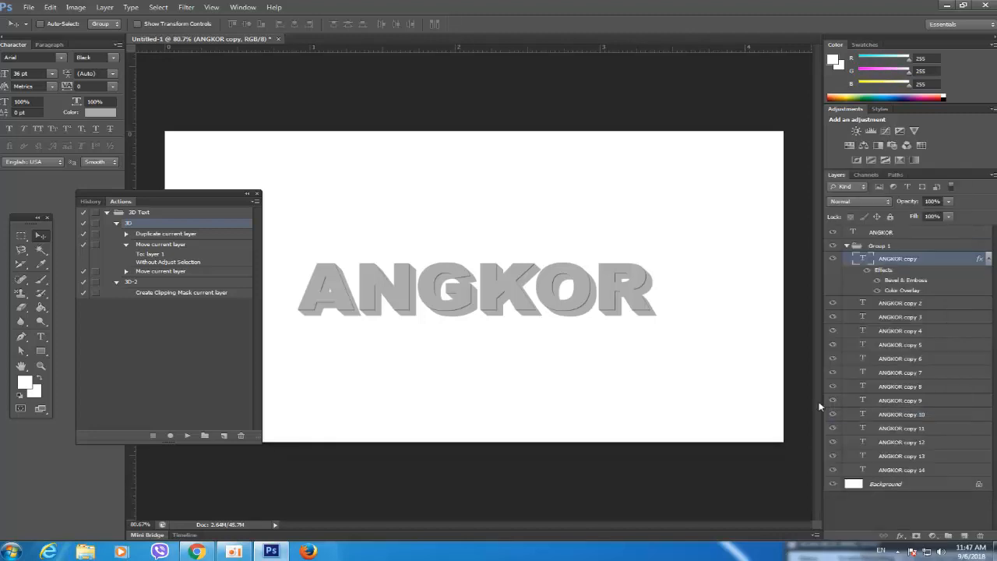
pyautogui.click(946, 305)
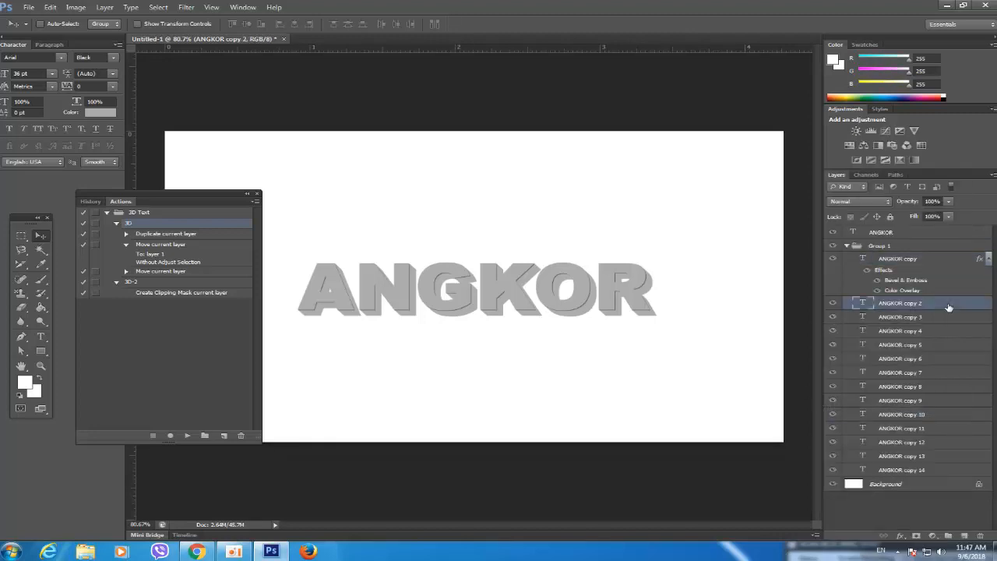
pyautogui.keyDown('shift'); pyautogui.click(928, 471); pyautogui.keyUp('shift')
pyautogui.rightClick(938, 468)
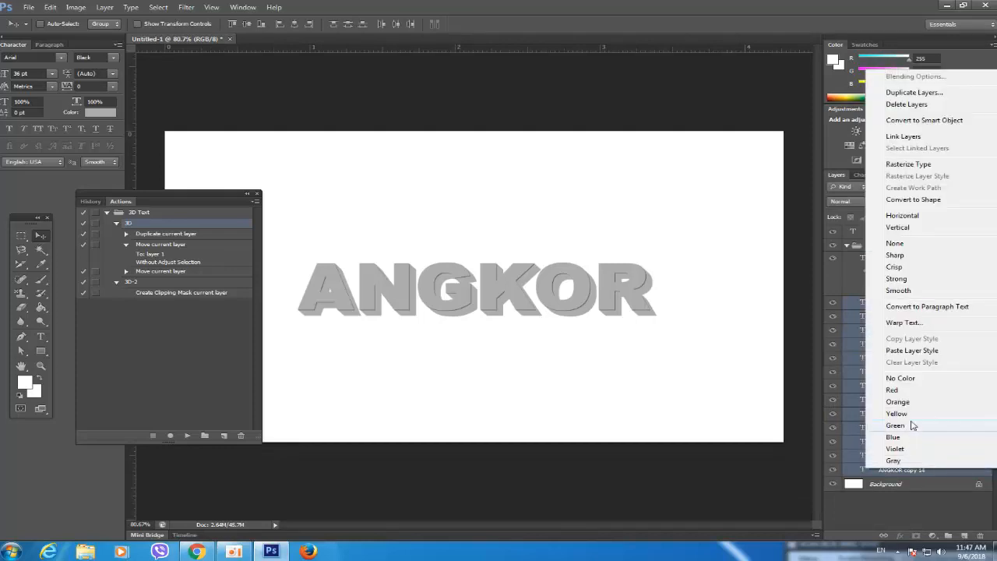
pyautogui.click(911, 350)
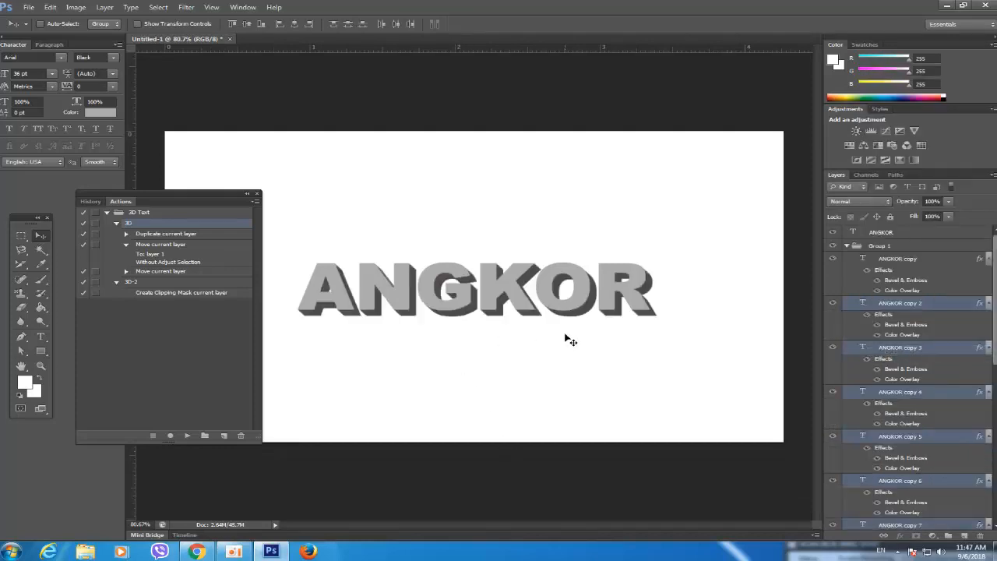
# Step: Inspect the shaded extrusion up close, and undo pasting the layer style onto the lower copies
pyautogui.scroll(2, 547, 285)
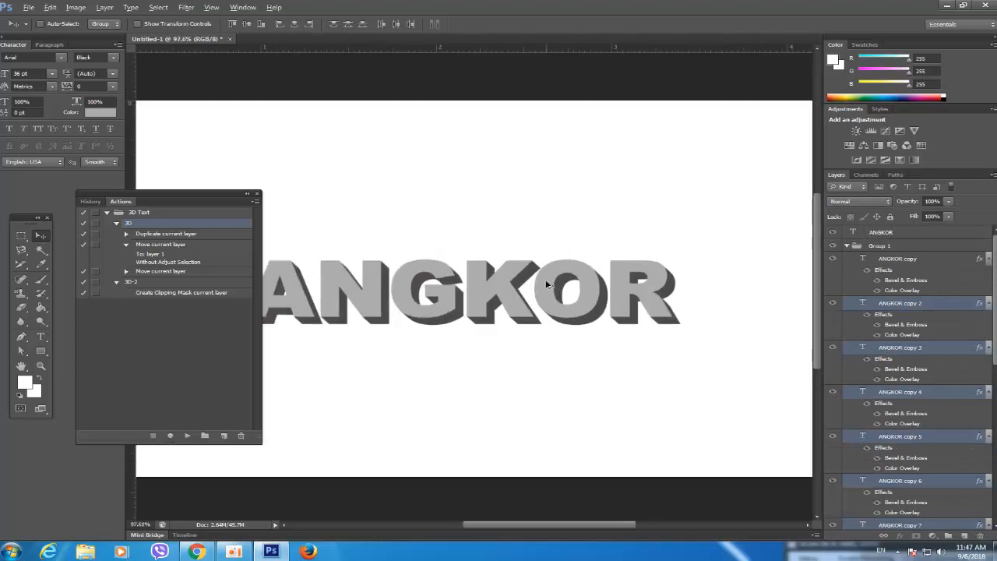
pyautogui.scroll(2, 662, 304)
pyautogui.scroll(-3, 704, 319)
pyautogui.press('alt')
pyautogui.hotkey('ctrl', 'z')
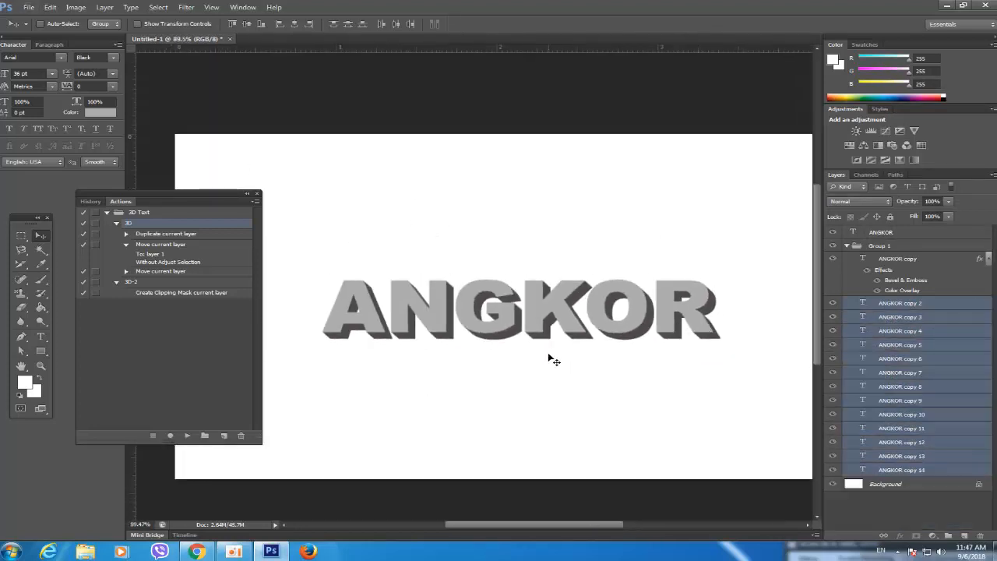
# Step: Darken the Bevel & Emboss shadow color of the ANGKOR copy layer to #262525, keeping depth at 1000% and shadow opacity at 100%
pyautogui.click(963, 261)
pyautogui.doubleClick(963, 260)
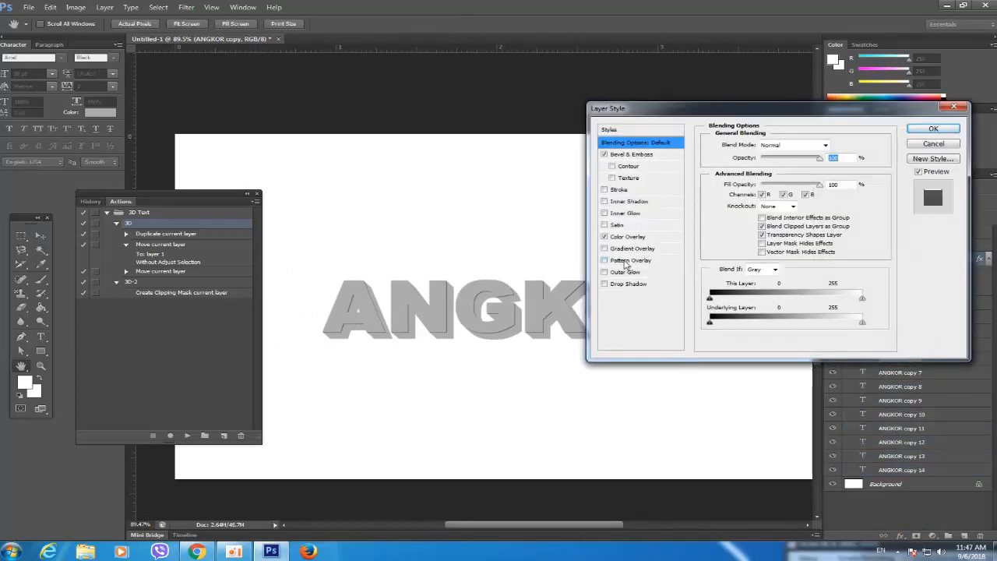
pyautogui.click(659, 156)
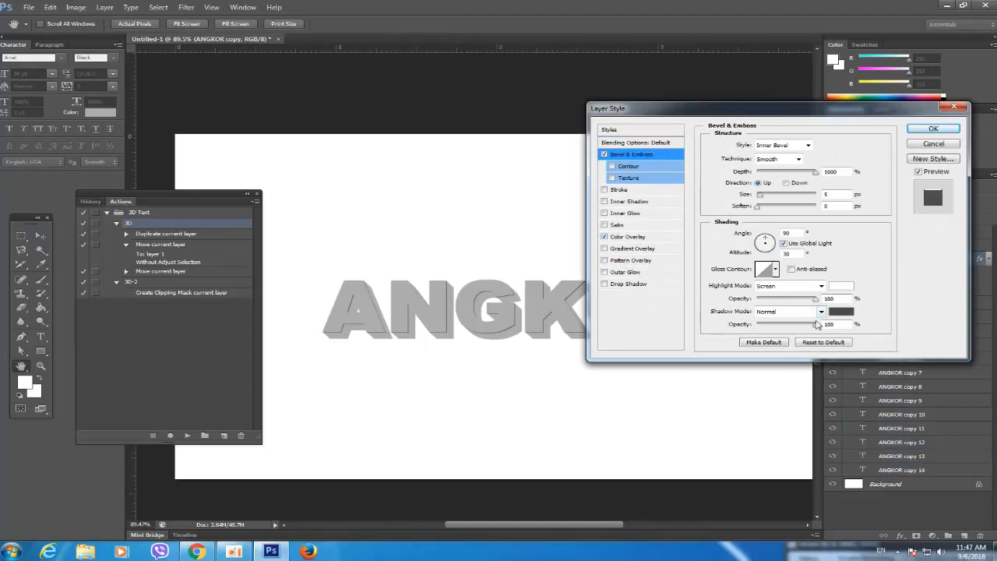
pyautogui.click(840, 312)
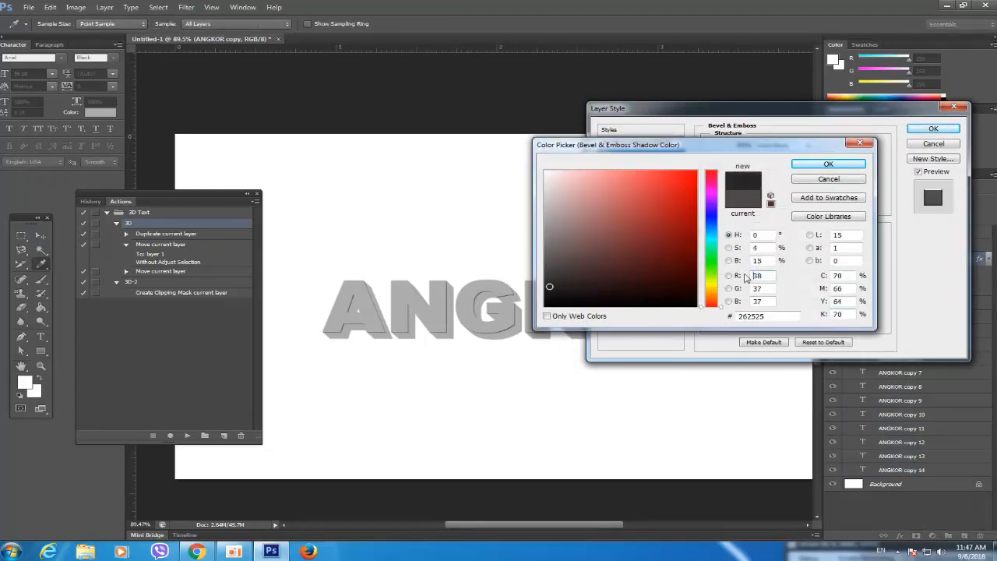
pyautogui.click(828, 165)
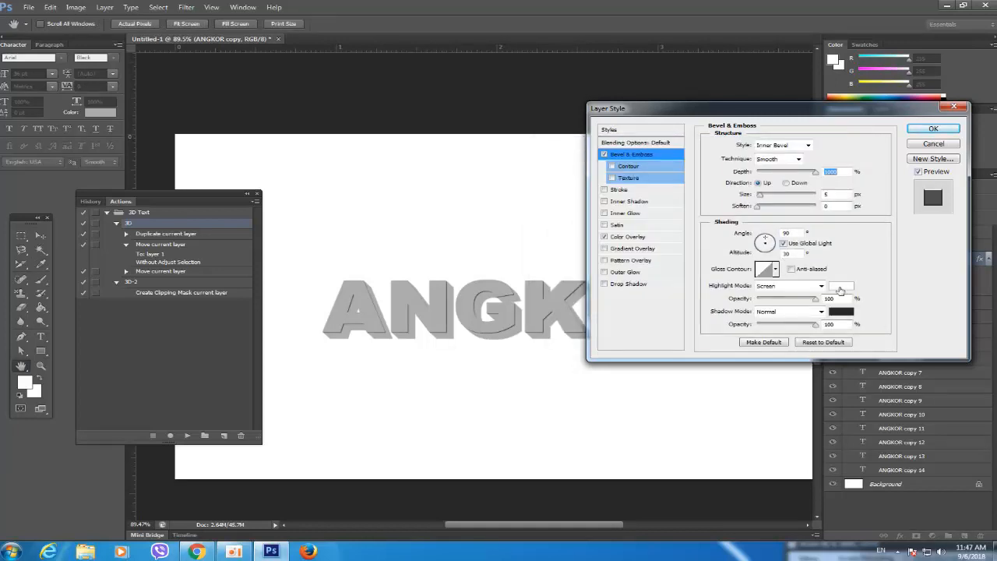
pyautogui.moveTo(816, 324)
pyautogui.mouseDown()
pyautogui.moveTo(793, 330)
pyautogui.moveTo(820, 317)
pyautogui.moveTo(774, 302)
pyautogui.moveTo(818, 307)
pyautogui.mouseUp()
pyautogui.moveTo(815, 173); pyautogui.dragTo(788, 179)
pyautogui.click(794, 253)
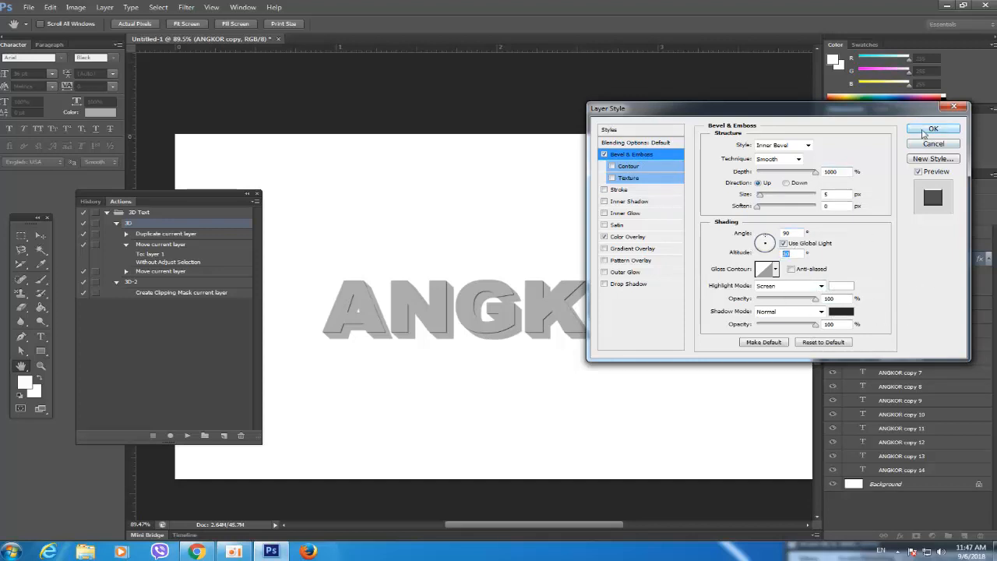
pyautogui.click(933, 130)
# Step: Copy the revised ANGKOR copy layer style onto ANGKOR copy 2 through ANGKOR copy 14 and check the extruded edges
pyautogui.rightClick(957, 265)
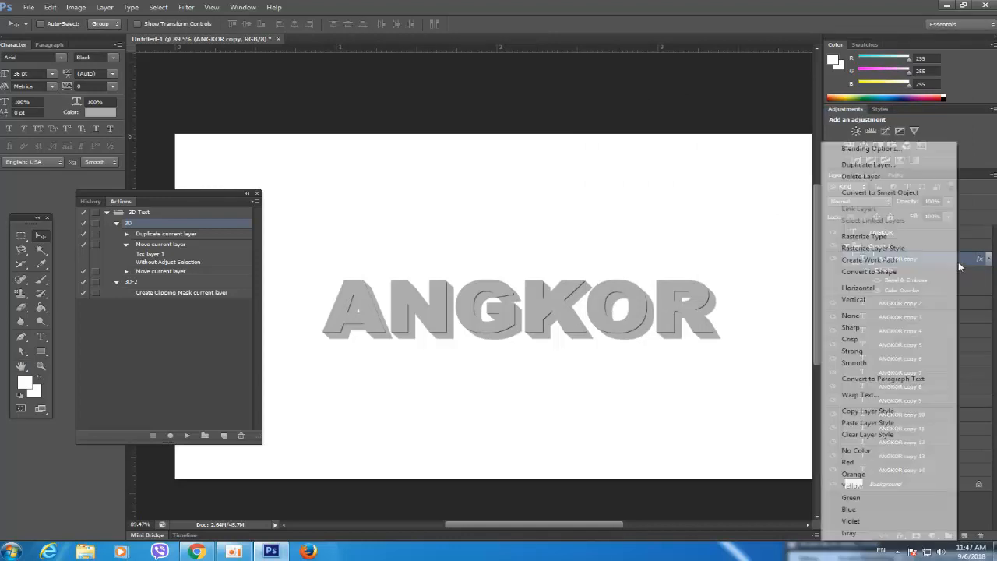
pyautogui.click(871, 413)
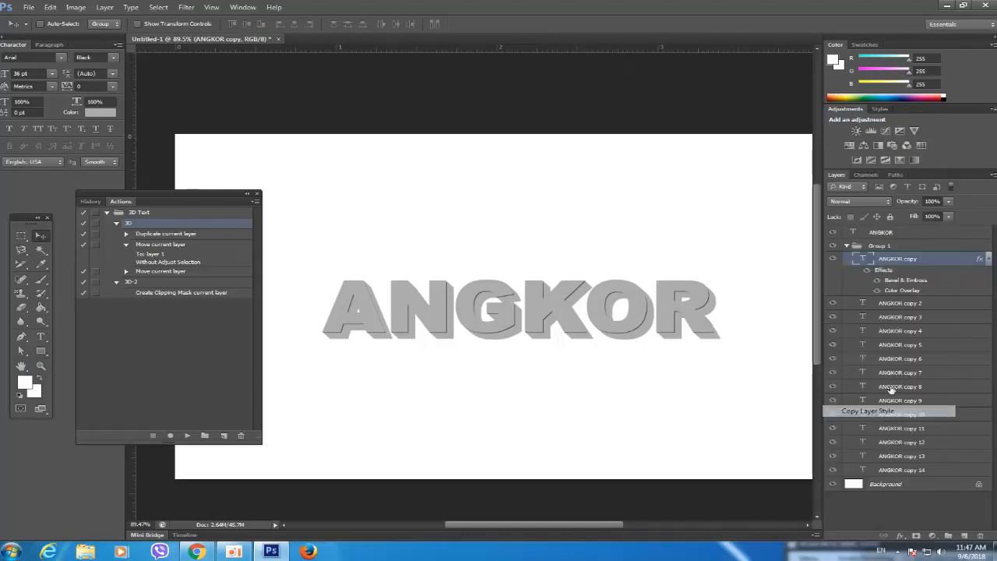
pyautogui.click(952, 303)
pyautogui.keyDown('shift'); pyautogui.click(939, 471); pyautogui.keyUp('shift')
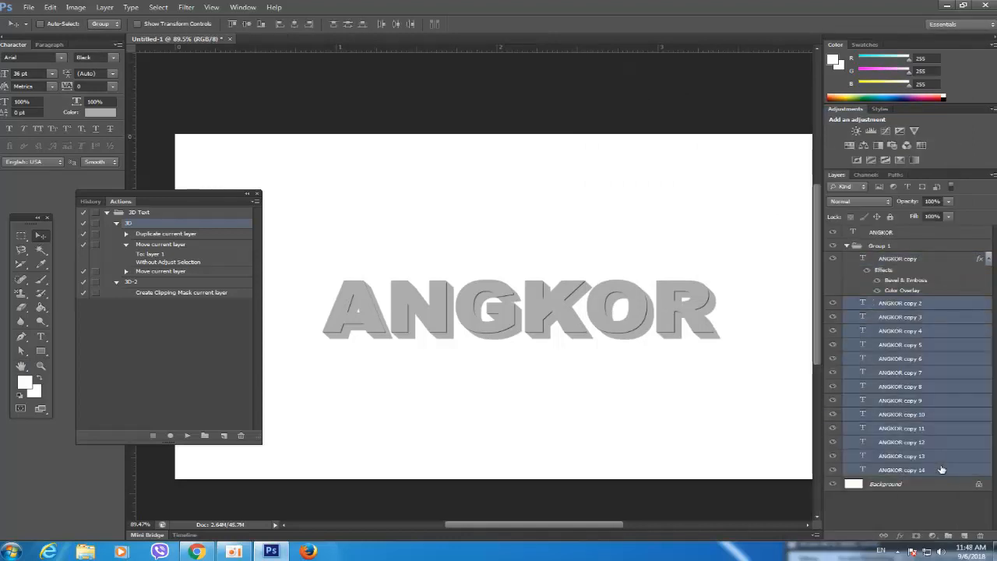
pyautogui.rightClick(939, 471)
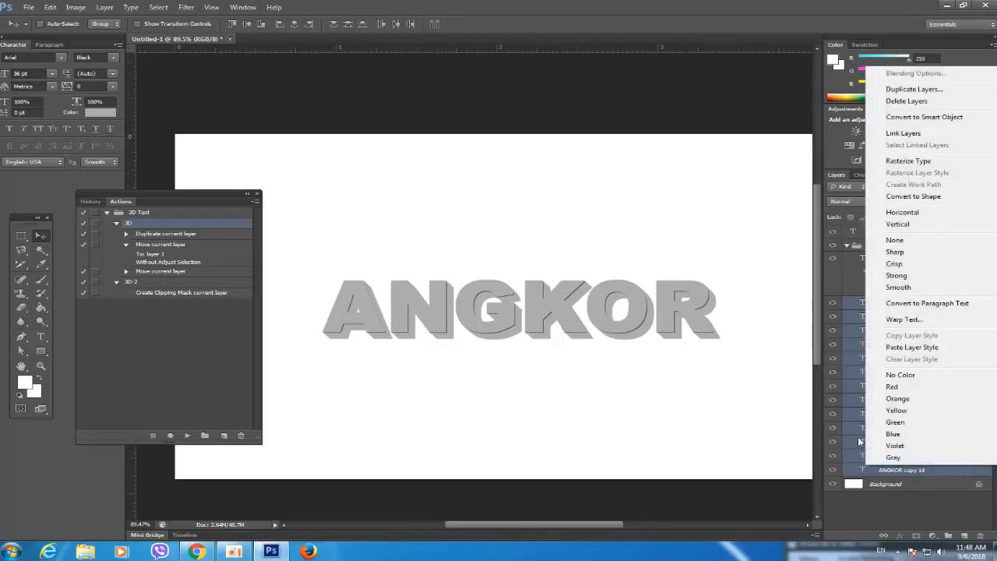
pyautogui.click(900, 348)
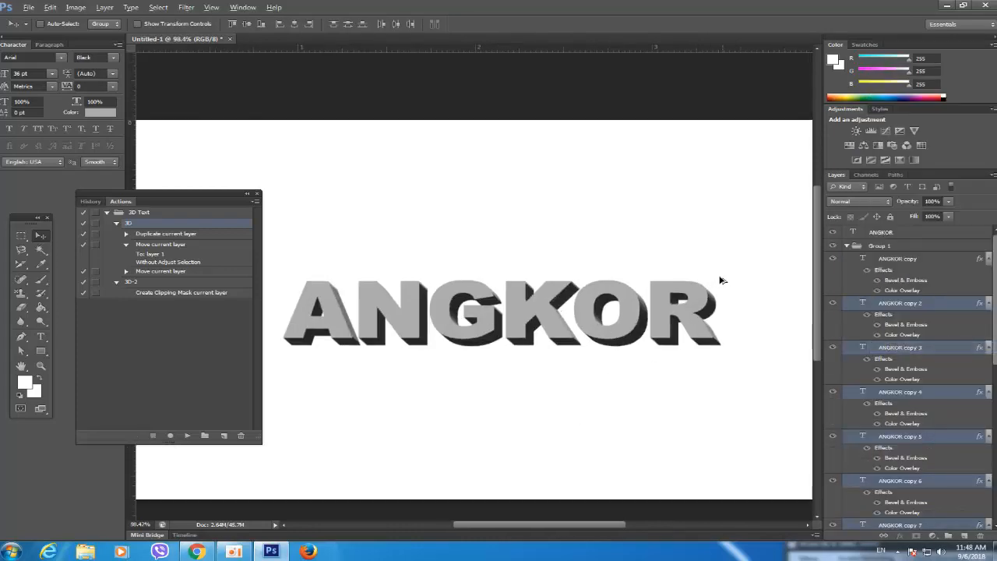
pyautogui.scroll(3, 716, 311)
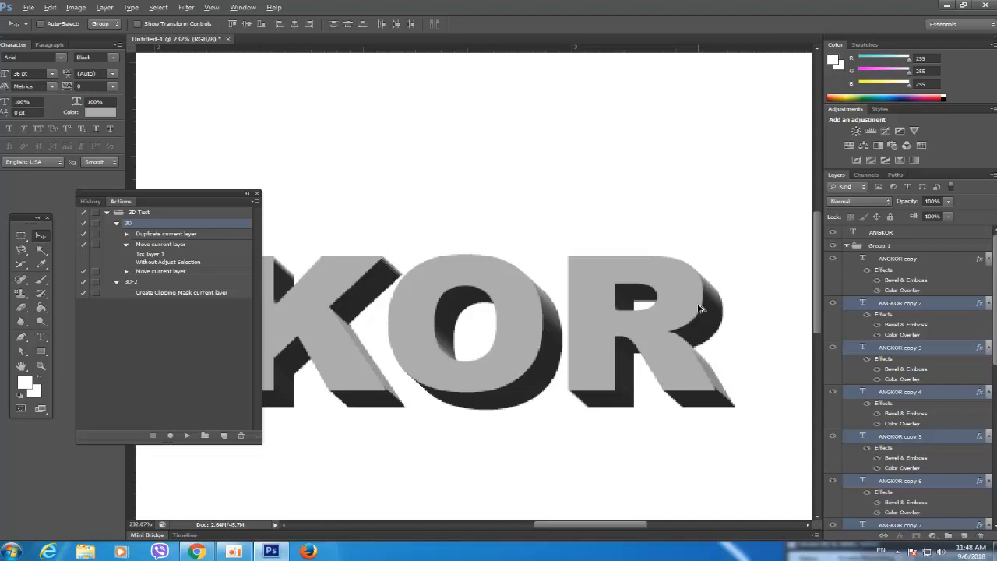
pyautogui.scroll(-4, 576, 314)
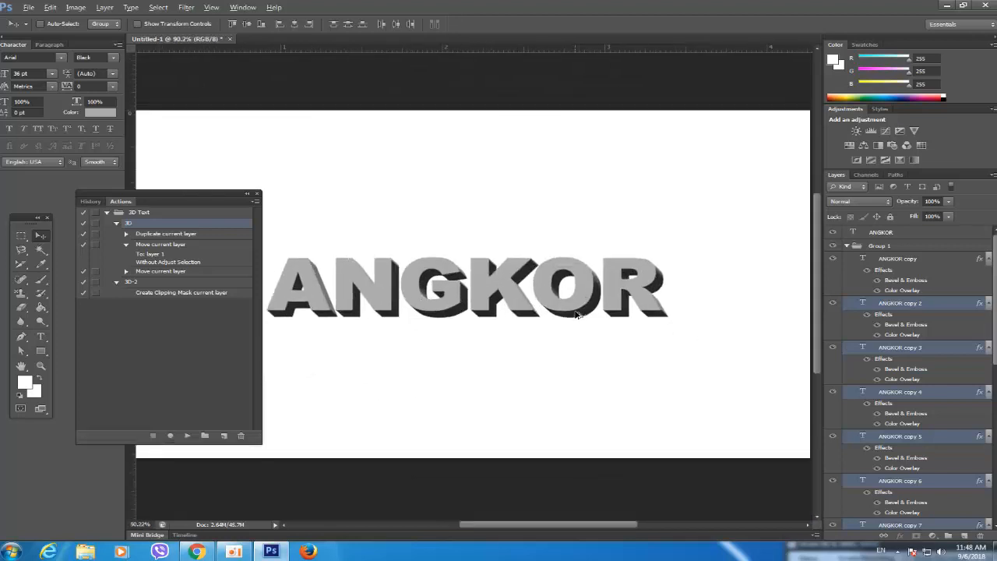
pyautogui.scroll(3, 577, 314)
pyautogui.scroll(-4, 578, 311)
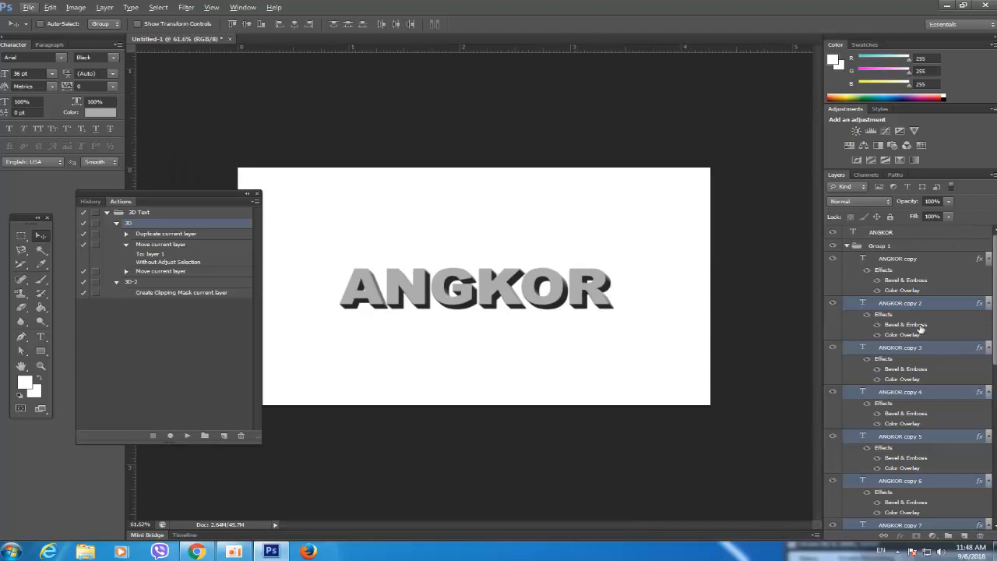
# Step: Collapse Group 1, then duplicate the original ANGKOR text layer as "ANGKOR line" and convert the duplicate to a shape
pyautogui.click(846, 246)
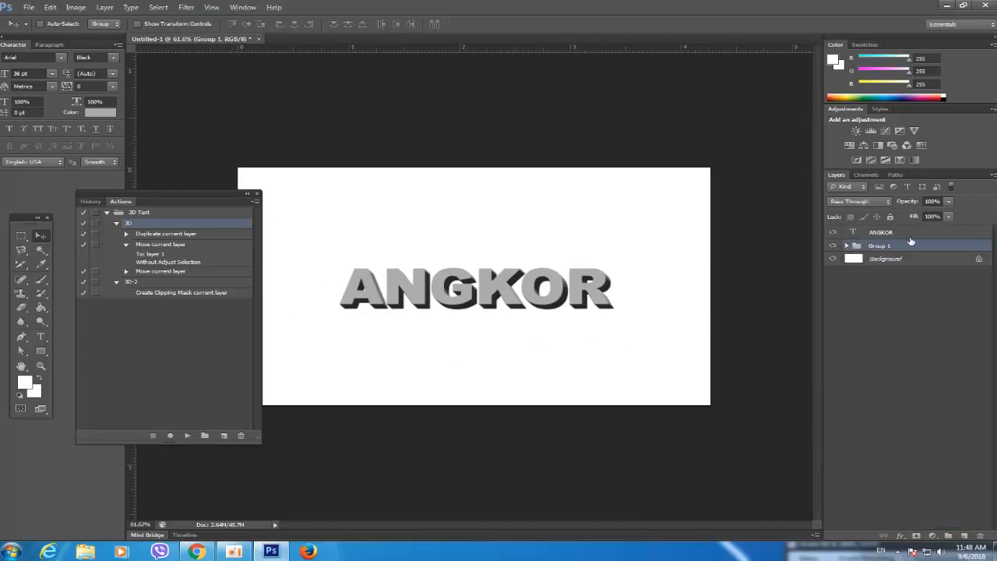
pyautogui.click(911, 235)
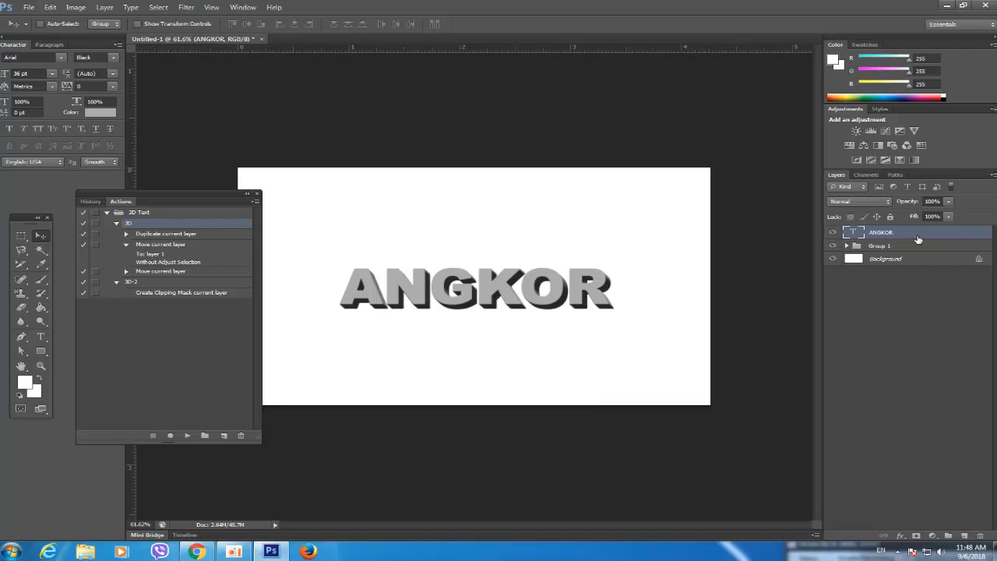
pyautogui.rightClick(917, 239)
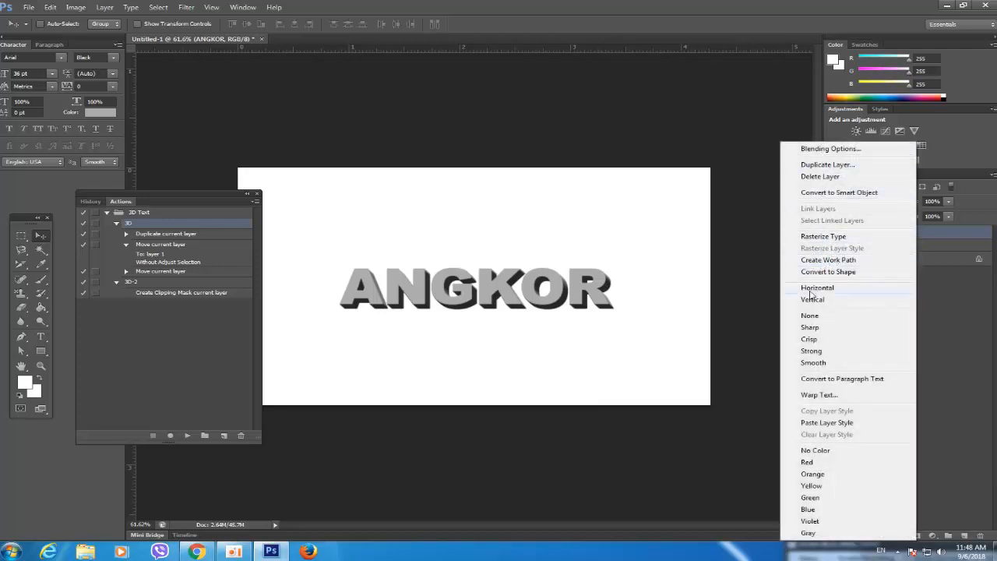
pyautogui.click(828, 164)
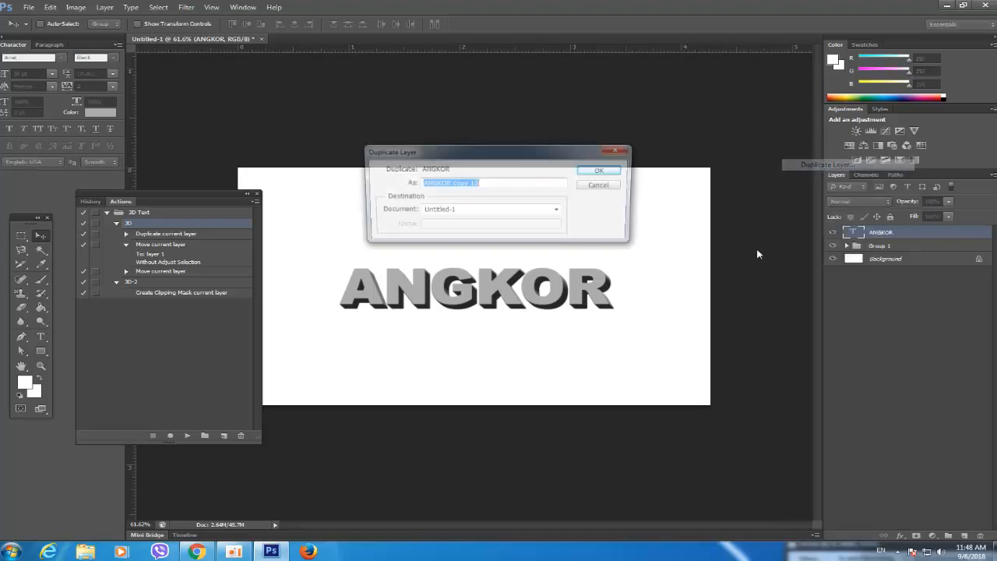
pyautogui.moveTo(451, 185); pyautogui.dragTo(532, 180)
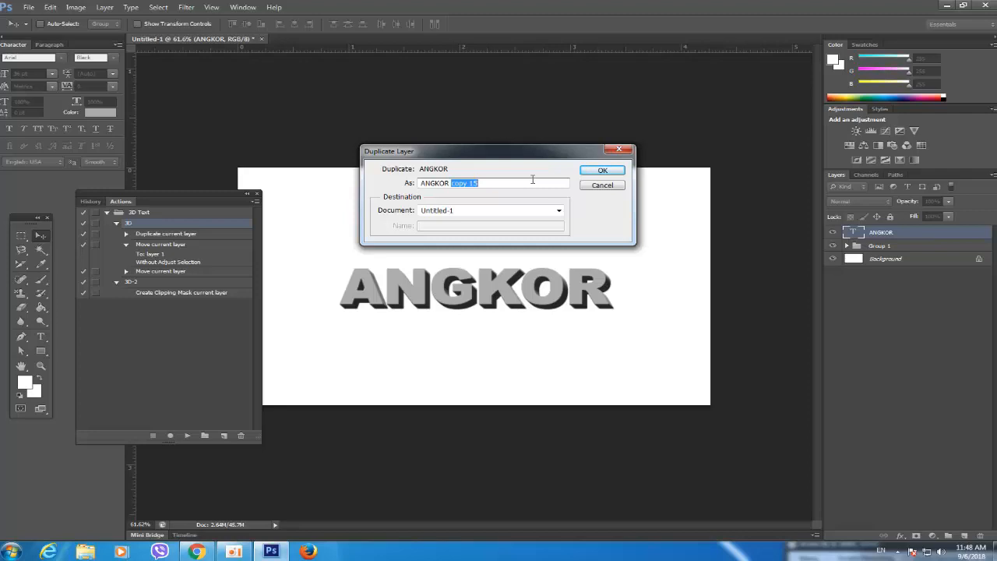
pyautogui.write('l')
pyautogui.press('Return')
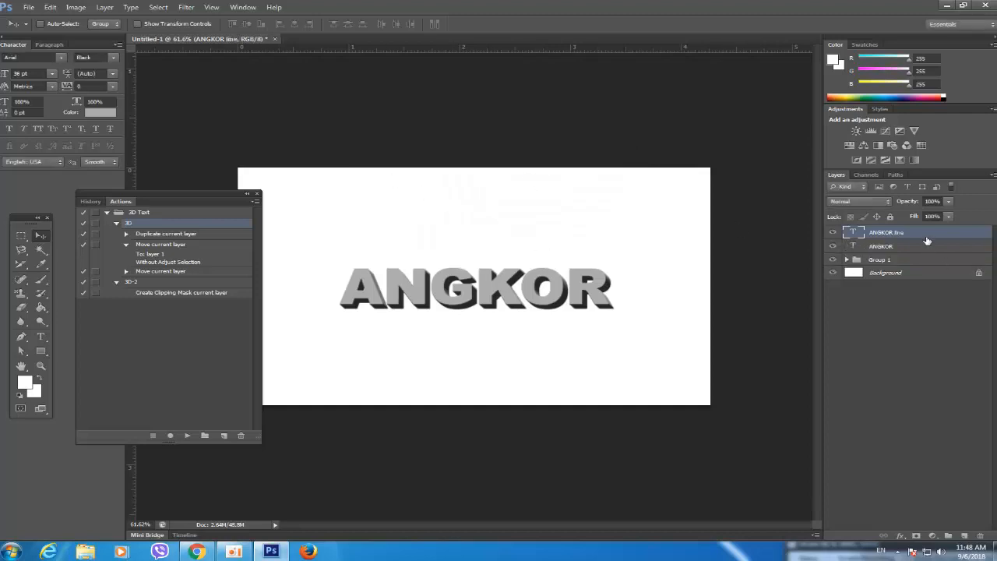
pyautogui.rightClick(886, 239)
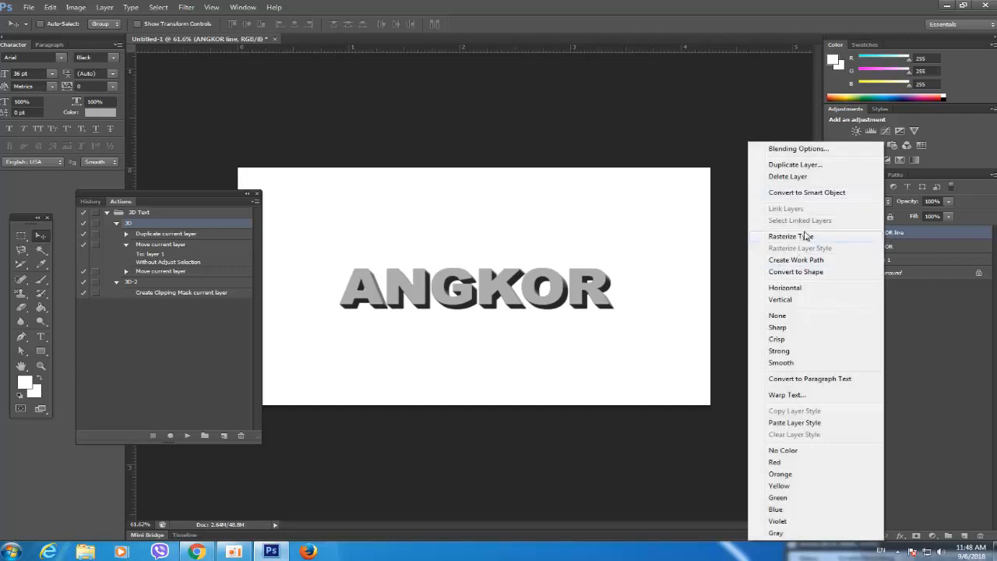
pyautogui.click(800, 272)
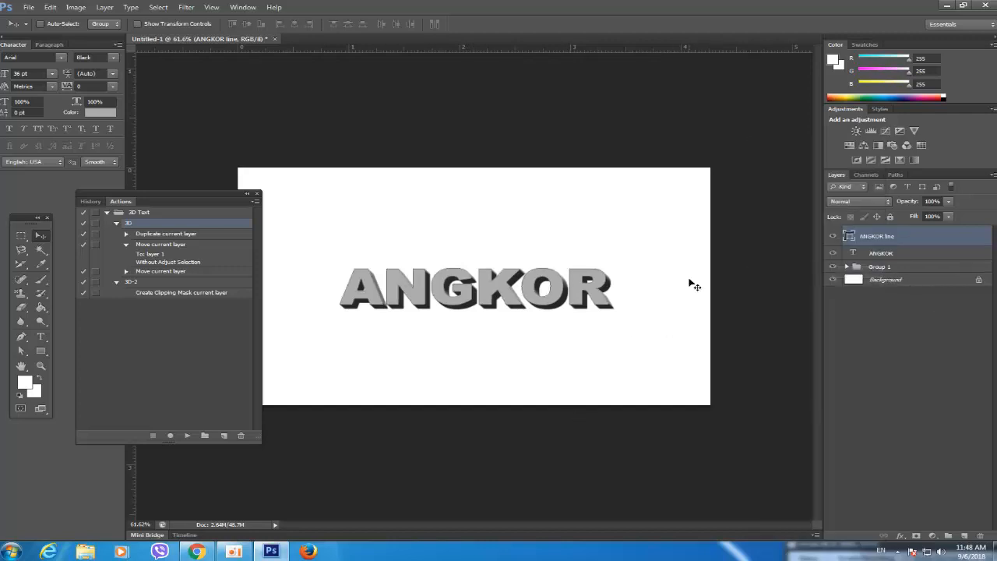
# Step: Give the ANGKOR line shape a black stroke, trying widths of 5 pt and 3 pt, and set it to 2 pt
pyautogui.click(21, 351)
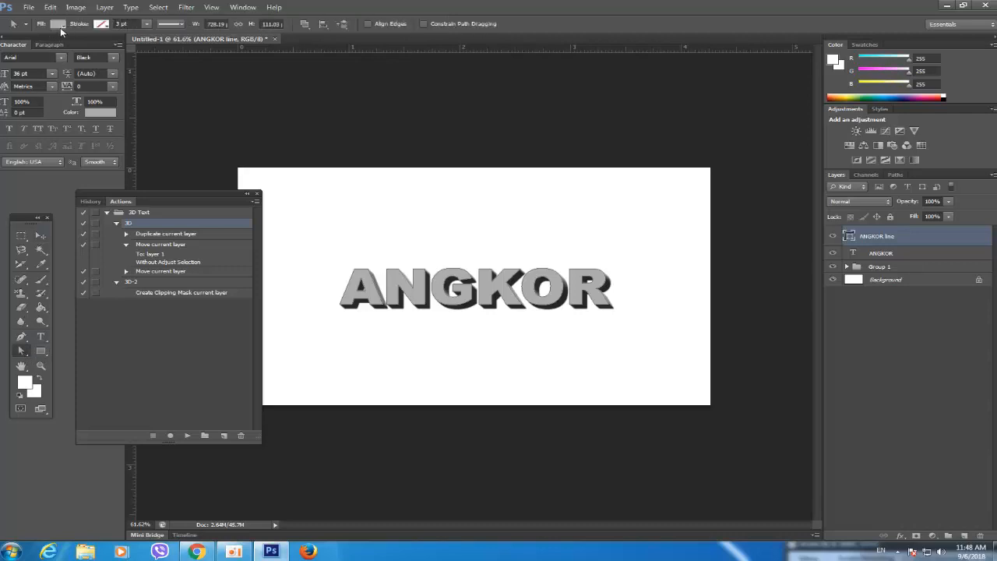
pyautogui.click(122, 25)
pyautogui.write('5')
pyautogui.press('Return')
pyautogui.click(128, 25)
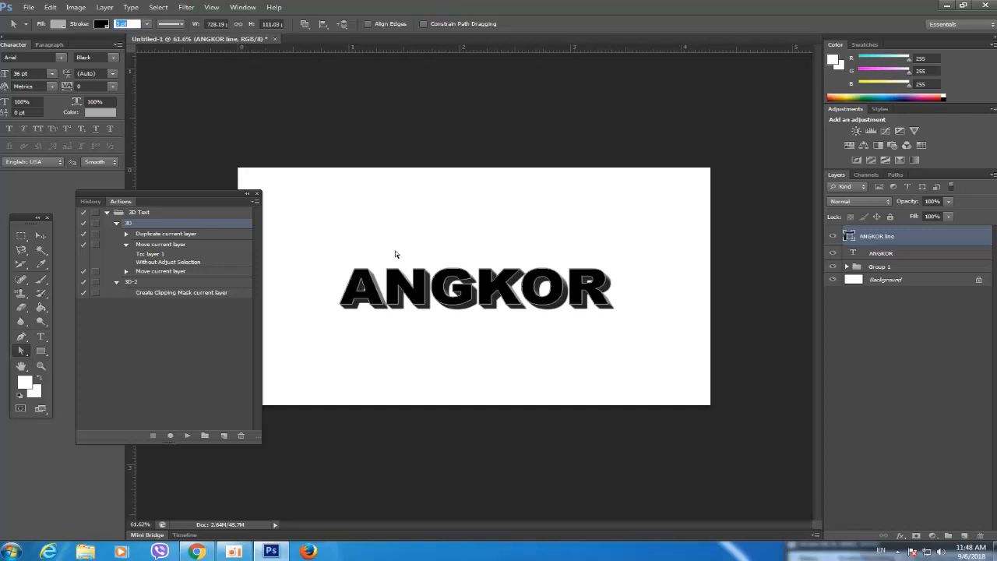
pyautogui.write('3')
pyautogui.press('Return')
pyautogui.moveTo(129, 25); pyautogui.dragTo(110, 23)
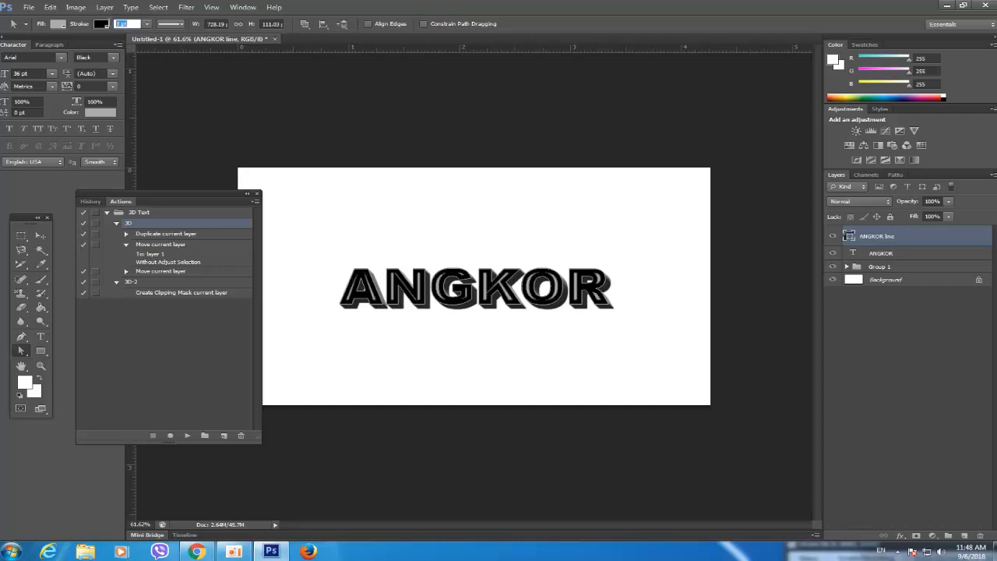
pyautogui.write('2')
pyautogui.press('Return')
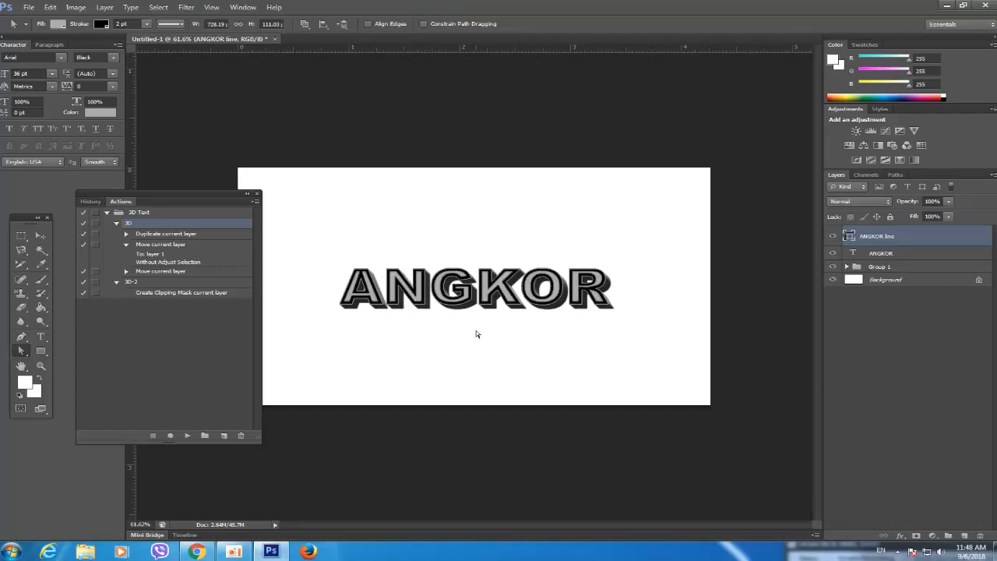
# Step: Set the stroke width of the ANGKOR line shape to 1 pt
pyautogui.scroll(2, 498, 294)
pyautogui.scroll(1, 511, 284)
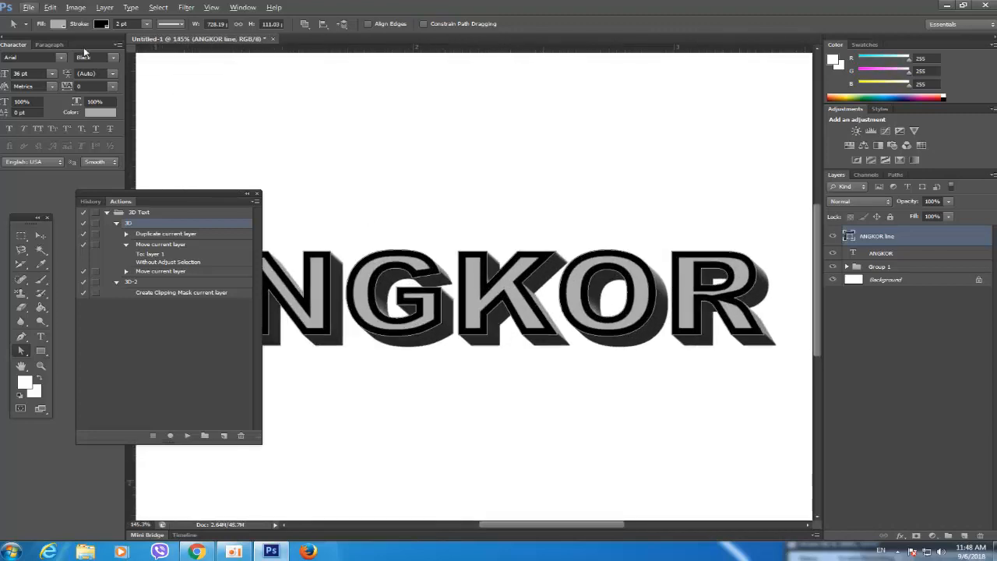
pyautogui.click(125, 25)
pyautogui.write('1')
pyautogui.press('Return')
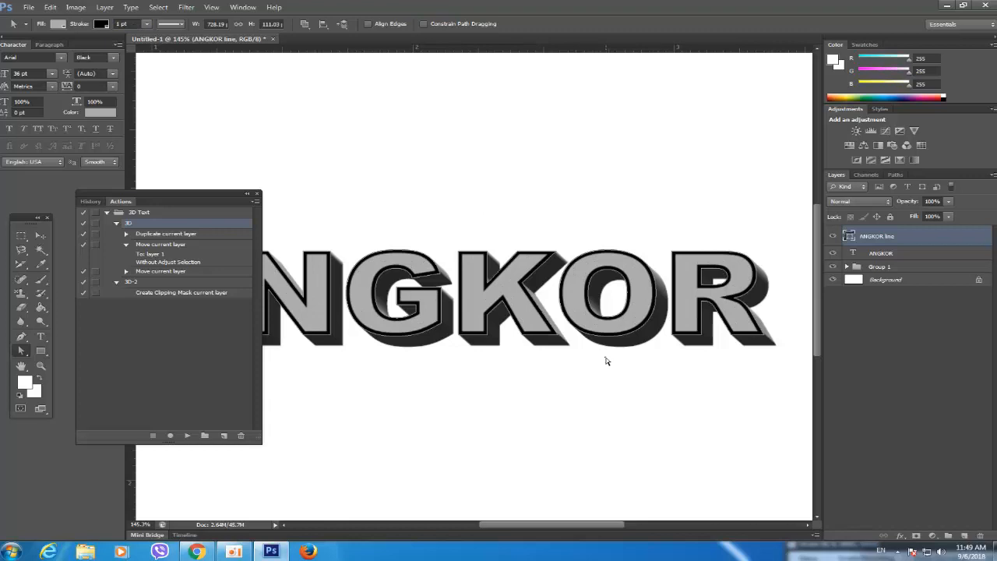
# Step: Set the ANGKOR line shape's fill to none, leaving only its outline stroke
pyautogui.click(56, 25)
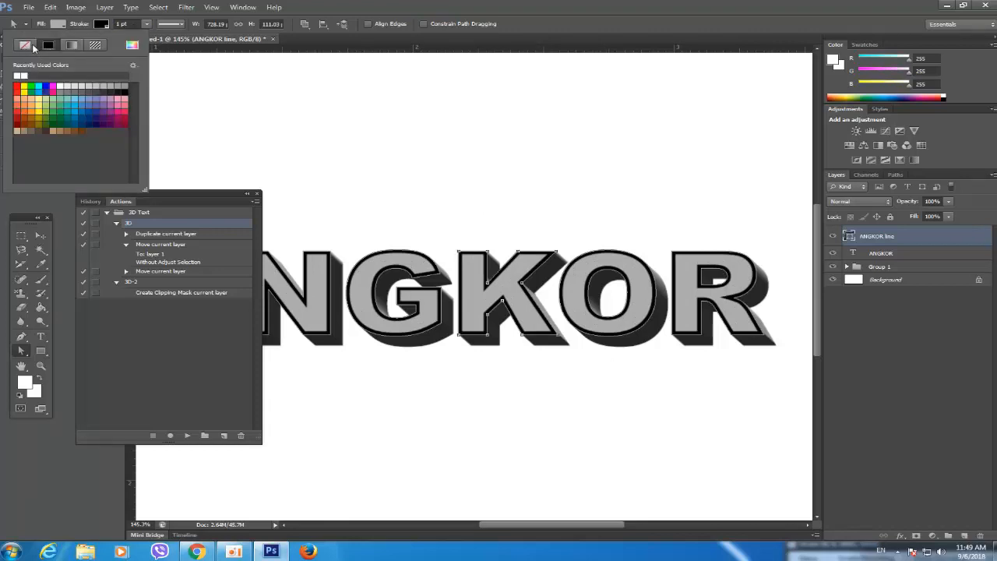
pyautogui.click(26, 45)
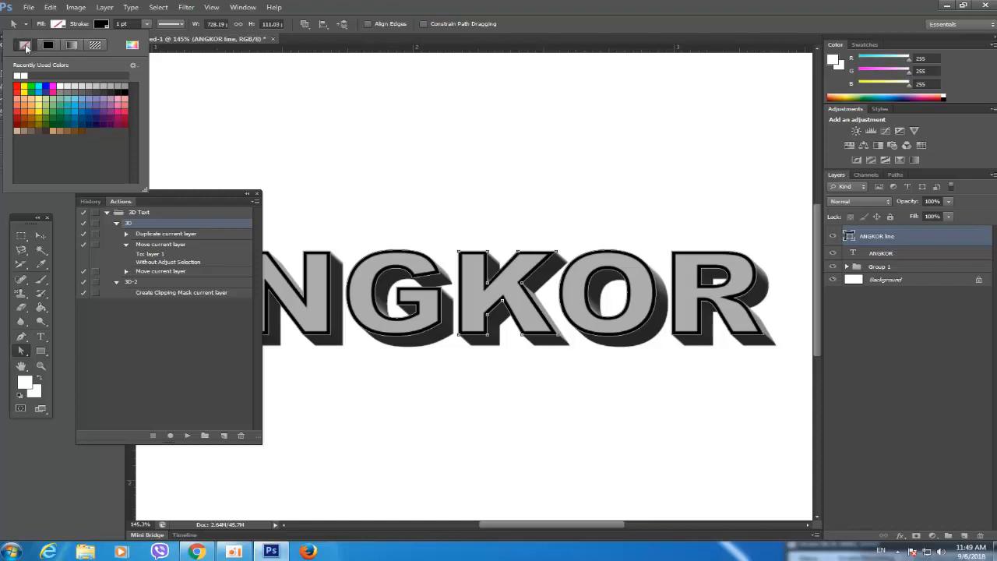
pyautogui.click(498, 188)
pyautogui.click(504, 269)
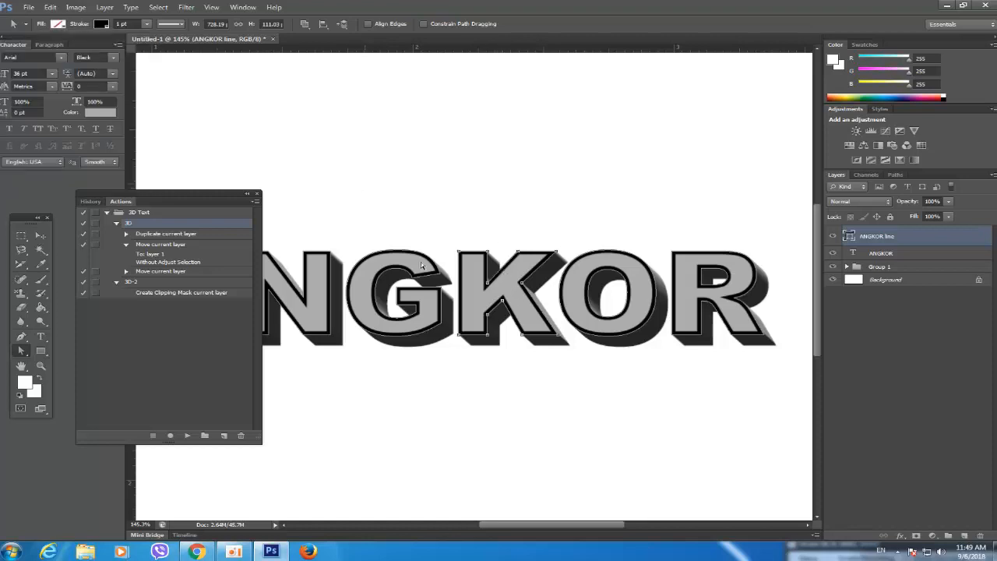
# Step: Compare white and several grey stroke colors on the ANGKOR line shape and choose white
pyautogui.click(101, 24)
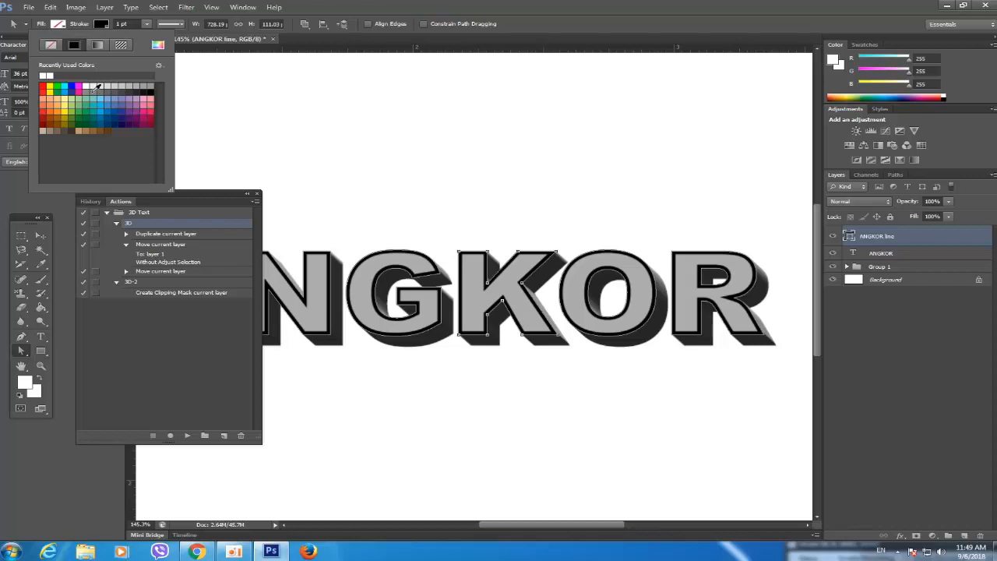
pyautogui.click(91, 85)
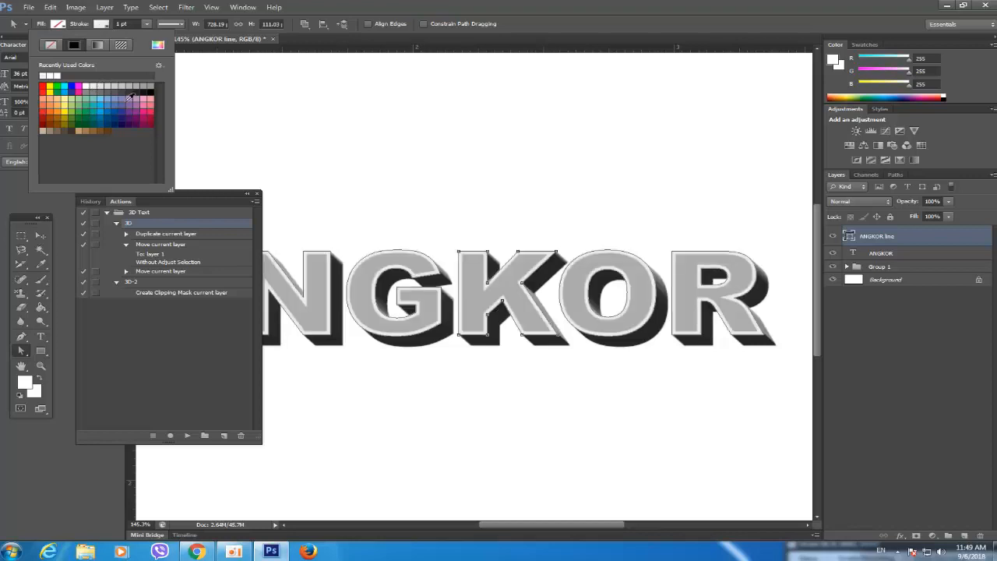
pyautogui.click(126, 83)
pyautogui.click(137, 86)
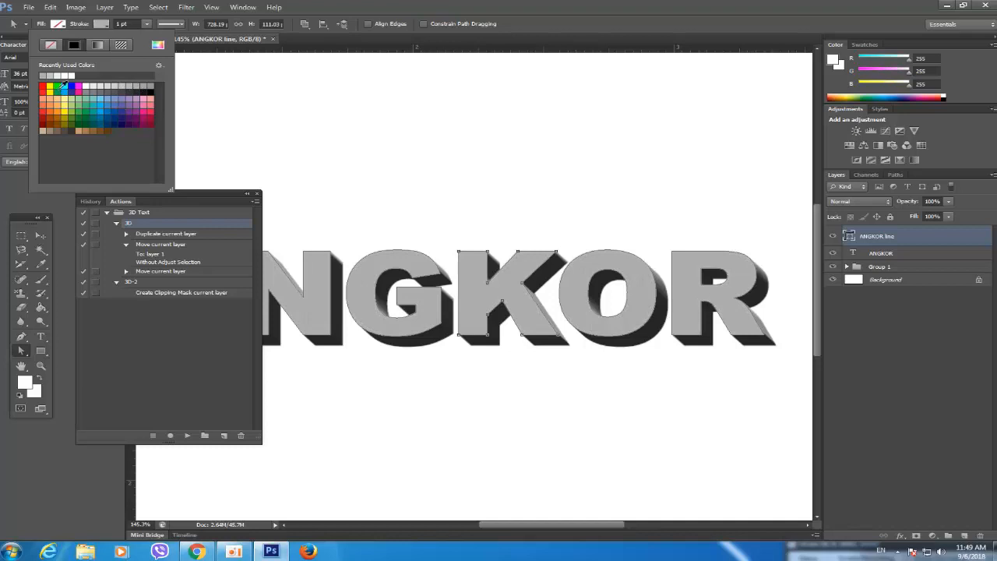
pyautogui.click(107, 86)
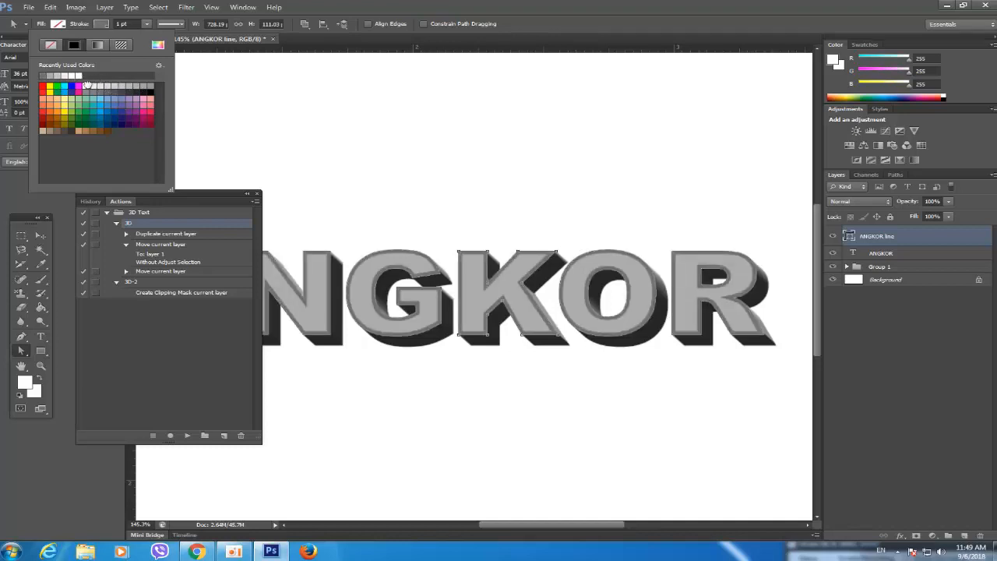
pyautogui.click(87, 84)
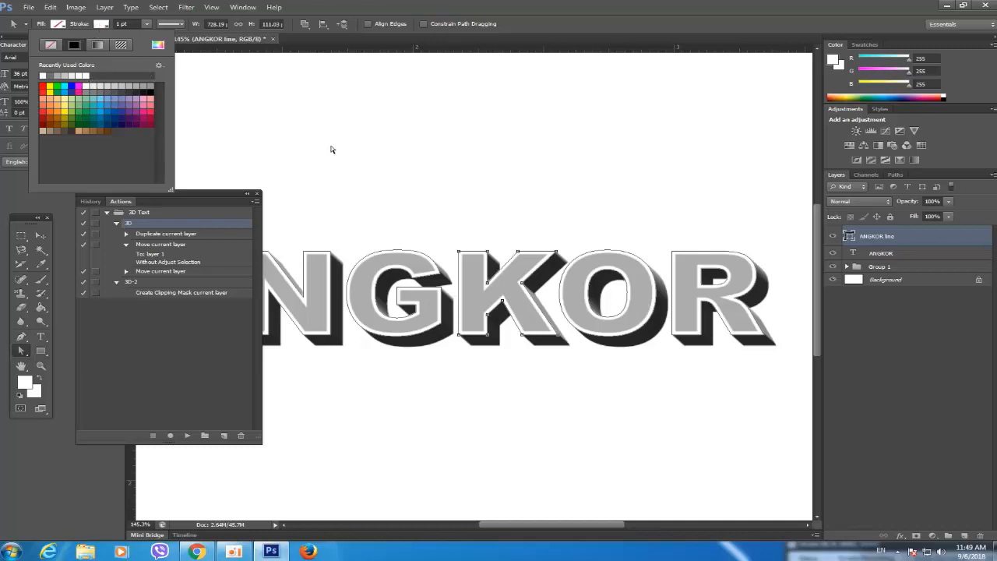
pyautogui.click(99, 26)
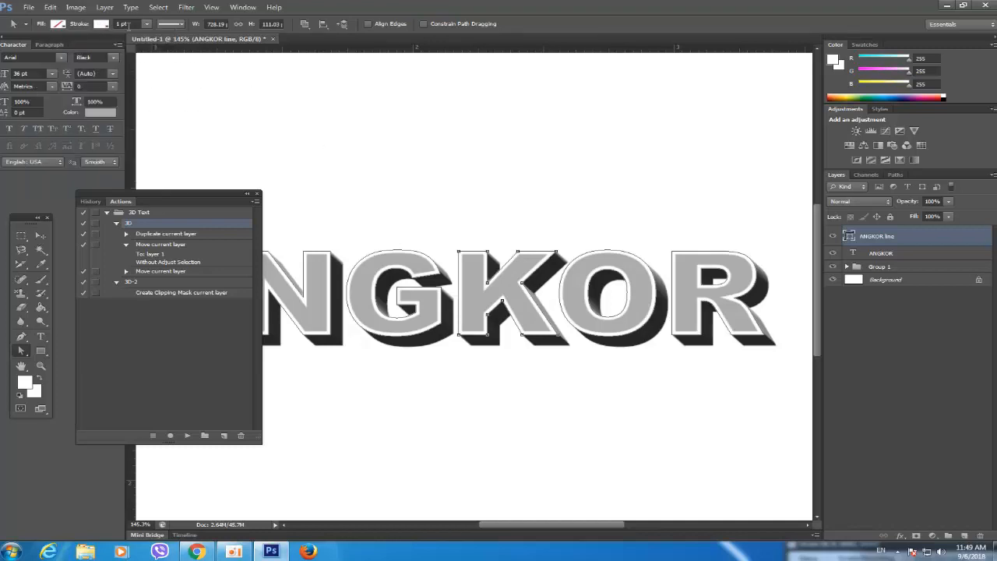
# Step: Try the alternative corner styles in the outline's stroke options and return to the original corner style
pyautogui.click(171, 24)
pyautogui.click(215, 135)
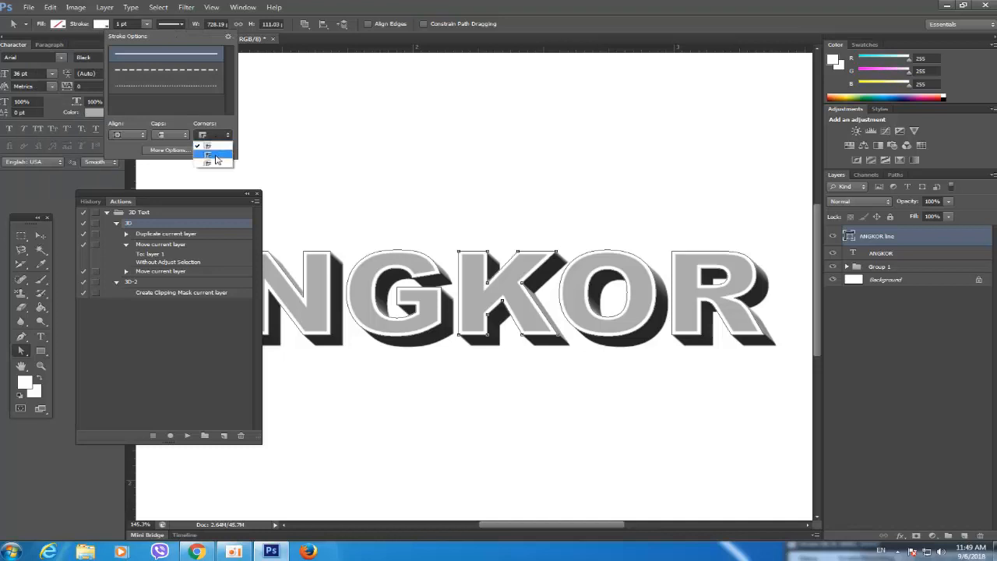
pyautogui.click(216, 161)
pyautogui.click(215, 137)
pyautogui.click(215, 154)
pyautogui.click(217, 139)
pyautogui.click(216, 144)
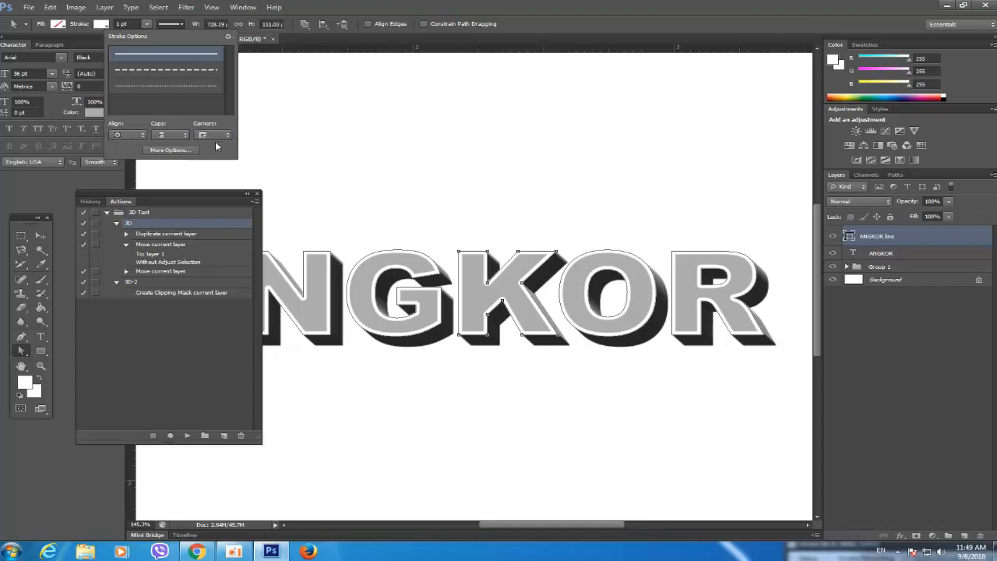
pyautogui.click(403, 184)
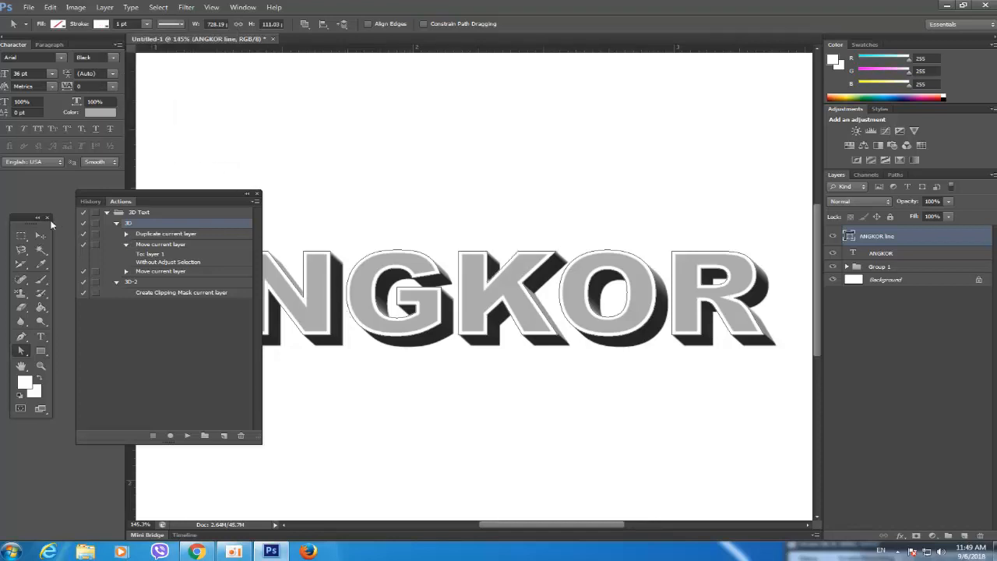
# Step: Rasterize the ANGKOR line shape layer so that its outline becomes pixels
pyautogui.click(38, 238)
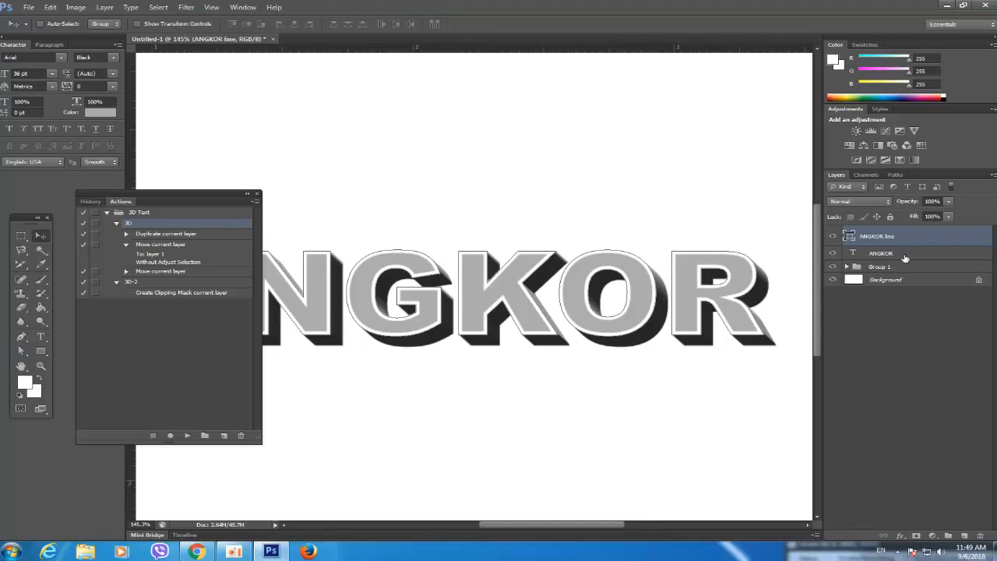
pyautogui.rightClick(859, 239)
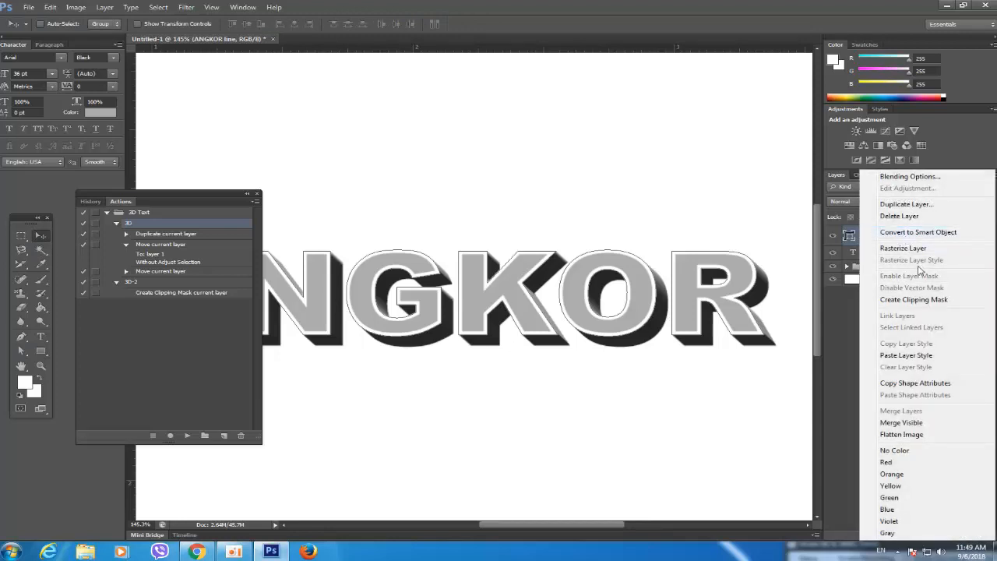
pyautogui.click(902, 249)
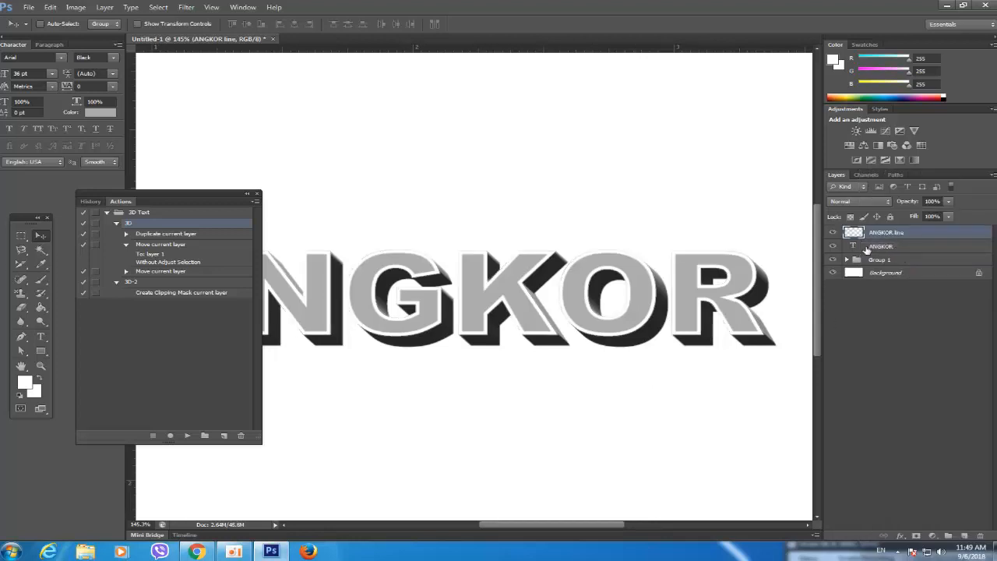
pyautogui.scroll(-1, 589, 304)
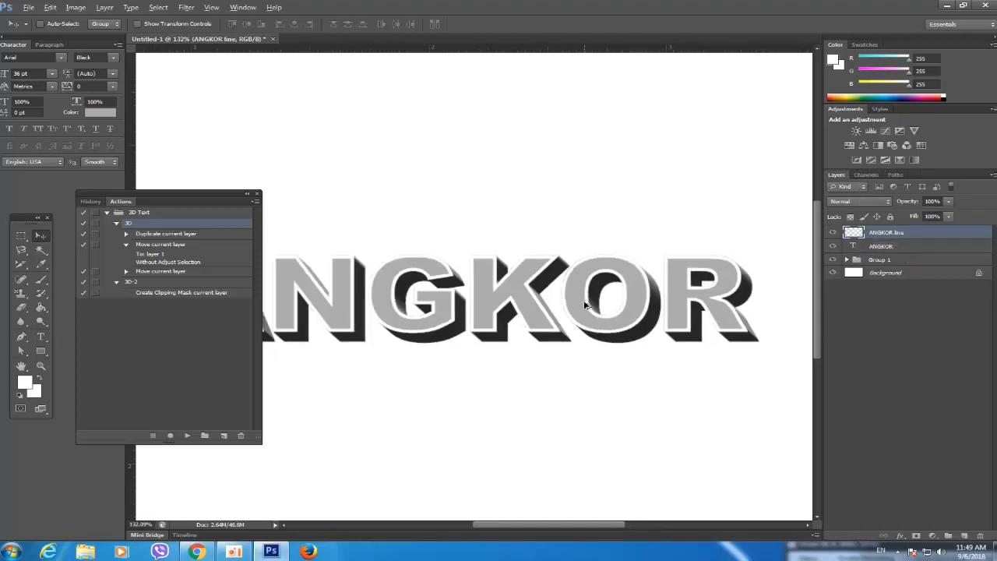
# Step: Try an Inner Shadow on the ANGKOR line layer, then replace it with a Normal-mode Inner Glow at 96% opacity
pyautogui.doubleClick(936, 240)
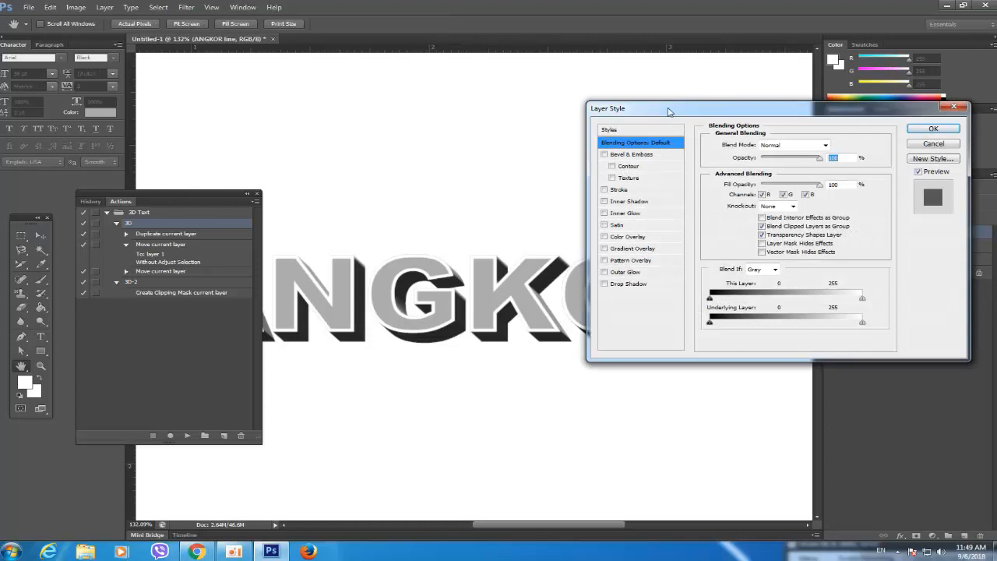
pyautogui.moveTo(668, 108); pyautogui.dragTo(707, 83)
pyautogui.click(641, 173)
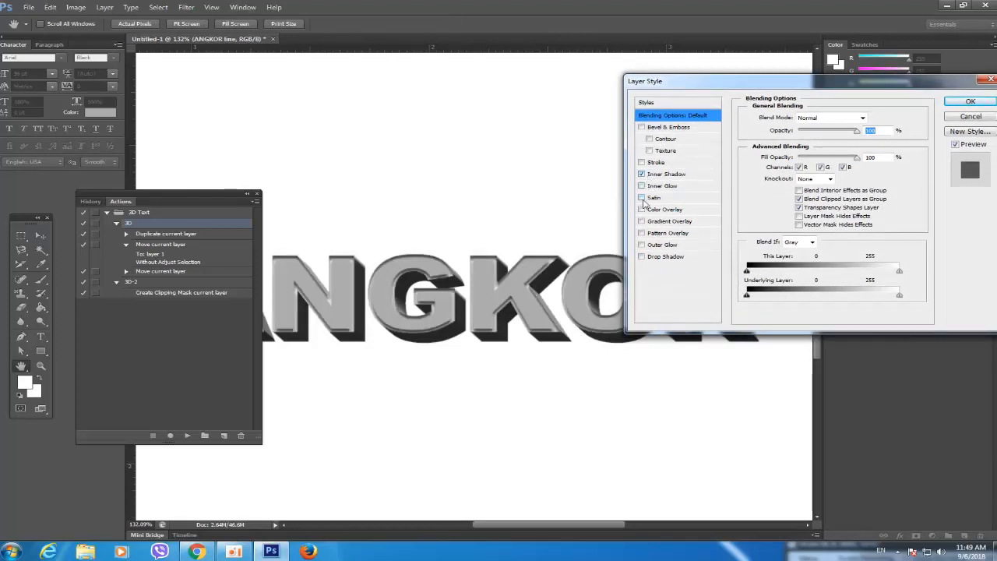
pyautogui.click(641, 174)
pyautogui.click(641, 185)
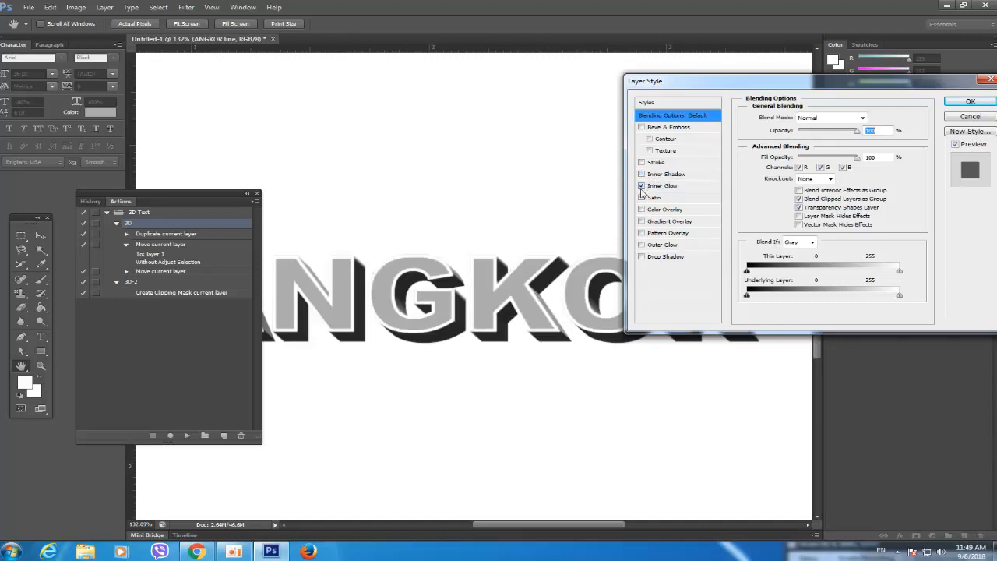
pyautogui.click(661, 187)
pyautogui.click(825, 118)
pyautogui.click(806, 130)
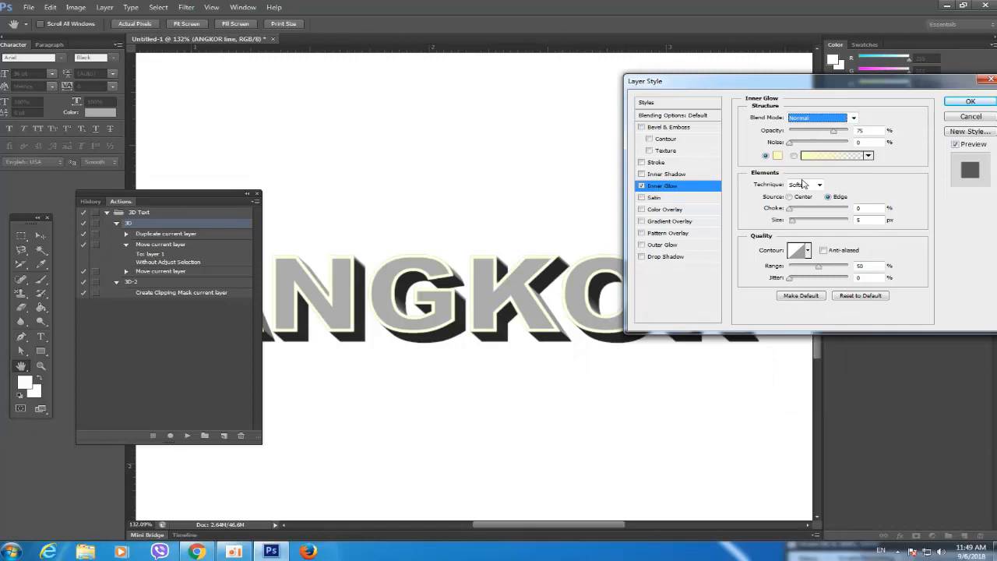
pyautogui.moveTo(832, 133); pyautogui.dragTo(847, 135)
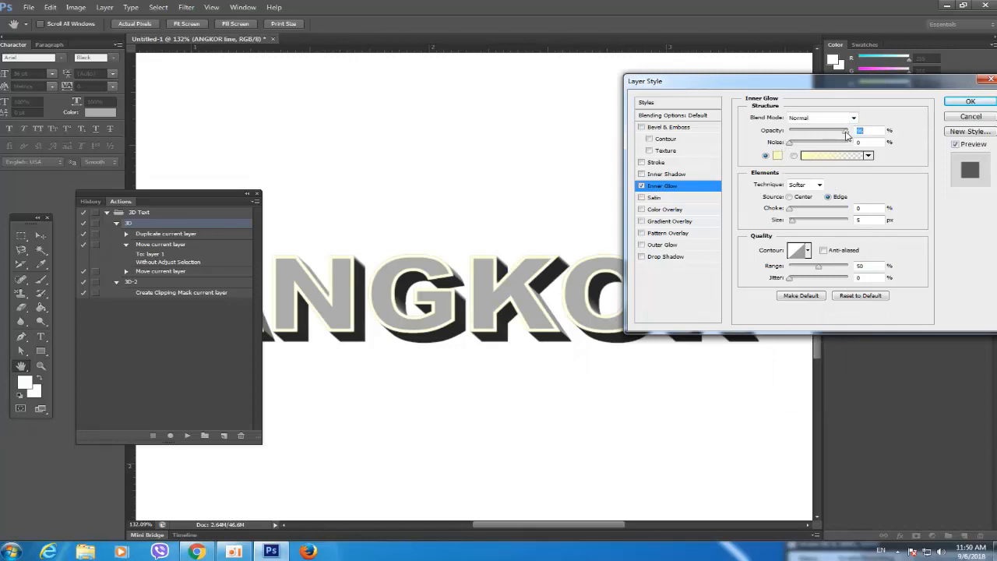
# Step: Change the Inner Glow color of the ANGKOR line layer to a medium grey, apply the style and inspect the lettering
pyautogui.click(777, 156)
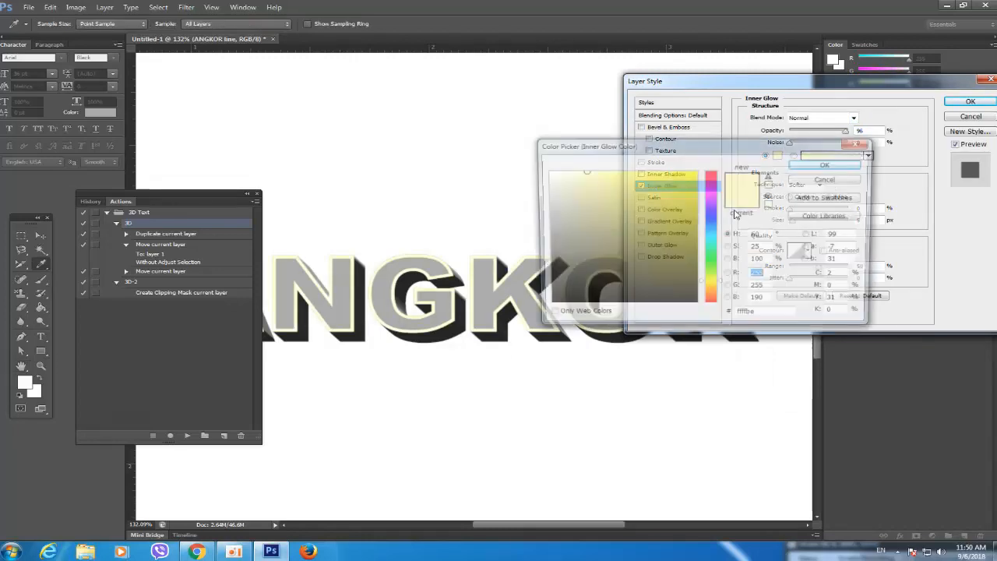
pyautogui.click(548, 227)
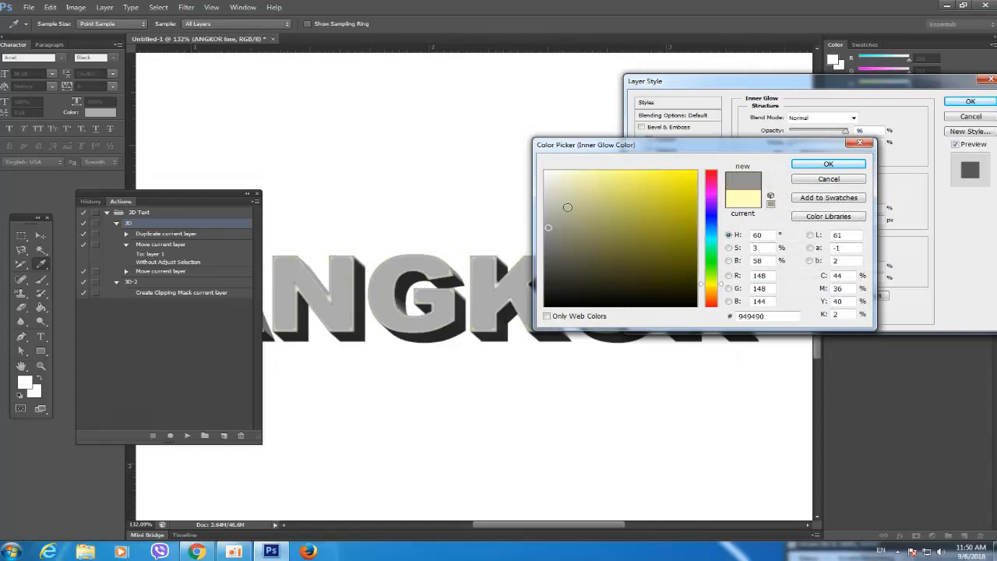
pyautogui.click(558, 195)
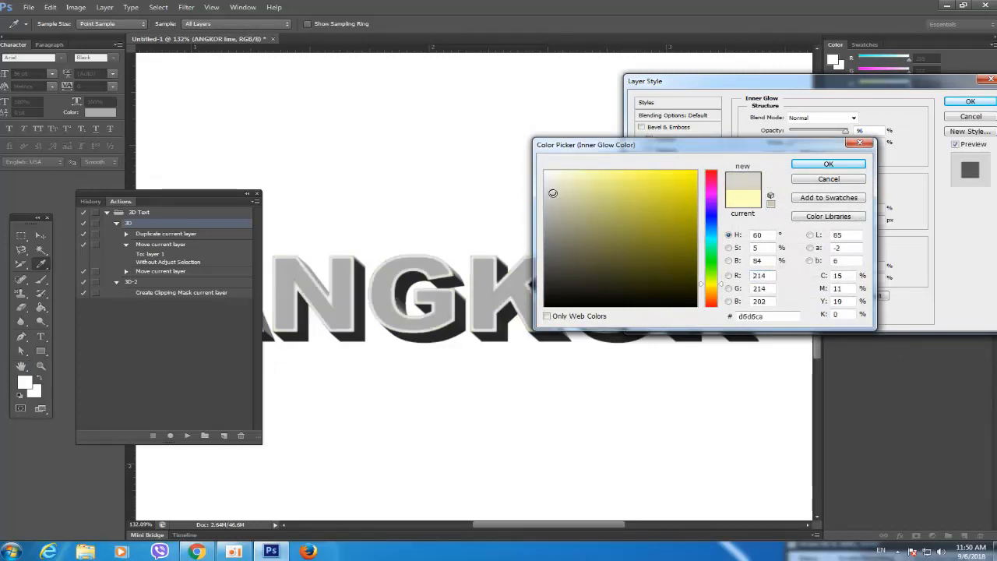
pyautogui.click(553, 207)
pyautogui.click(553, 228)
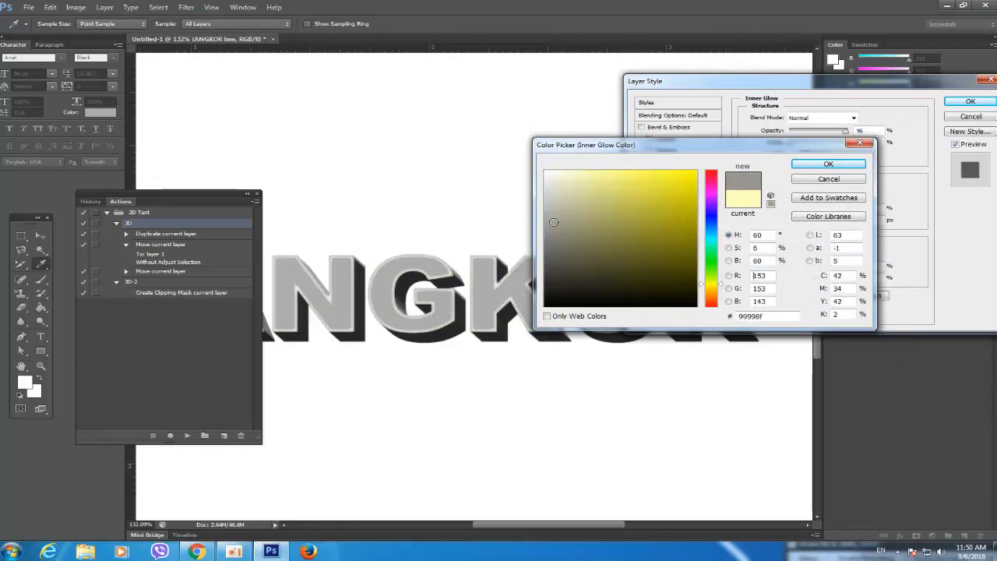
pyautogui.click(828, 164)
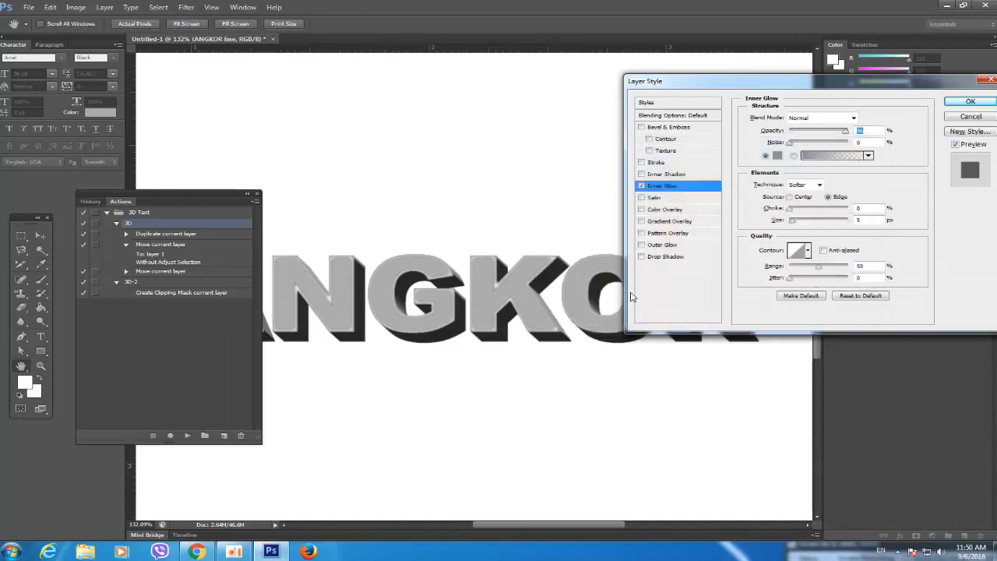
pyautogui.click(970, 102)
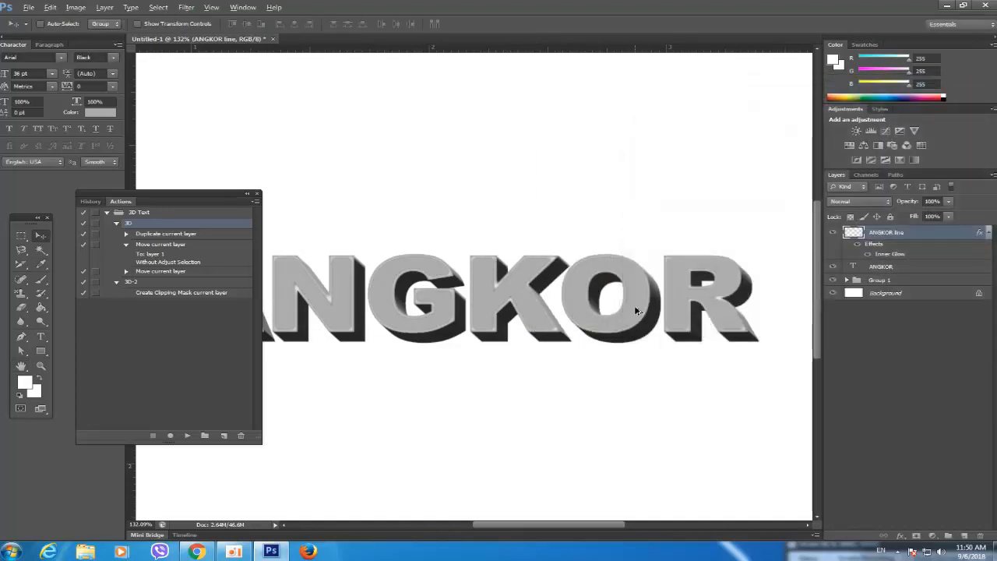
pyautogui.scroll(5, 687, 269)
pyautogui.scroll(-7, 687, 269)
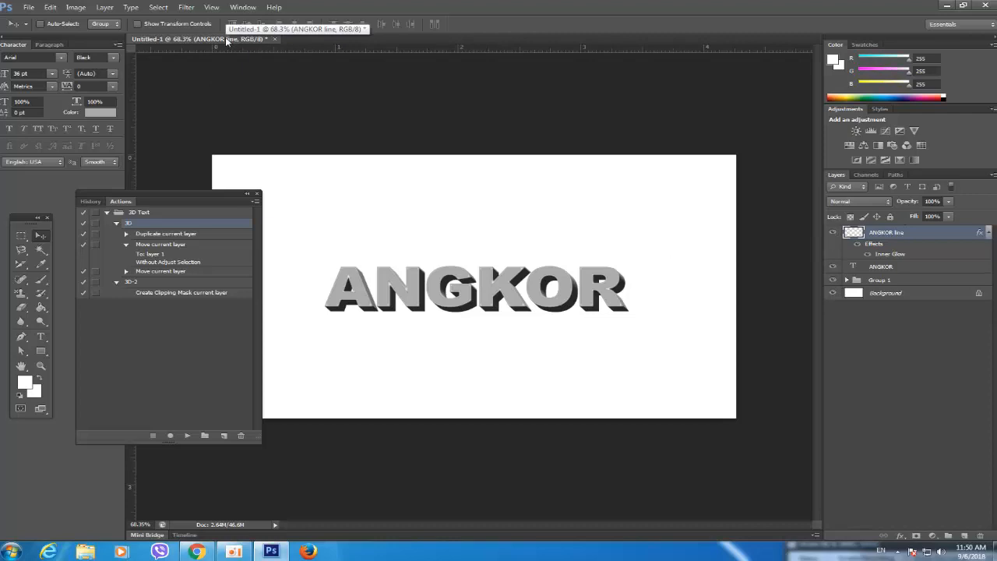
# Step: Start opening an image and browse through the computer's drives to the 09. Sep folder
pyautogui.hotkey('ctrl', 'o')
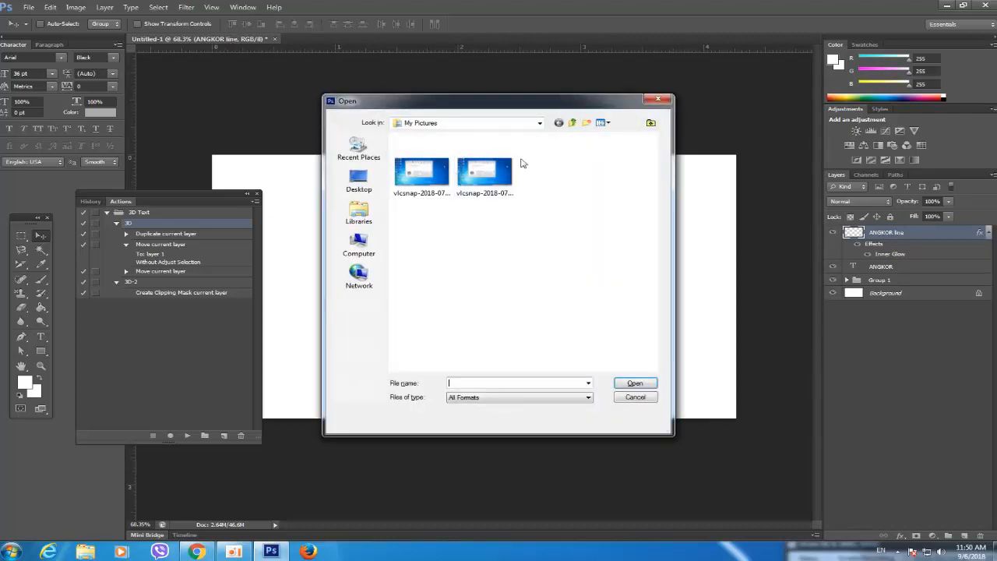
pyautogui.click(572, 122)
pyautogui.click(571, 122)
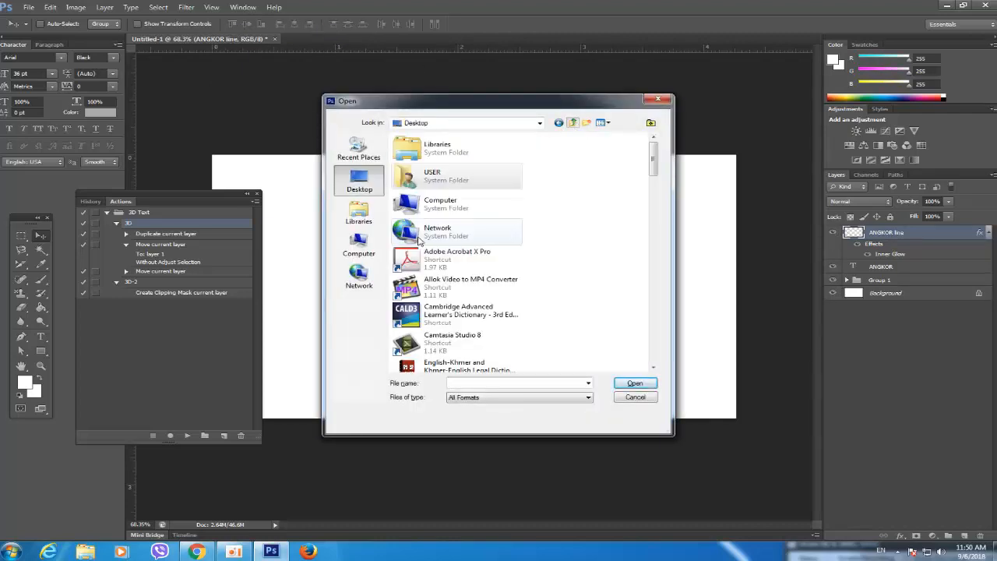
pyautogui.click(366, 253)
pyautogui.doubleClick(440, 191)
pyautogui.doubleClick(446, 152)
pyautogui.doubleClick(434, 180)
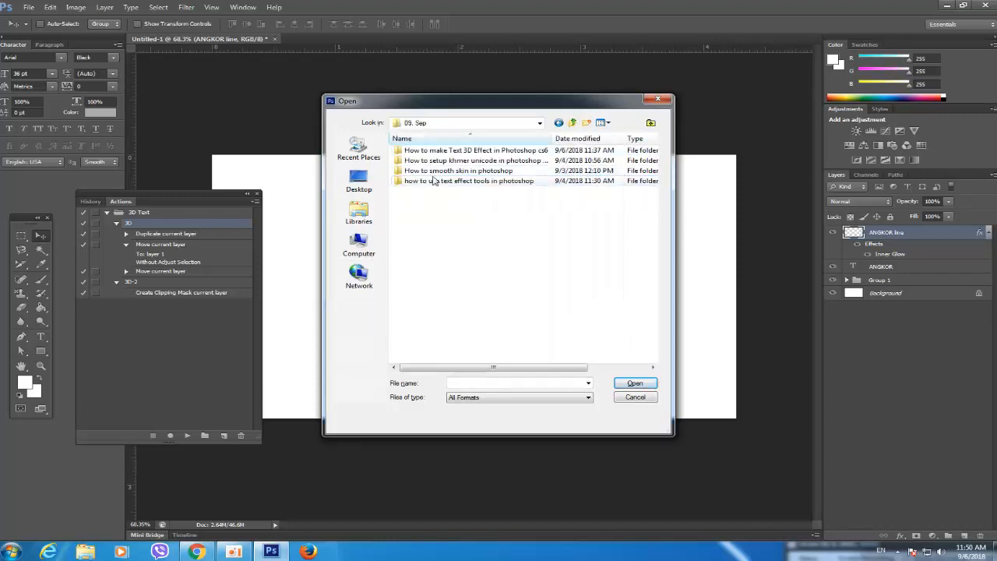
pyautogui.click(443, 182)
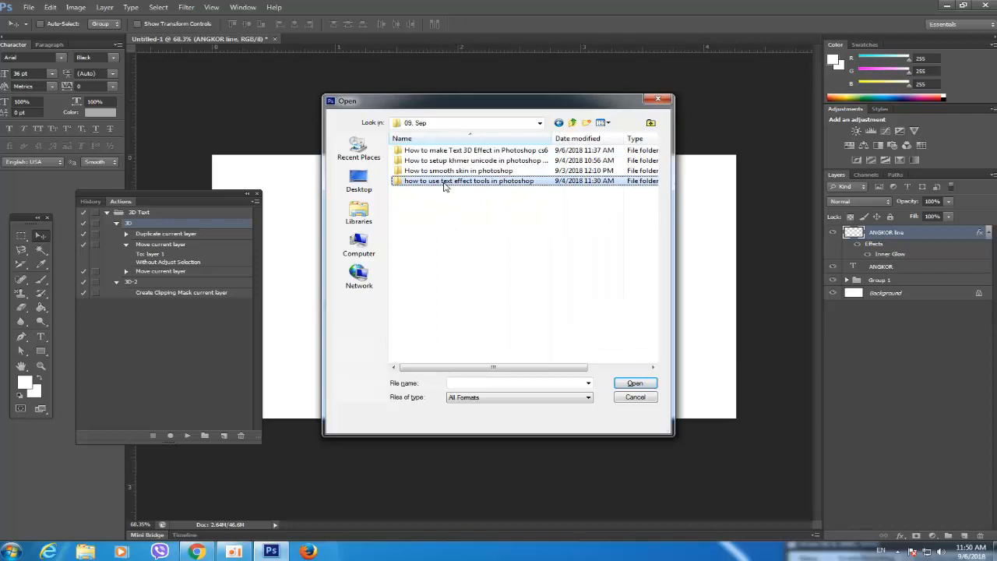
pyautogui.doubleClick(444, 182)
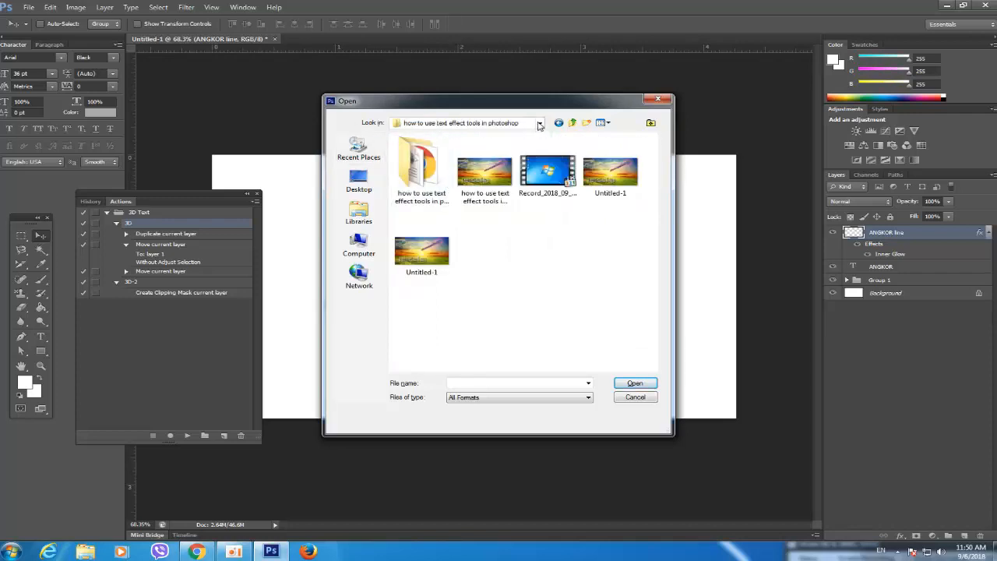
pyautogui.click(573, 123)
# Step: Open wall.jpg from the folder How to make Text 3D Effect in Photoshop cs6
pyautogui.doubleClick(471, 150)
pyautogui.click(422, 169)
pyautogui.click(631, 383)
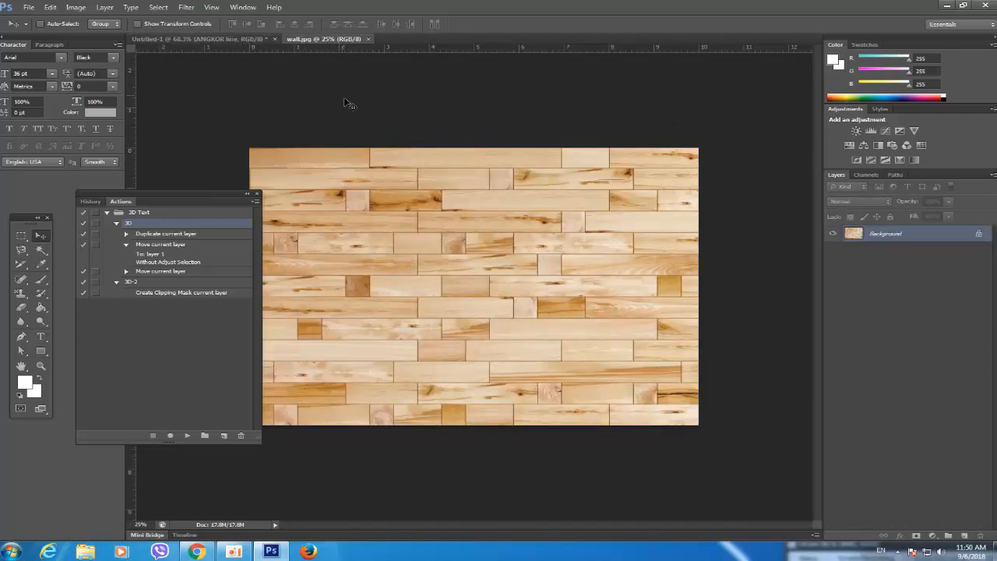
# Step: Copy the wood wall image into the ANGKOR document and place its layer below Group 1, just above the Background
pyautogui.click(224, 39)
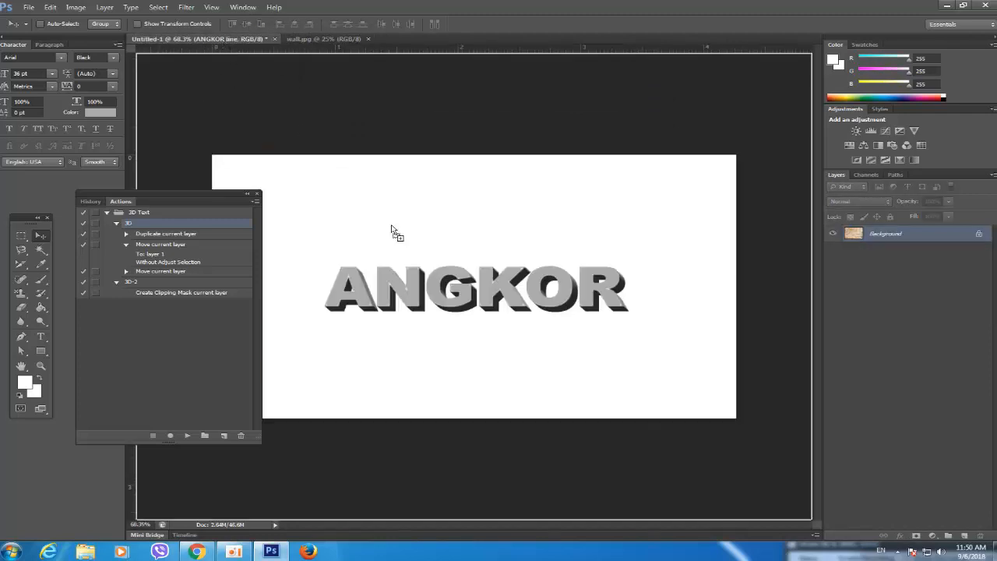
pyautogui.moveTo(393, 232); pyautogui.dragTo(410, 238)
pyautogui.moveTo(940, 236); pyautogui.dragTo(925, 300)
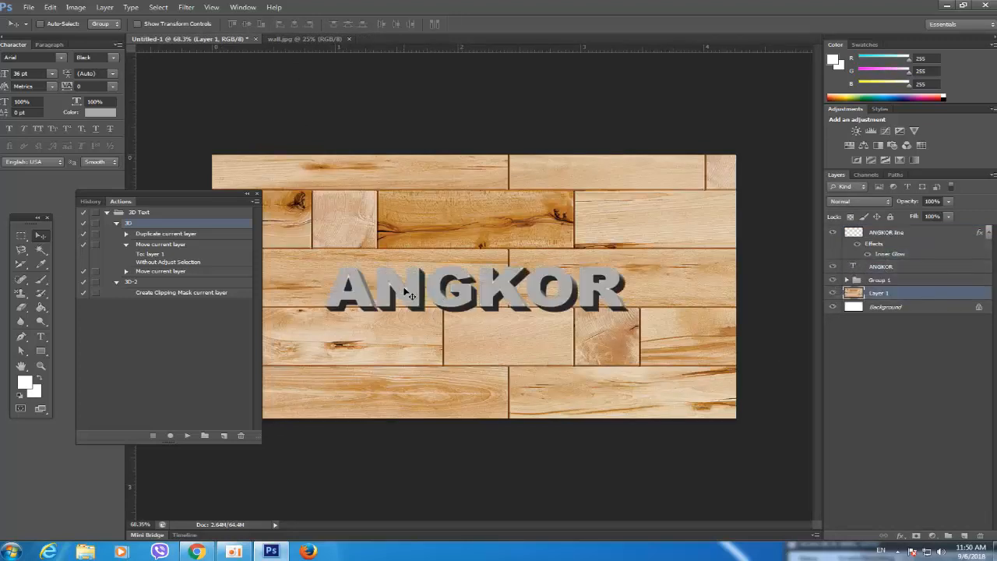
pyautogui.moveTo(216, 197); pyautogui.dragTo(135, 251)
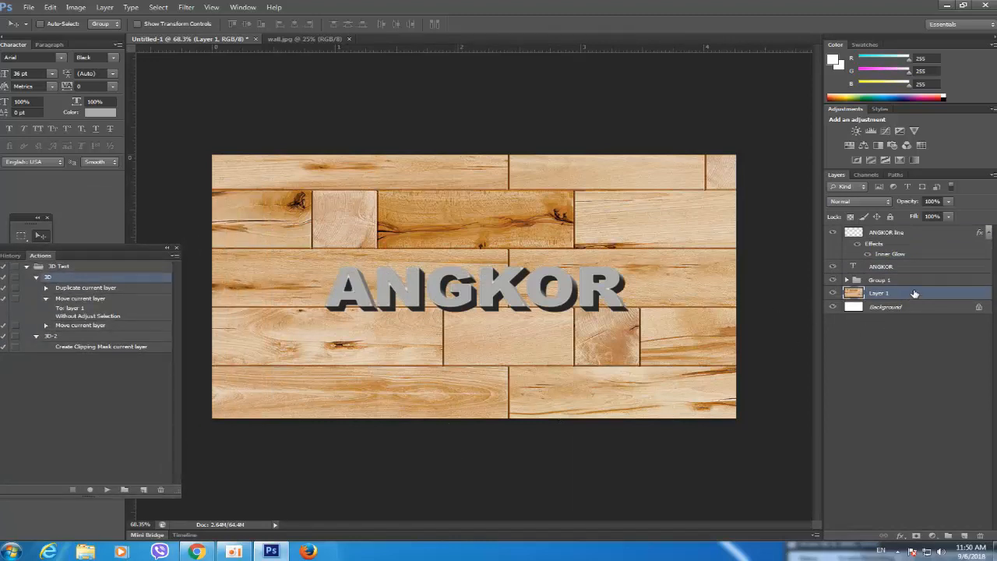
pyautogui.click(909, 234)
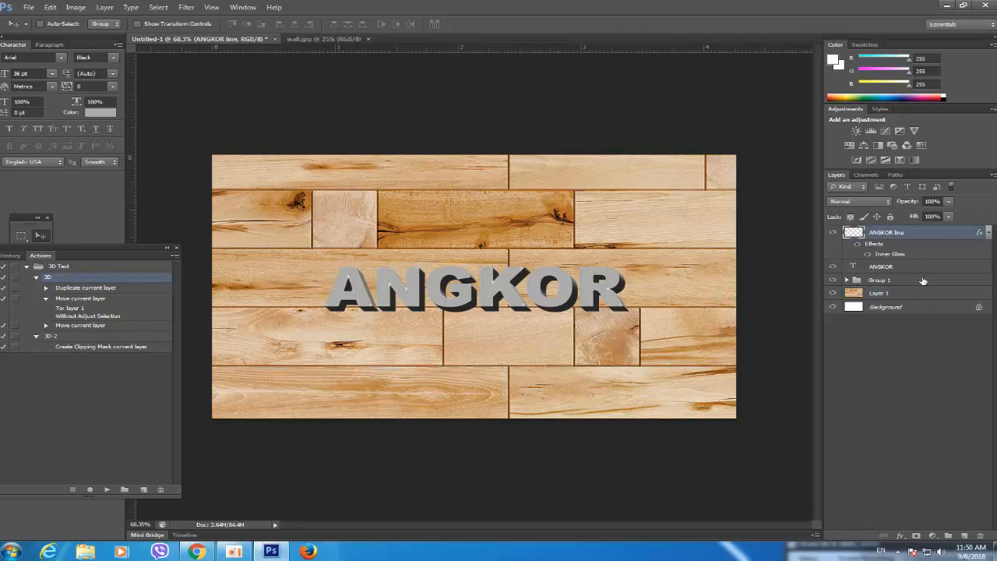
pyautogui.keyDown('shift'); pyautogui.click(923, 280); pyautogui.keyUp('shift')
pyautogui.click(925, 235)
# Step: Merge Group 1, which holds the dark extrusion copies, into a single layer
pyautogui.click(900, 280)
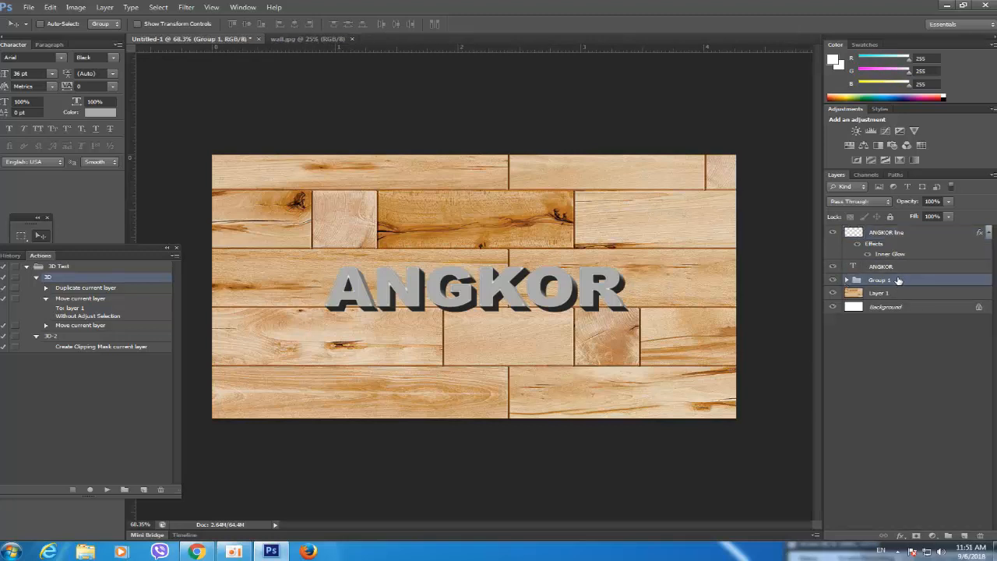
pyautogui.click(933, 536)
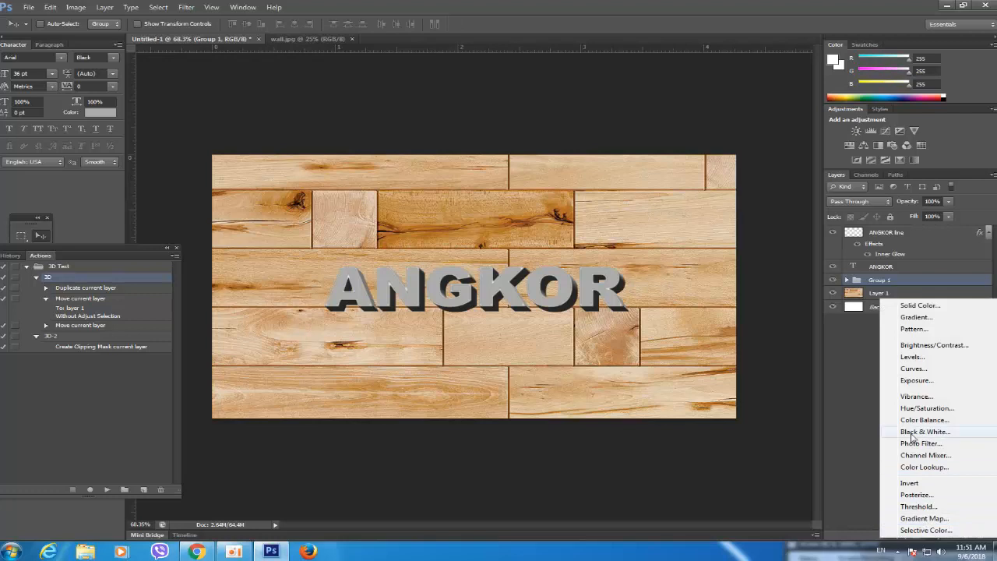
pyautogui.click(877, 338)
pyautogui.rightClick(897, 288)
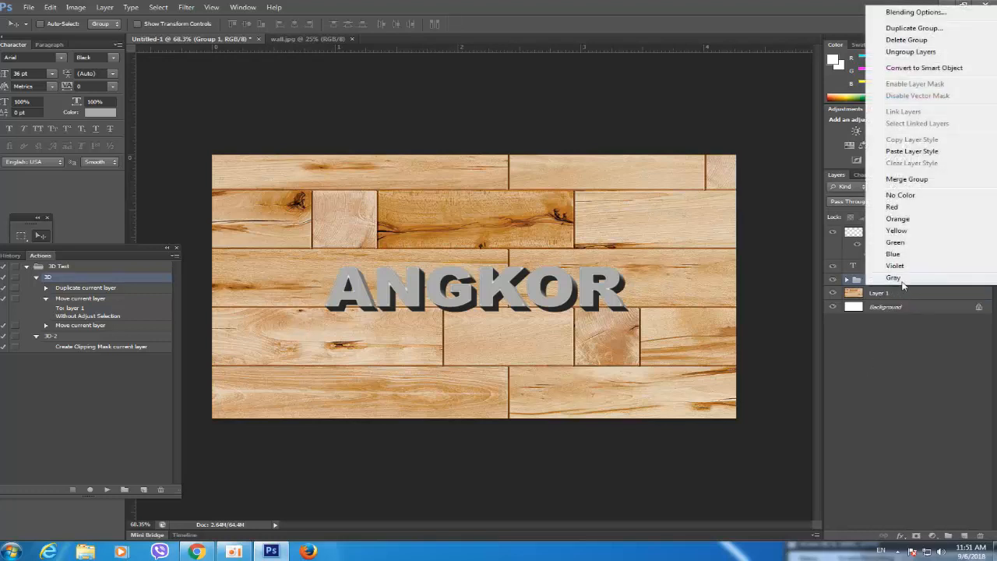
pyautogui.click(898, 289)
pyautogui.rightClick(903, 279)
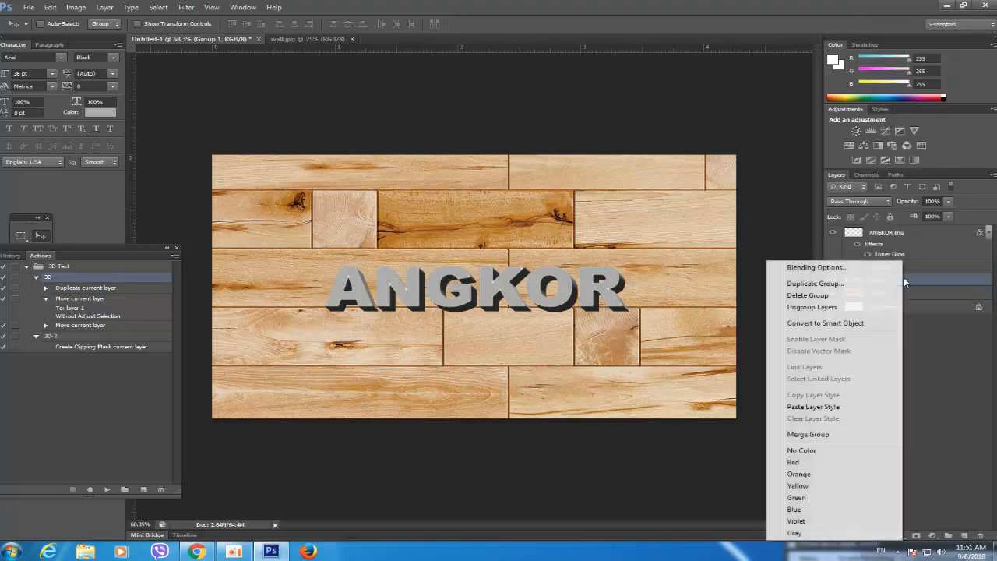
pyautogui.click(799, 441)
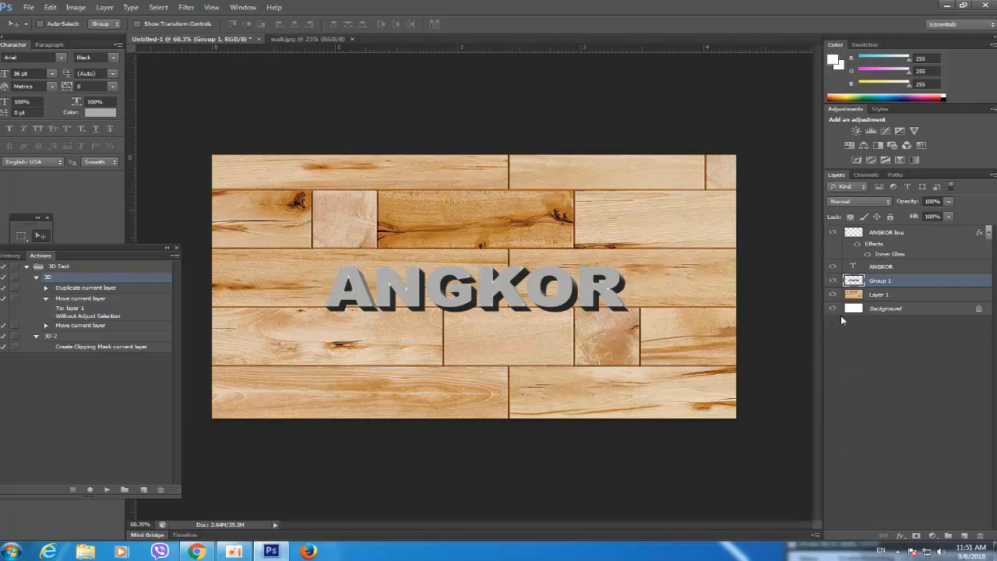
# Step: Add a Drop Shadow to the merged Group 1 layer, keep it in Multiply mode and turn its angle to 29°
pyautogui.doubleClick(910, 285)
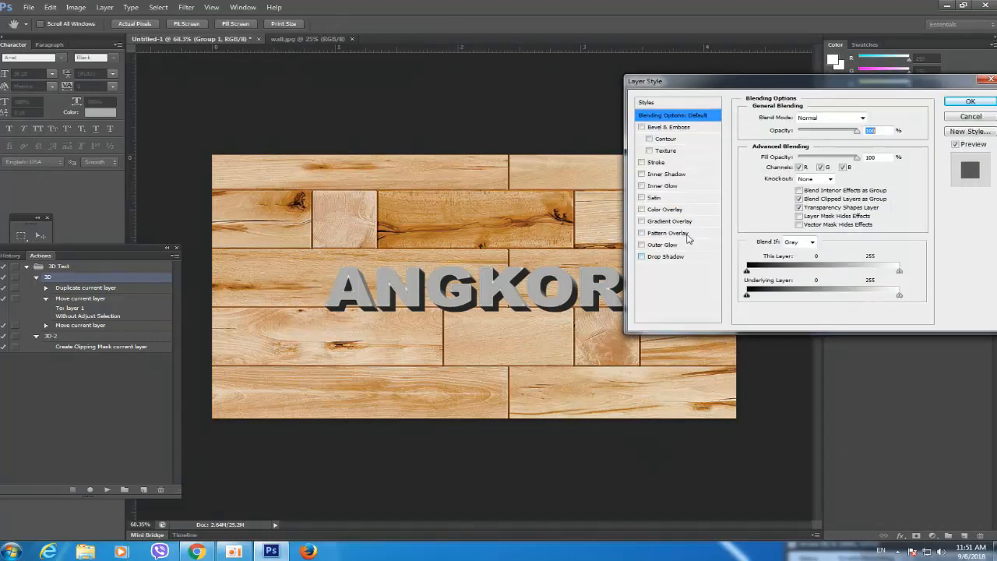
pyautogui.click(641, 257)
pyautogui.click(663, 257)
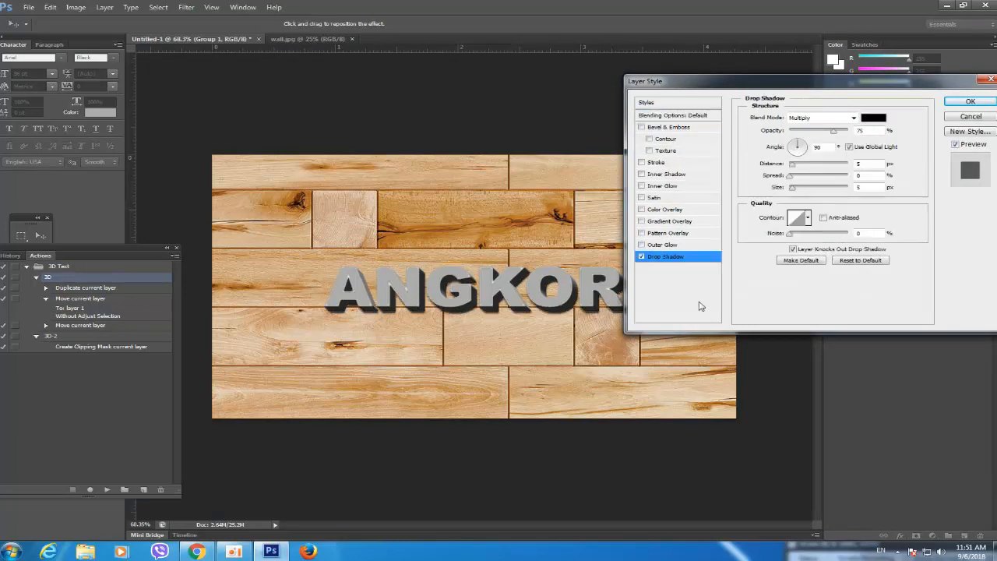
pyautogui.click(792, 150)
pyautogui.moveTo(797, 150); pyautogui.dragTo(808, 149)
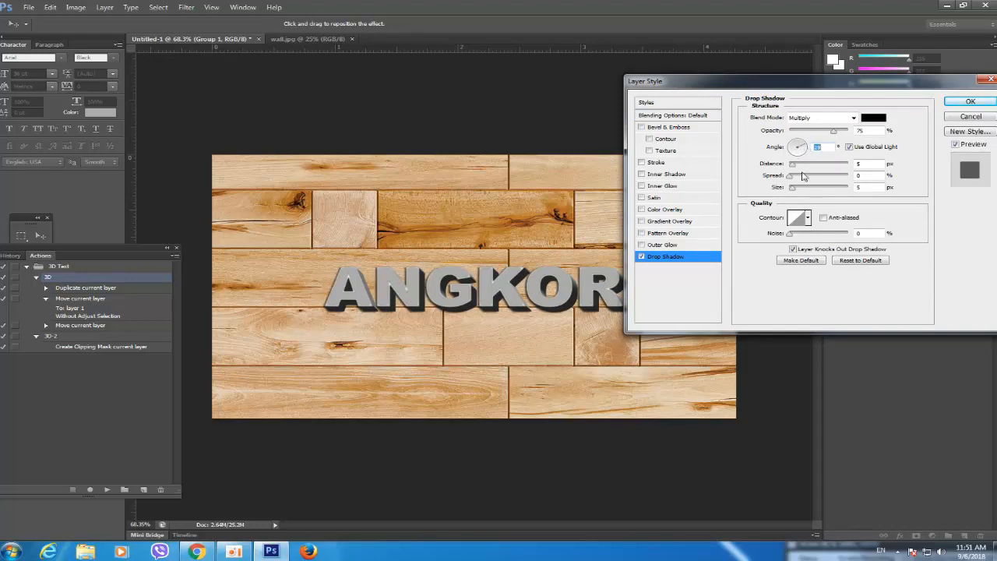
pyautogui.click(853, 117)
pyautogui.click(853, 118)
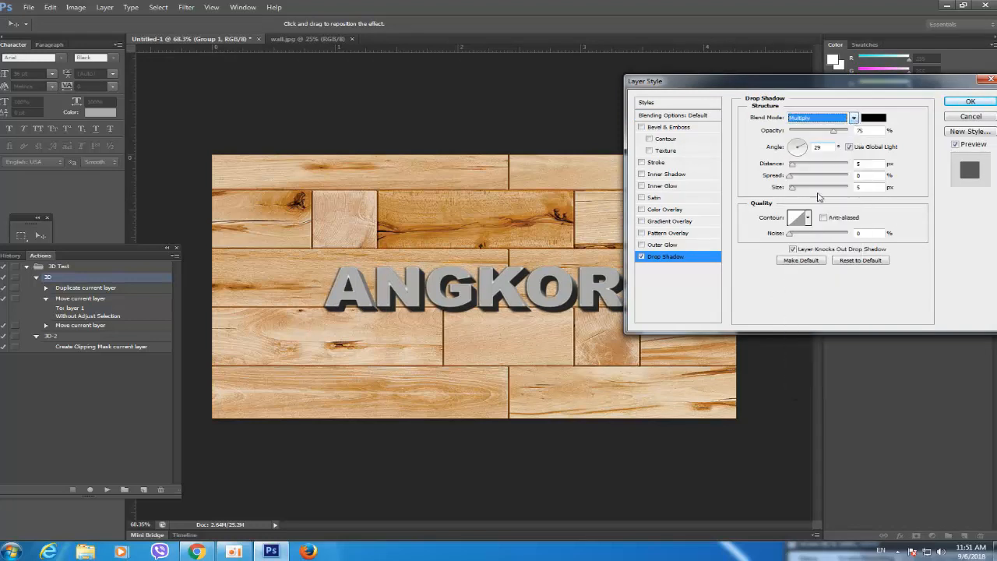
# Step: Set the Drop Shadow's distance to 15 px and spread to 4%, and try different angles, ending near 43°
pyautogui.moveTo(789, 176); pyautogui.dragTo(803, 147)
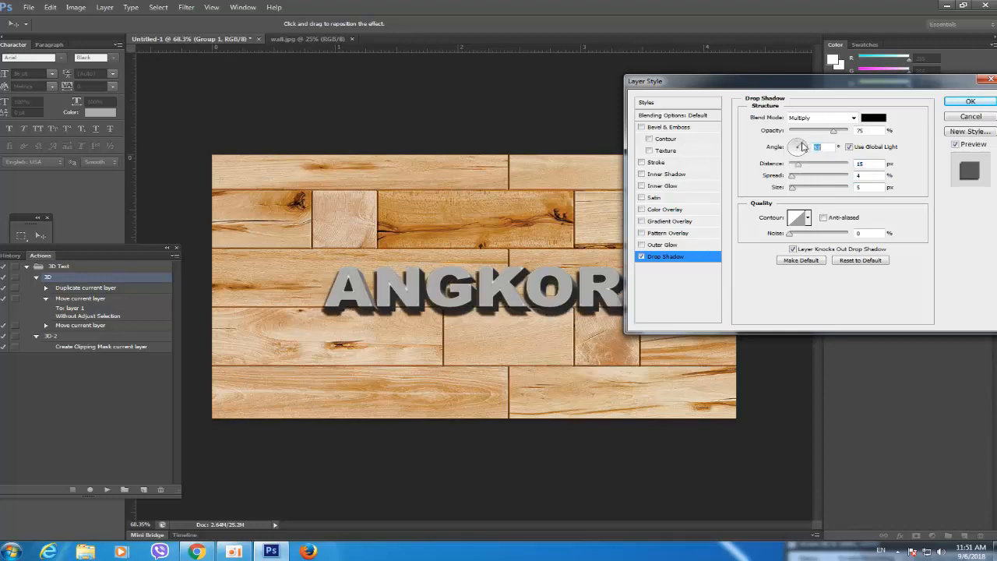
pyautogui.press('Up')
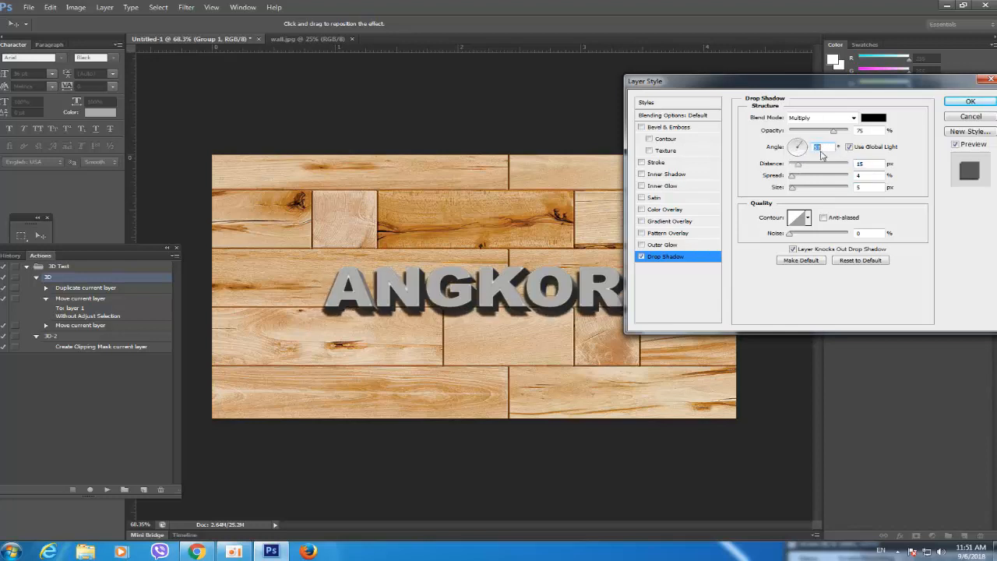
pyautogui.hotkey('shift', 'Up')
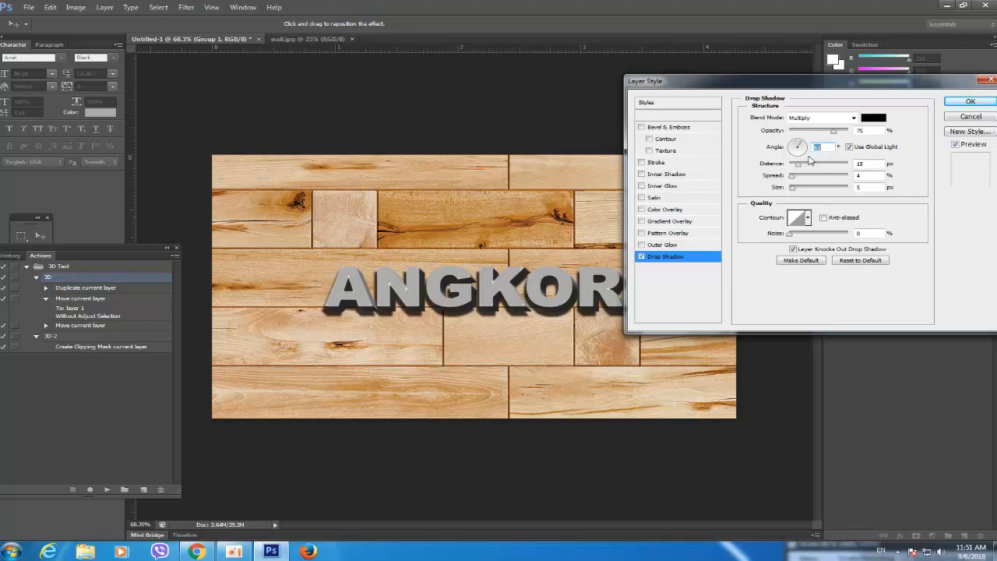
pyautogui.press('Down')
pyautogui.press('Down')
pyautogui.press('Down')
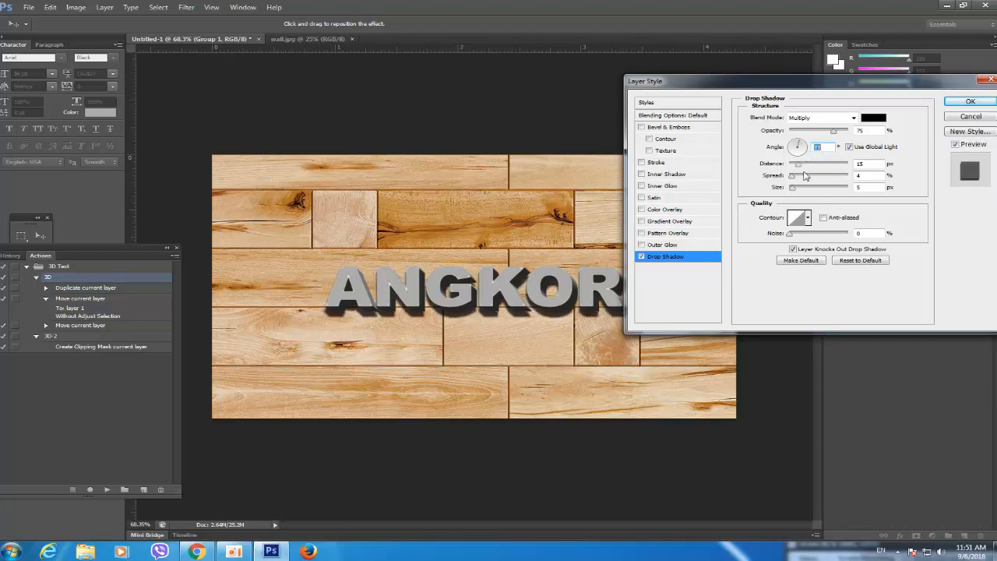
pyautogui.press('Down')
pyautogui.press('Down')
pyautogui.press('Down')
pyautogui.press('Down')
pyautogui.press('Down')
pyautogui.press('Down')
pyautogui.press('Down')
pyautogui.press('Down')
pyautogui.press('Down')
pyautogui.press('Down')
pyautogui.press('Down')
pyautogui.press('Down')
pyautogui.press('Down')
pyautogui.press('Down')
pyautogui.press('Down')
pyautogui.press('Down')
pyautogui.press('Down')
pyautogui.press('Down')
pyautogui.press('Down')
pyautogui.press('Down')
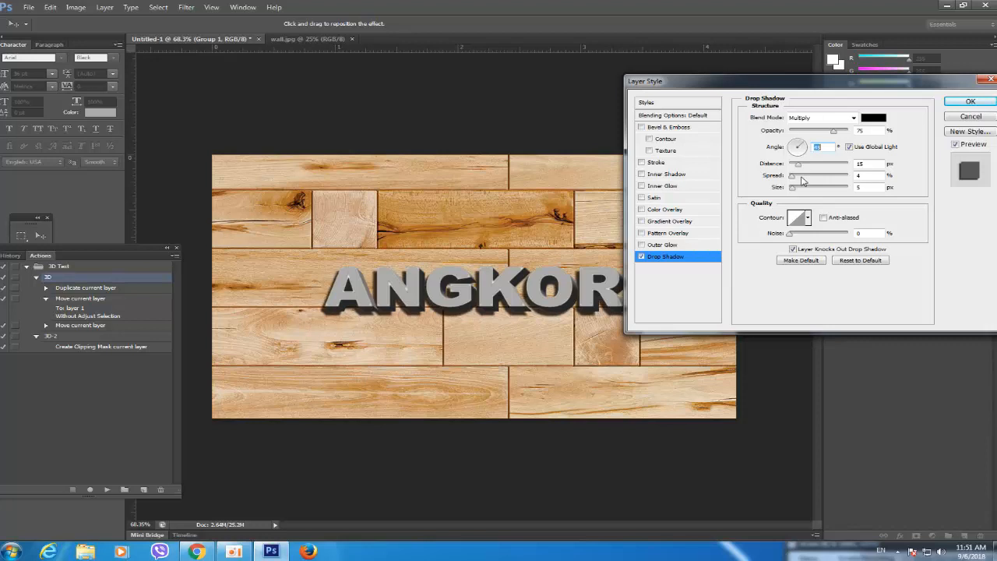
# Step: Reduce the Drop Shadow's spread to 0% and opacity to 50%, apply the style and inspect the lettering up close
pyautogui.moveTo(792, 176); pyautogui.dragTo(786, 178)
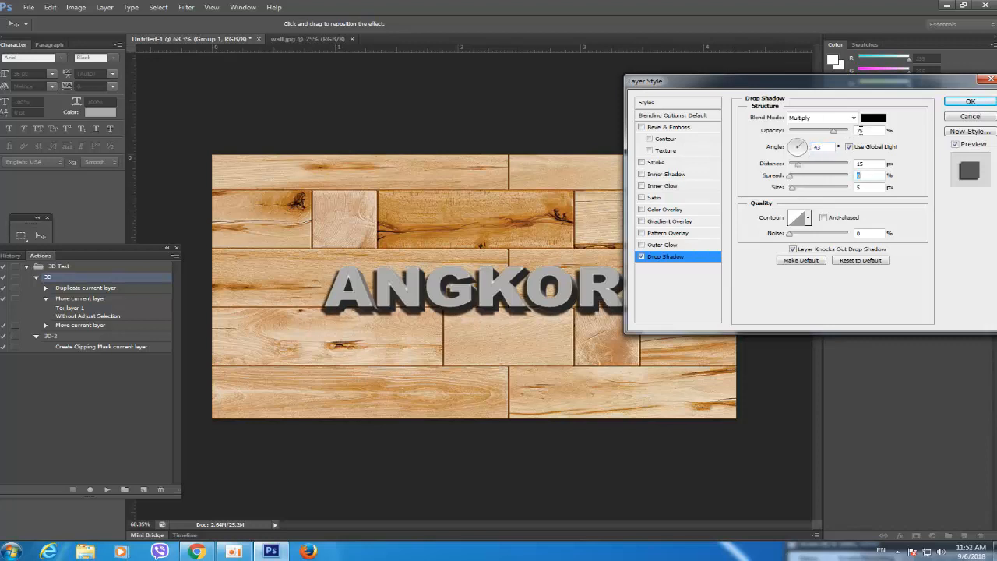
pyautogui.moveTo(832, 132); pyautogui.dragTo(818, 132)
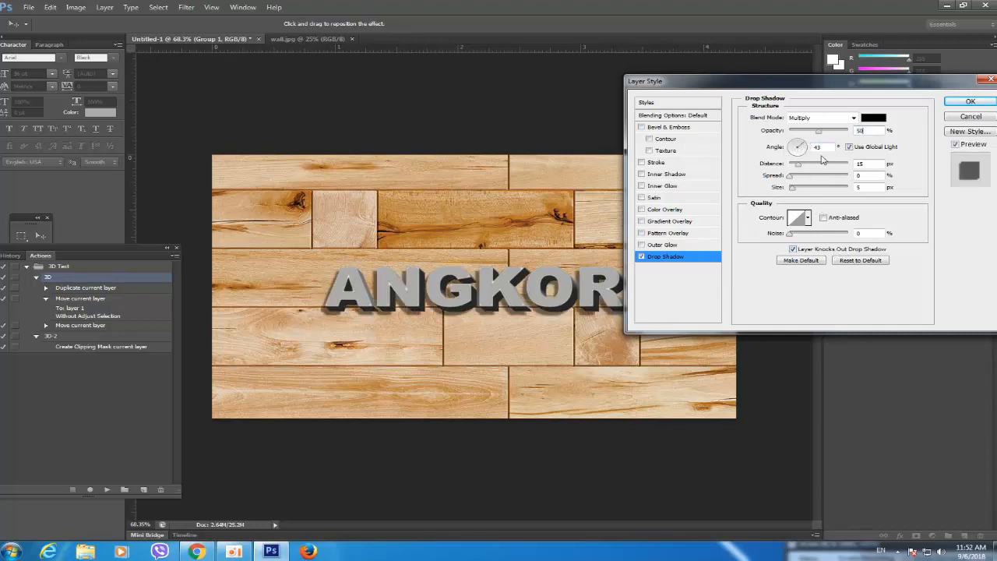
pyautogui.click(971, 101)
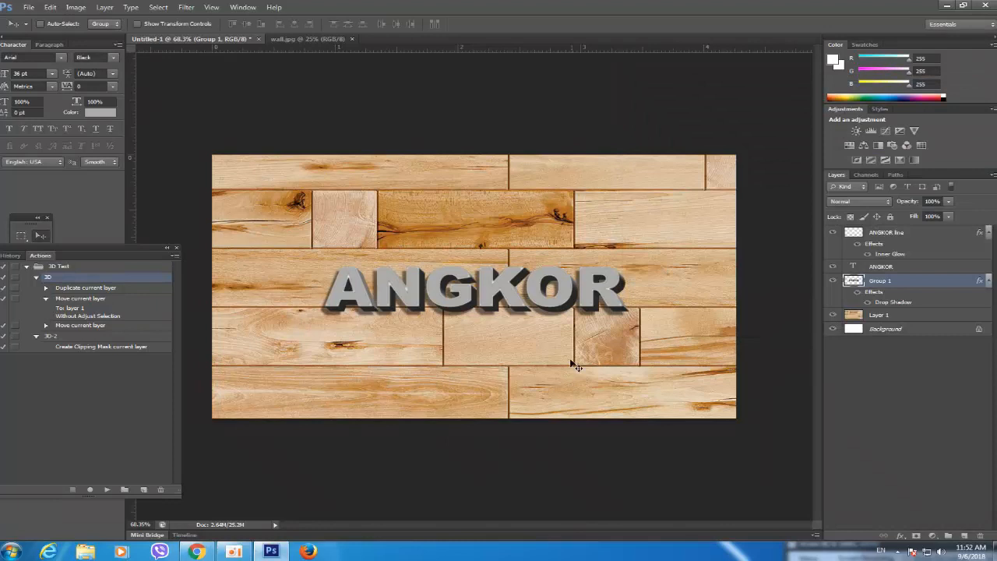
pyautogui.scroll(4, 445, 329)
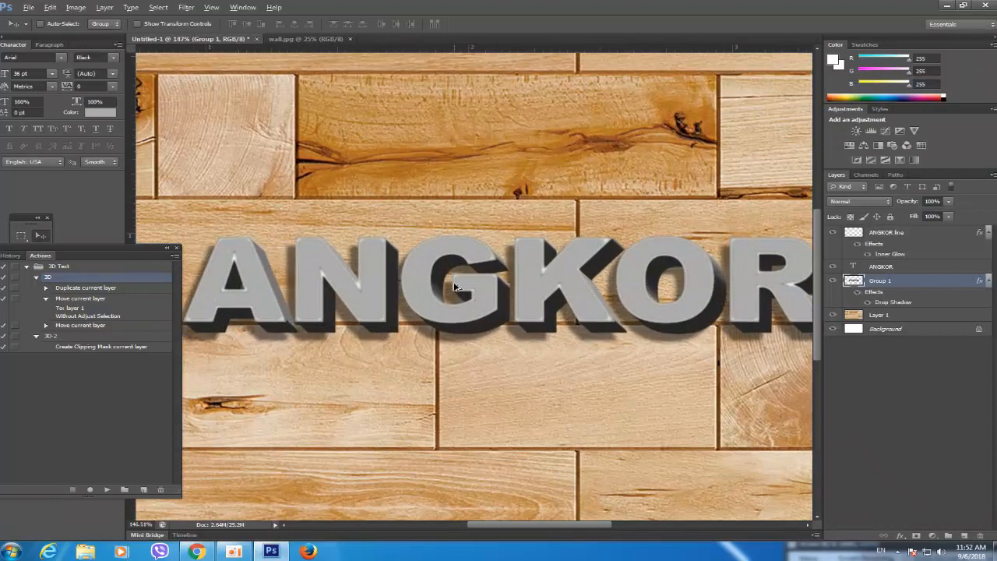
pyautogui.scroll(-4, 455, 287)
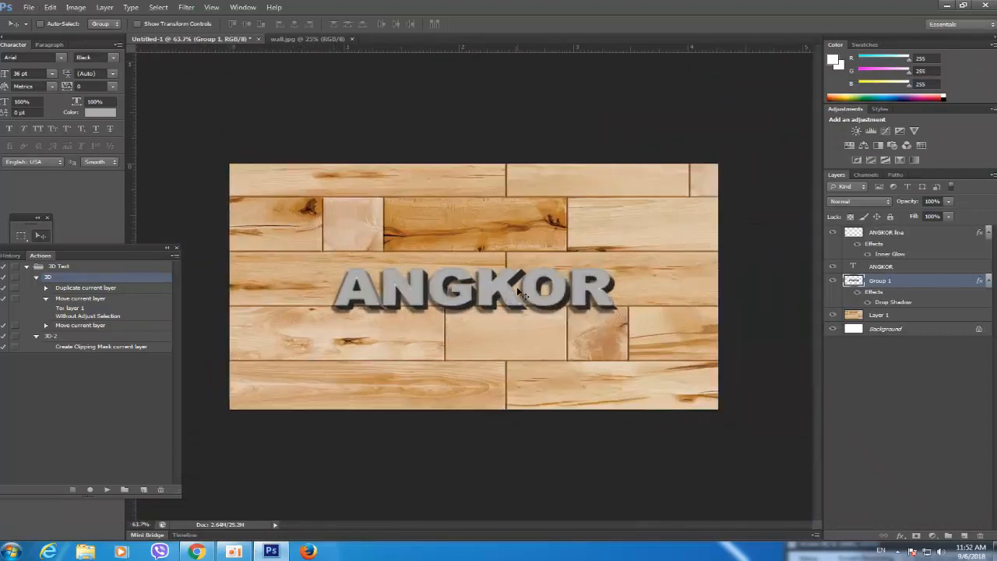
# Step: Move the ANGKOR line, ANGKOR and Group 1 layers up together and scale them proportionally to about 1.5 times their size
pyautogui.keyDown('shift'); pyautogui.click(893, 235); pyautogui.keyUp('shift')
pyautogui.moveTo(494, 289); pyautogui.dragTo(496, 240)
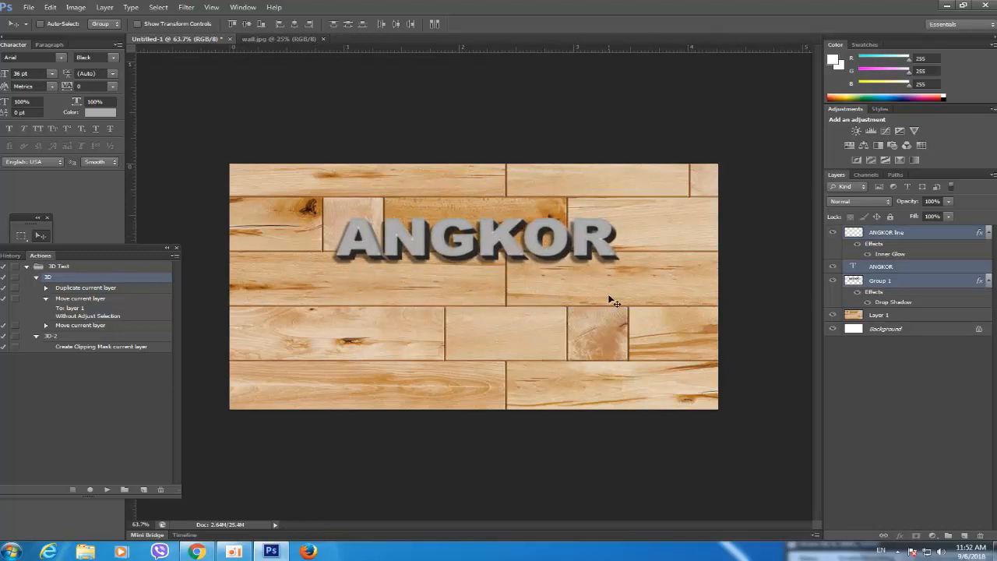
pyautogui.press('alt')
pyautogui.hotkey('ctrl', 't')
pyautogui.moveTo(341, 265); pyautogui.dragTo(280, 315)
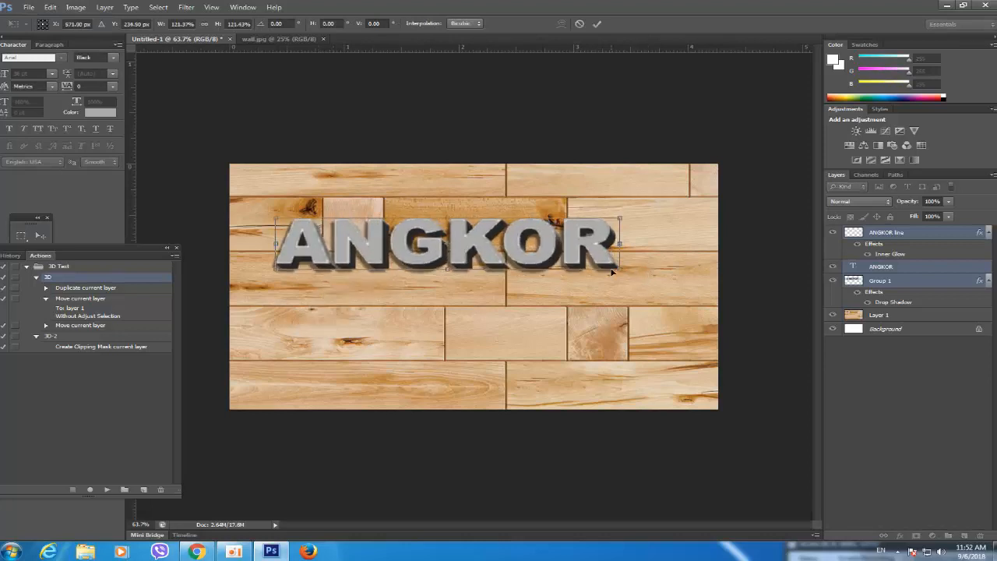
pyautogui.moveTo(619, 268); pyautogui.dragTo(691, 279)
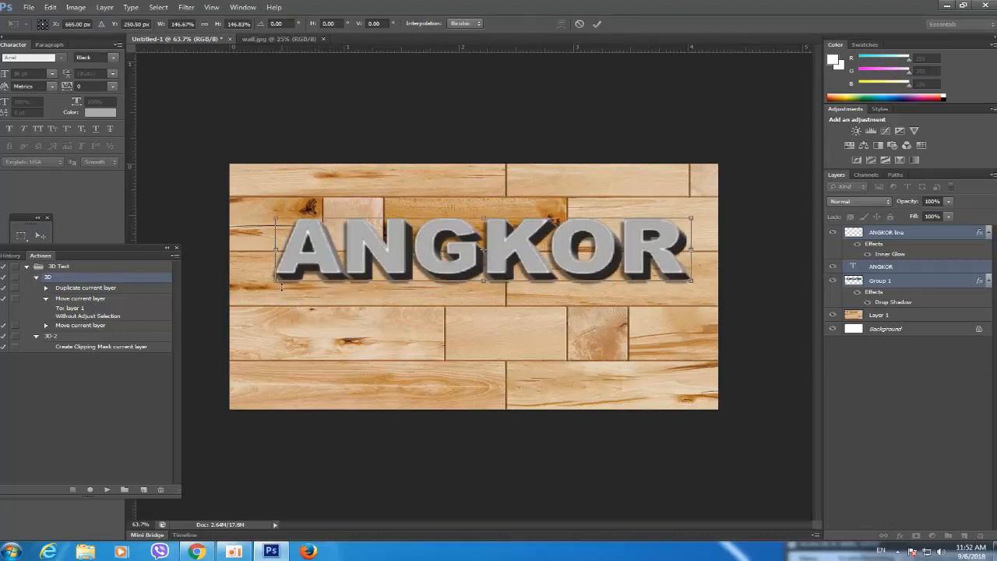
pyautogui.press('Return')
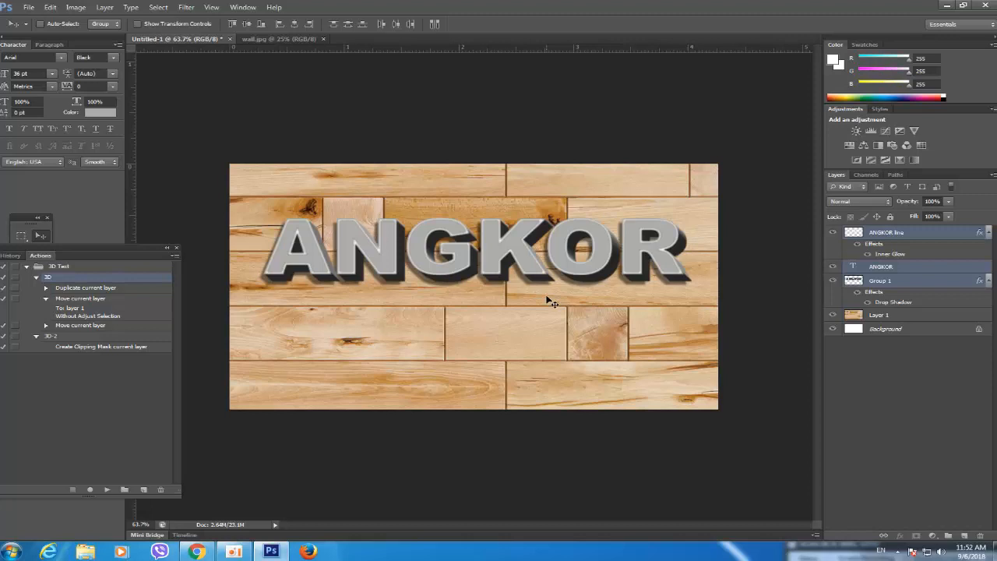
# Step: Move the enlarged lettering down to the middle of the wood background and shift the Actions panel away from the artwork
pyautogui.moveTo(491, 261); pyautogui.dragTo(486, 297)
pyautogui.scroll(2, 486, 297)
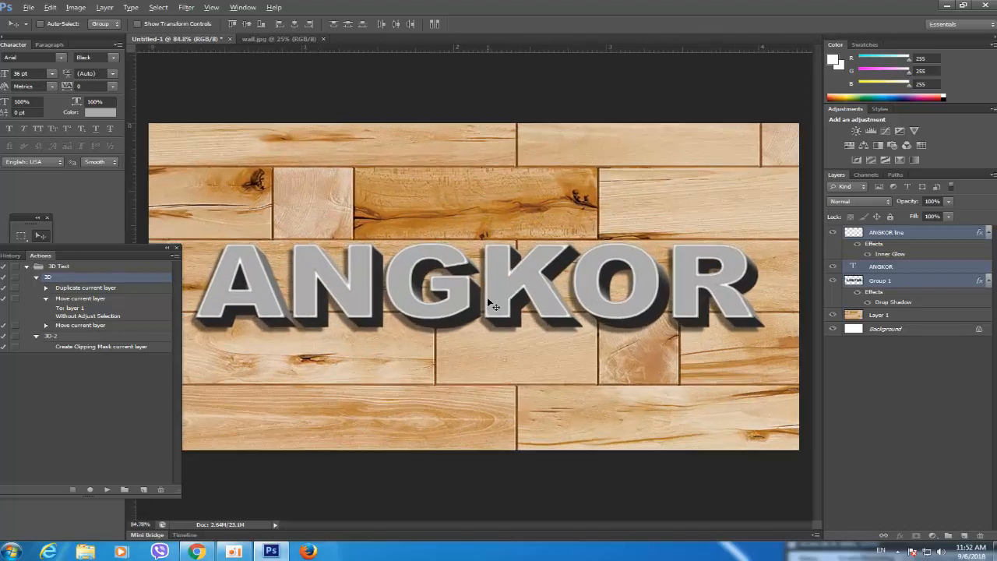
pyautogui.moveTo(148, 257); pyautogui.dragTo(90, 321)
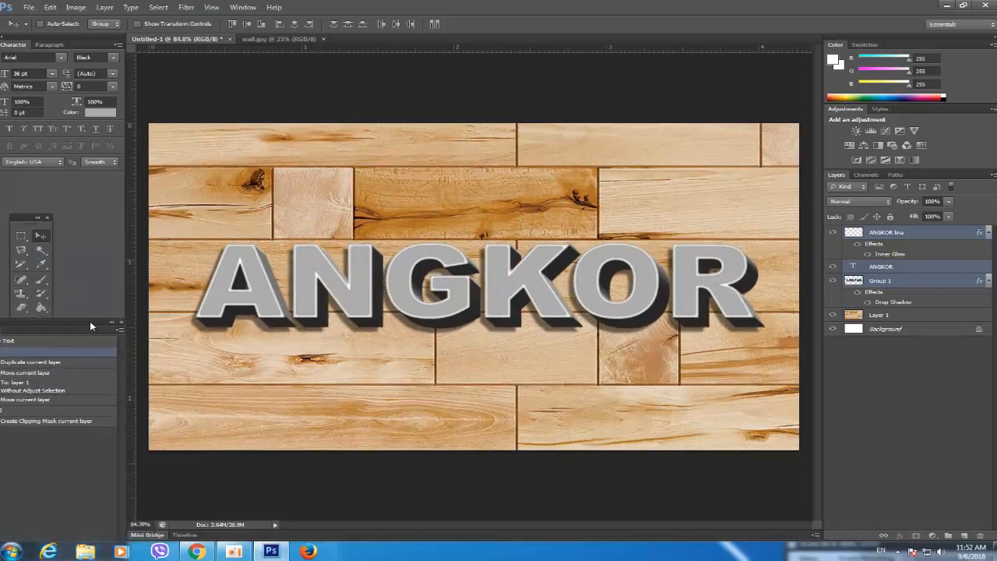
pyautogui.scroll(-1, 584, 347)
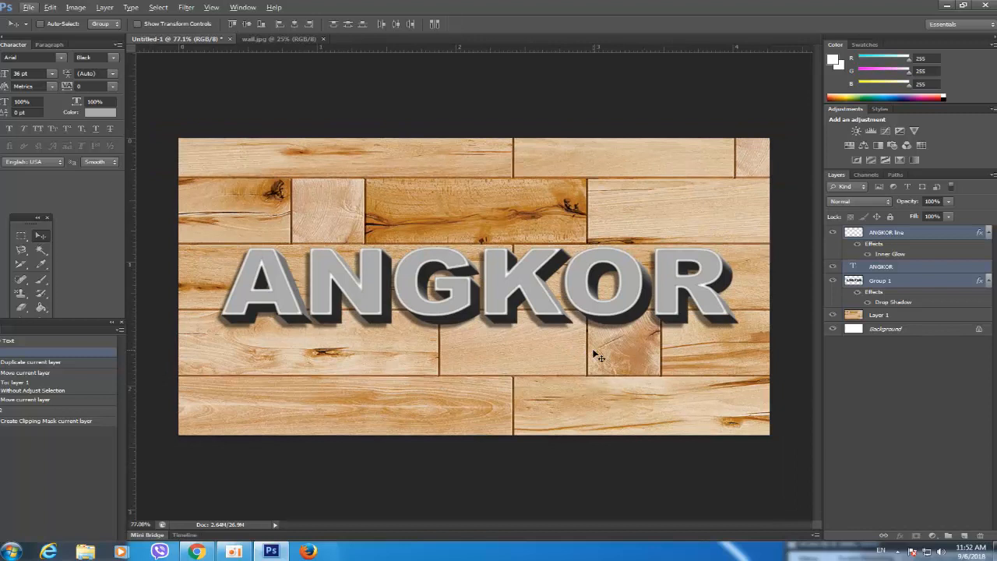